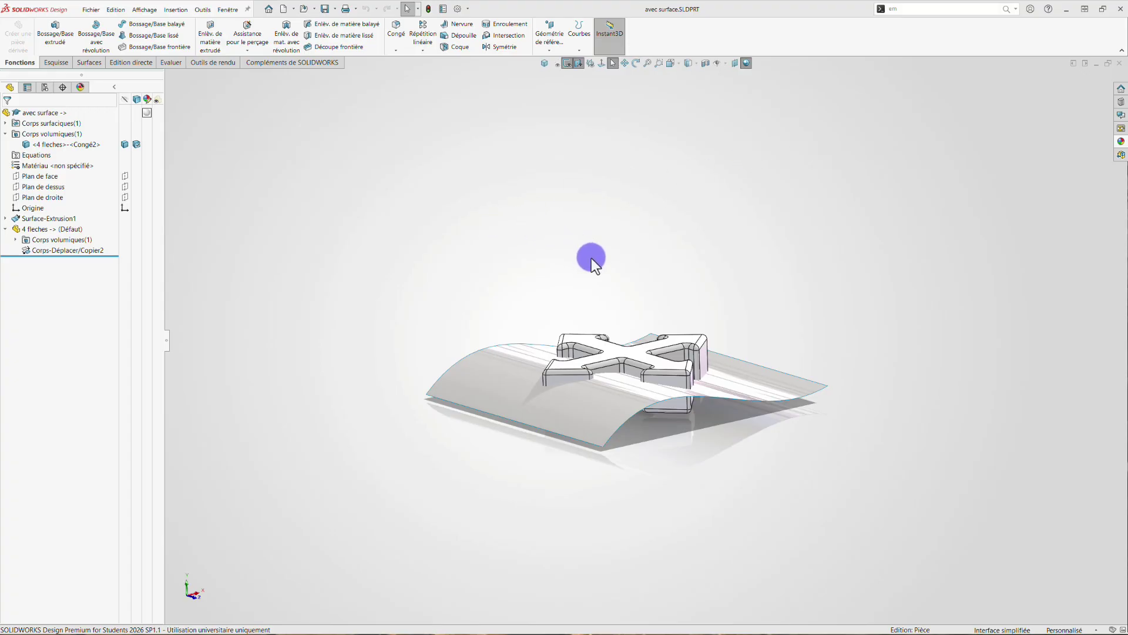
Examine how the four-arrow solid passes through the wavy surface, and view the reference render of the two tables.
middle_click_drag(589, 256, 573, 352)
left_click(574, 269)
left_click_drag(573, 352, 772, 392)
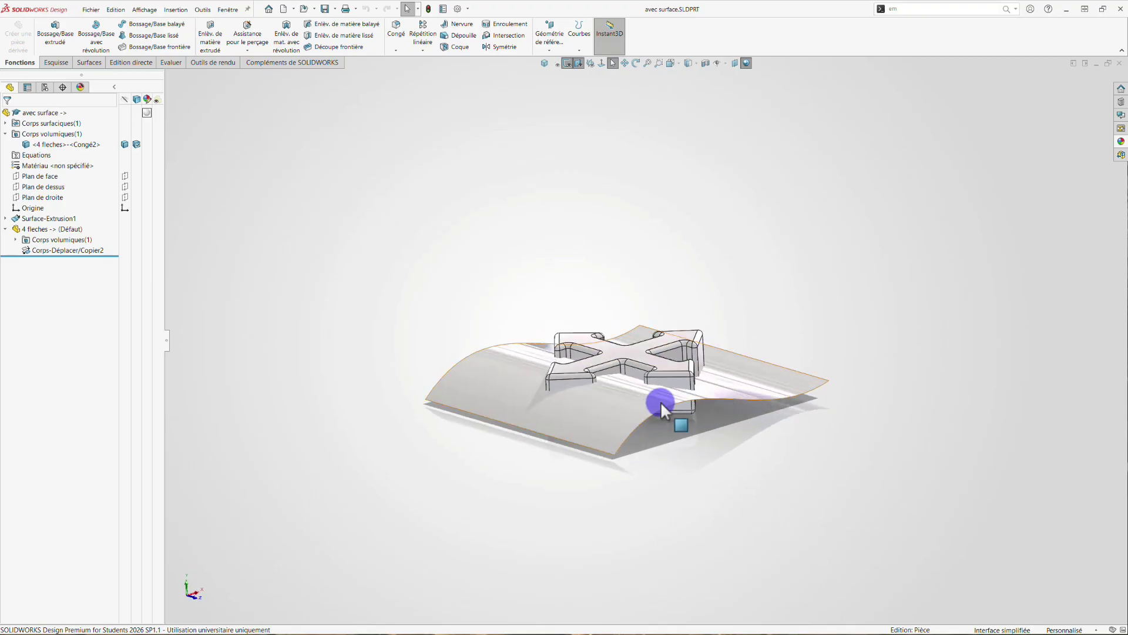
middle_click_drag(787, 370, 823, 336)
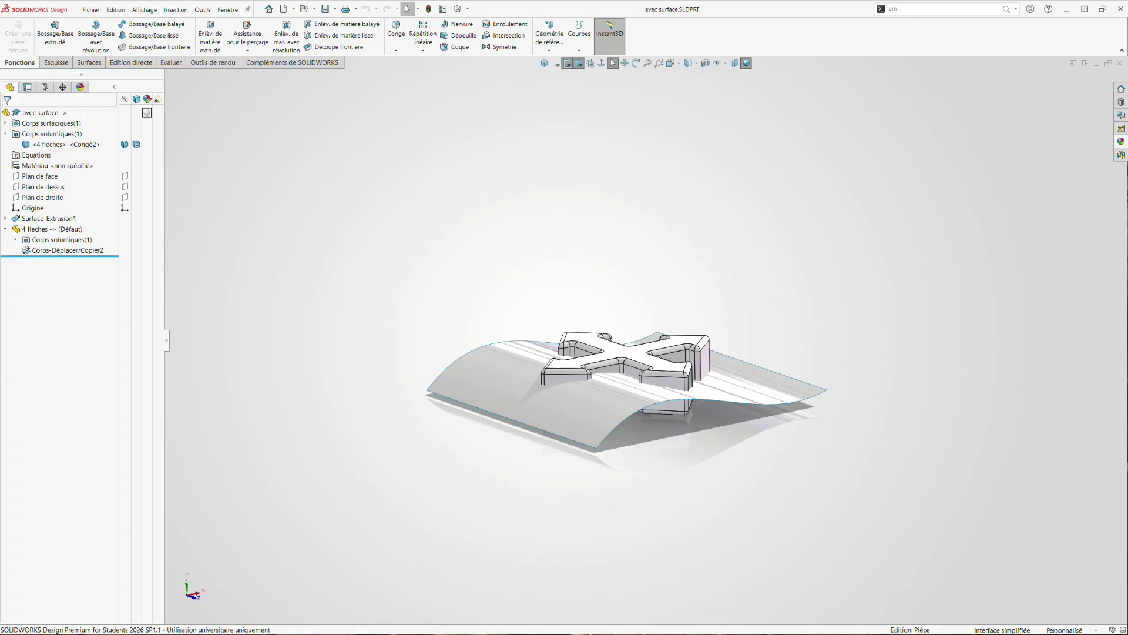
key("alt+Tab")
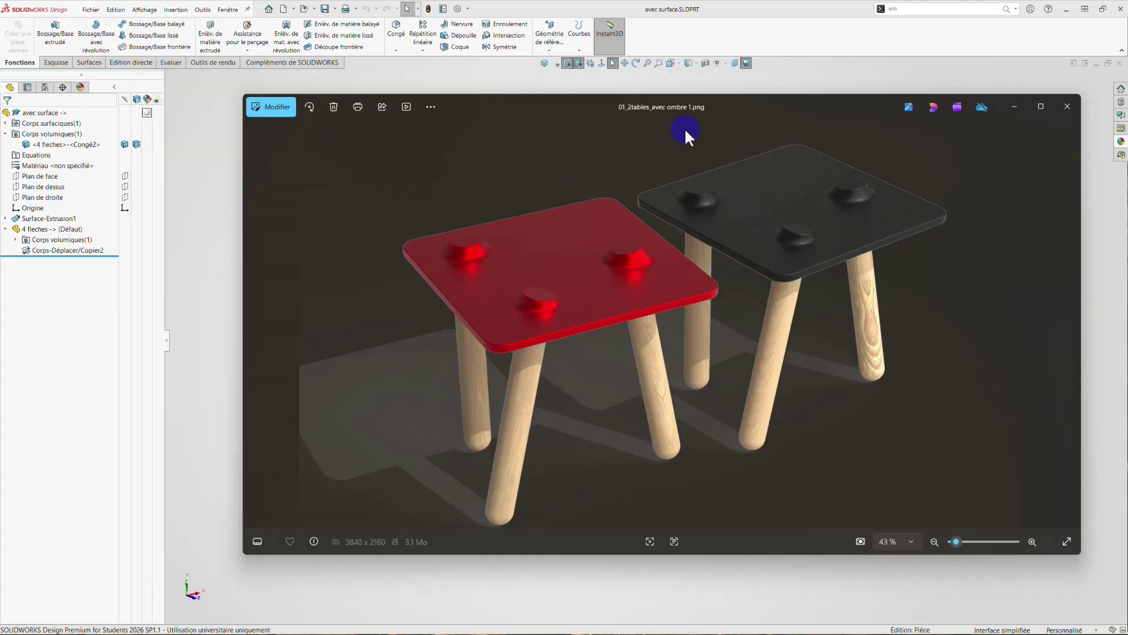
left_click(969, 90)
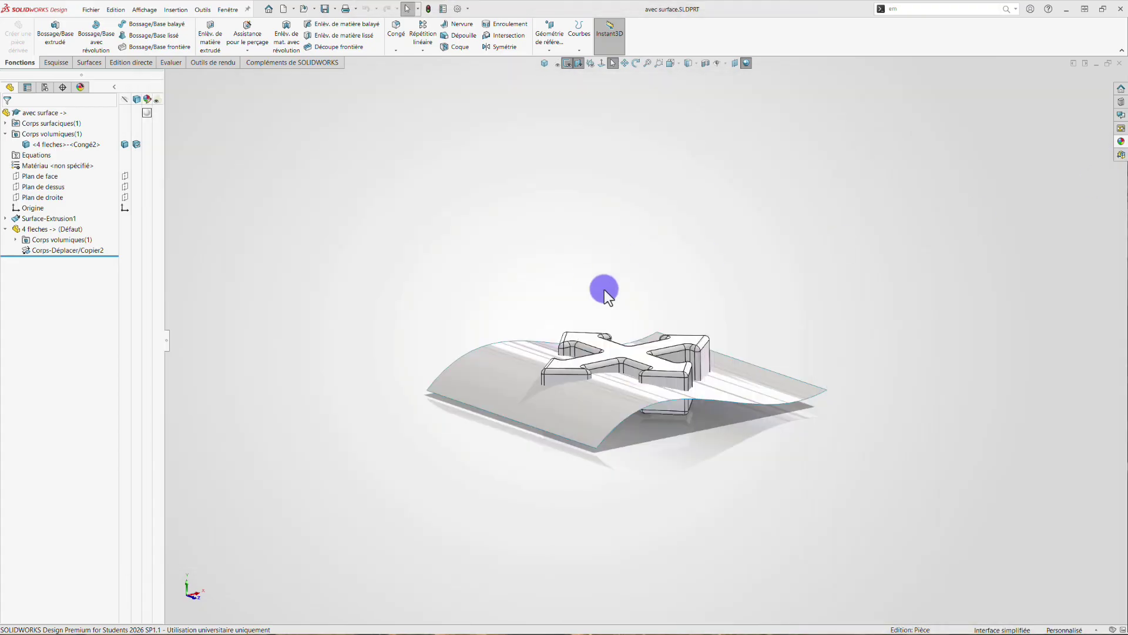
middle_click_drag(604, 289, 688, 370)
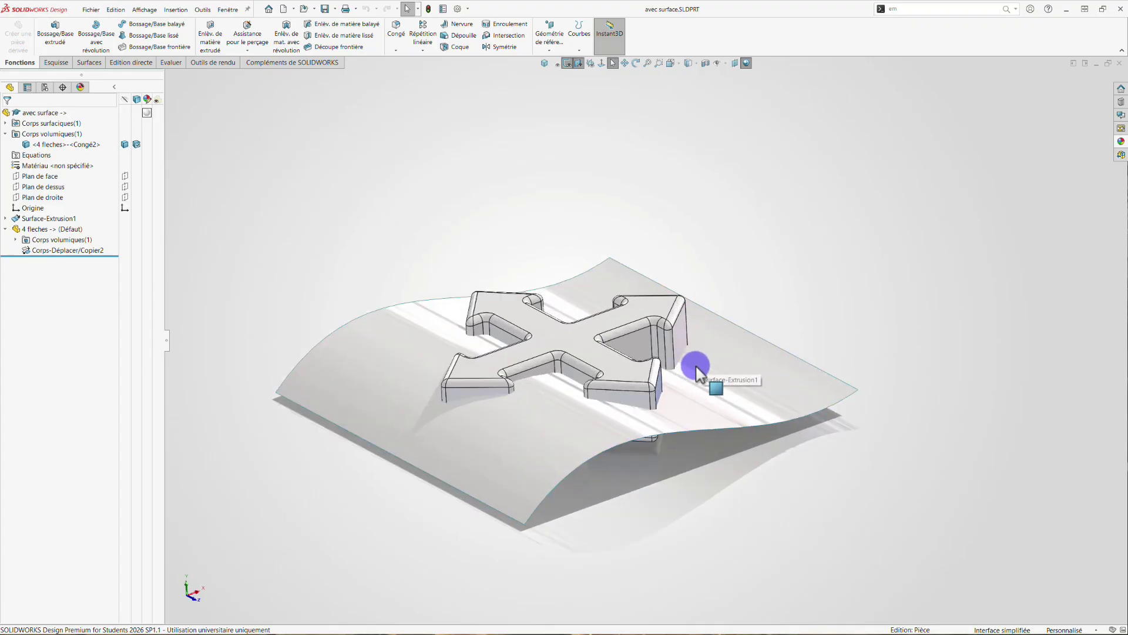
middle_click_drag(811, 244, 574, 332)
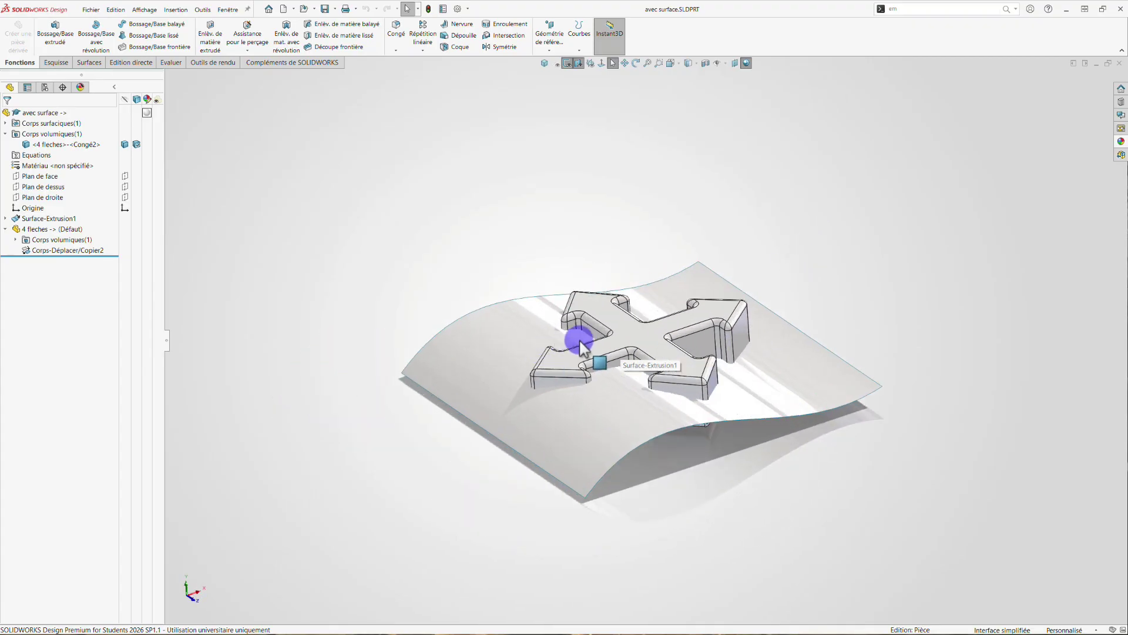
mouse_move(796, 317)
middle_mouse_down()
mouse_move(797, 278)
mouse_move(796, 300)
middle_mouse_up()
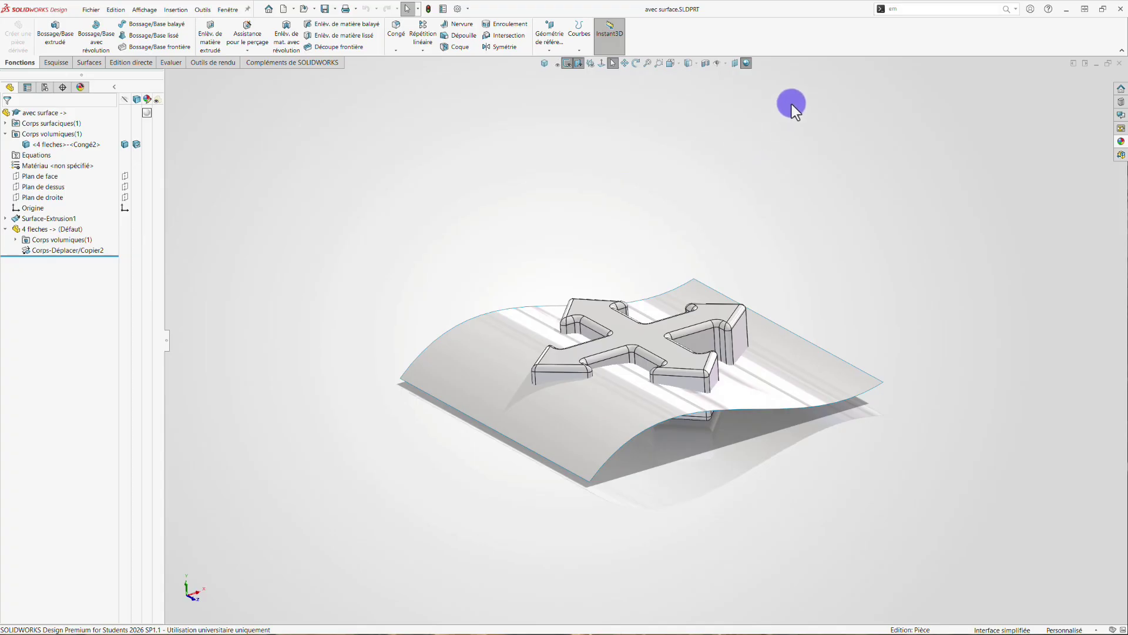
left_click(175, 10)
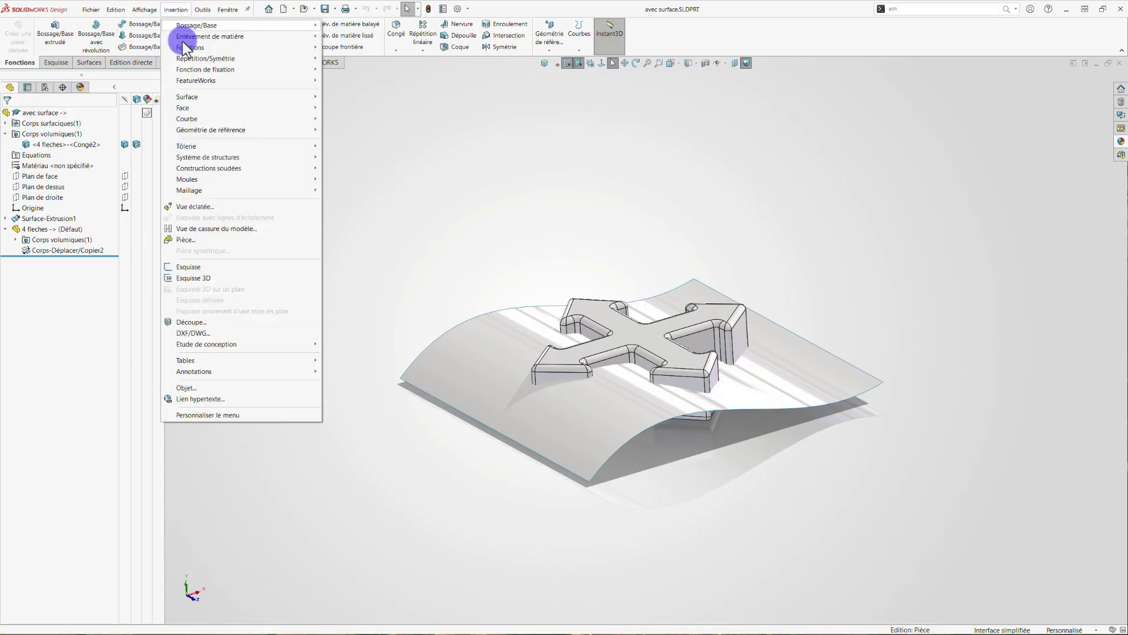
mouse_move(203, 47)
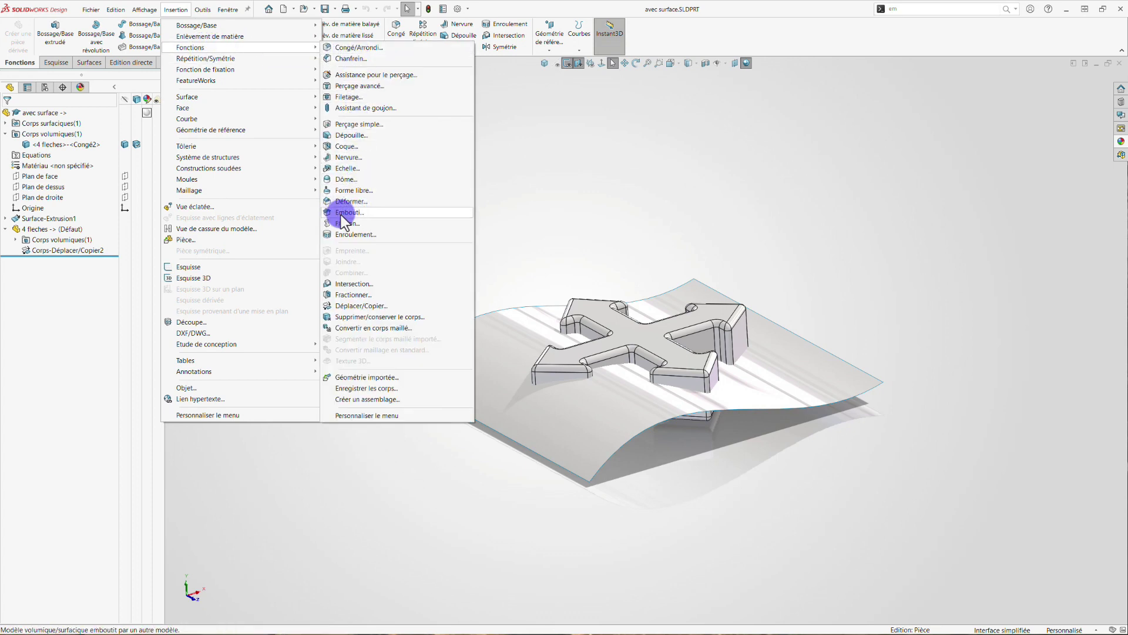
left_click(918, 19)
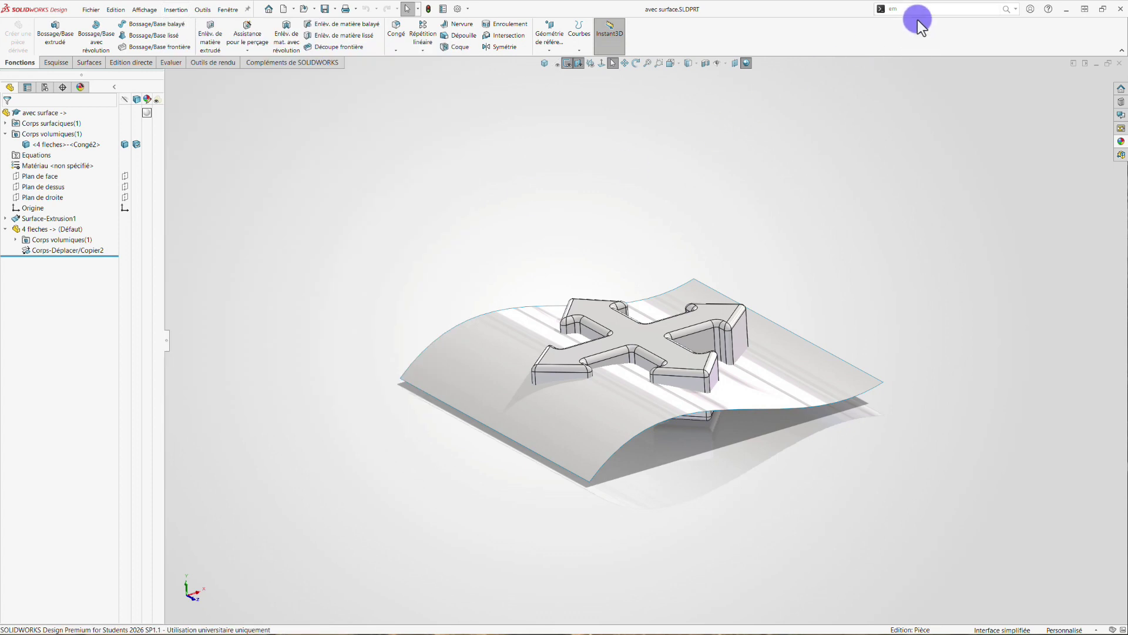
Search the commands for "em" and add the Embouti command beside Instant3D in the Fonctions commands.
left_click(913, 10)
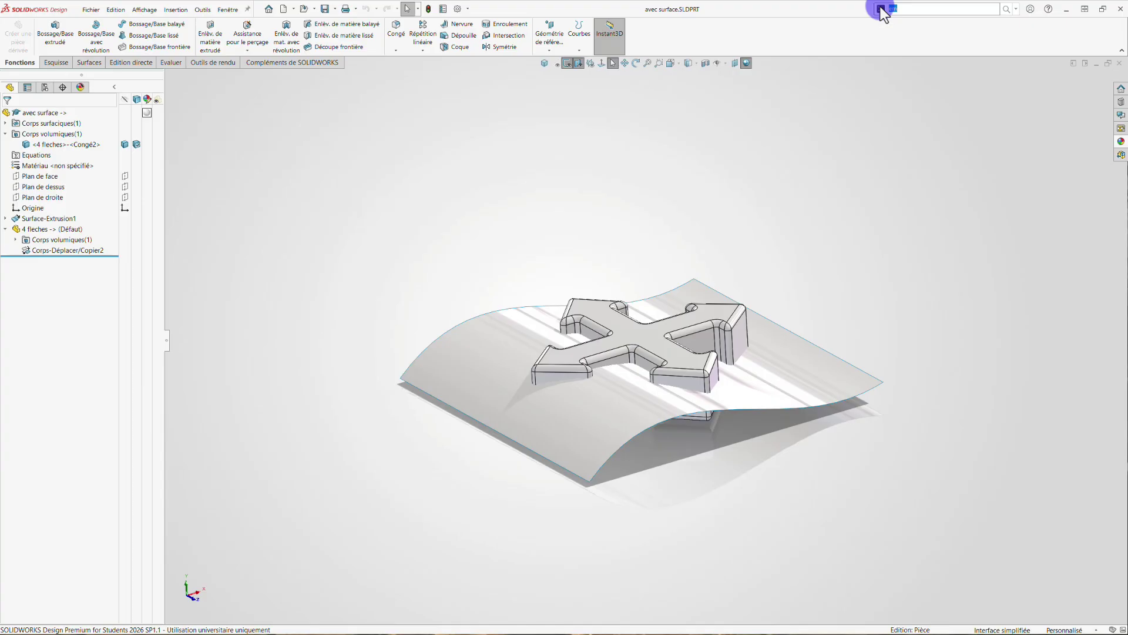
type("em")
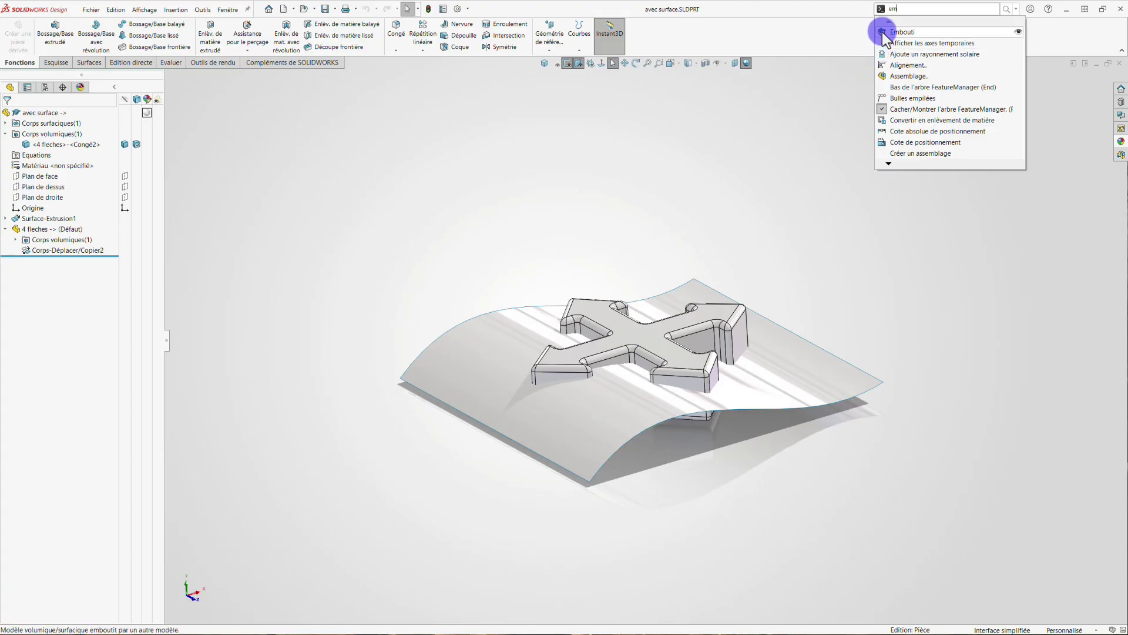
left_click_drag(884, 35, 649, 37)
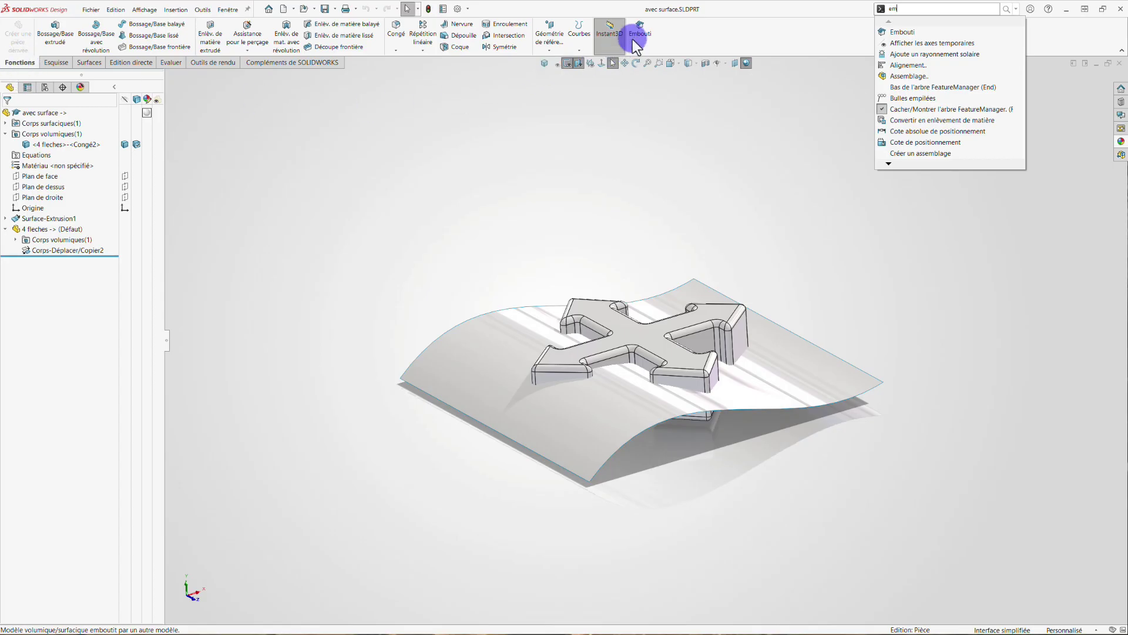
left_click(691, 34)
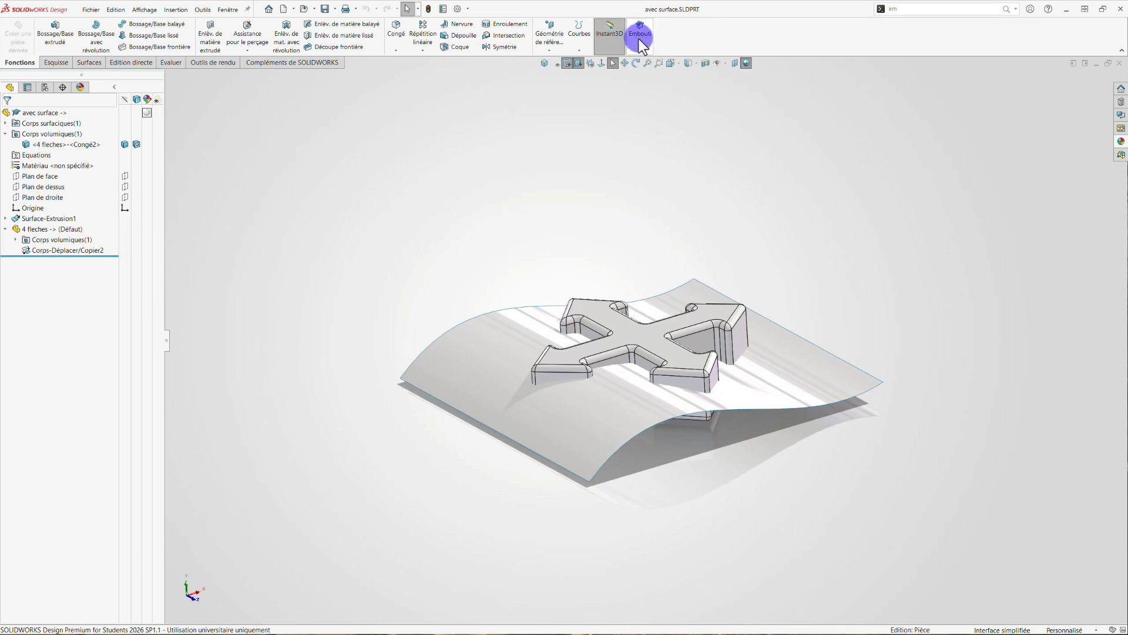
Remove the Embouti command from the Fonctions commands while customizing the interface, and accept the customization.
left_click(468, 9)
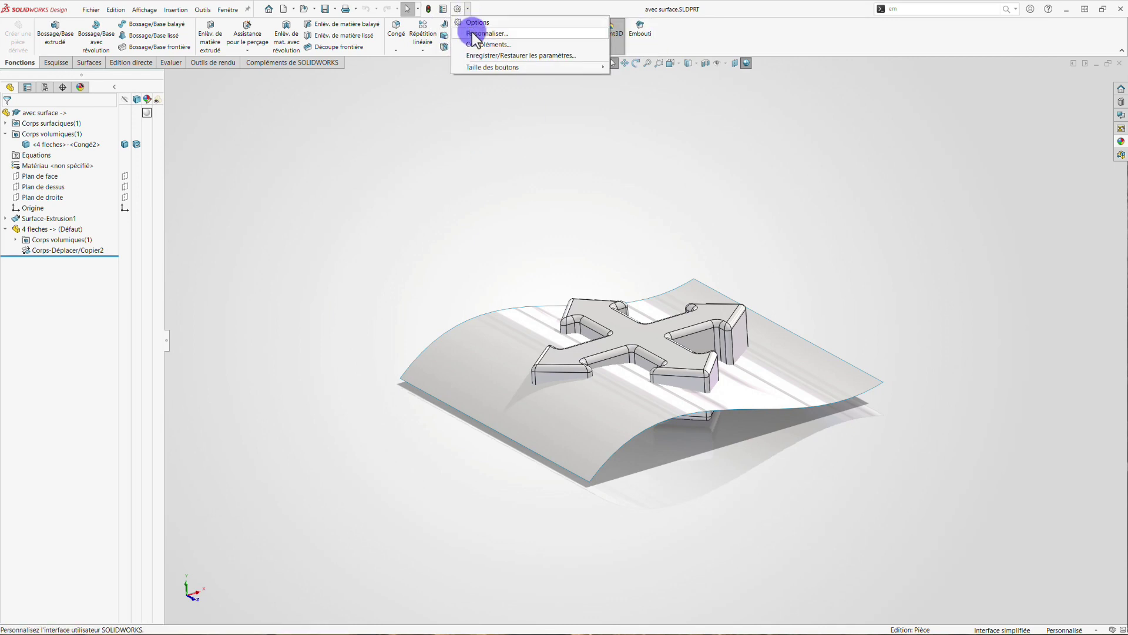
left_click(471, 34)
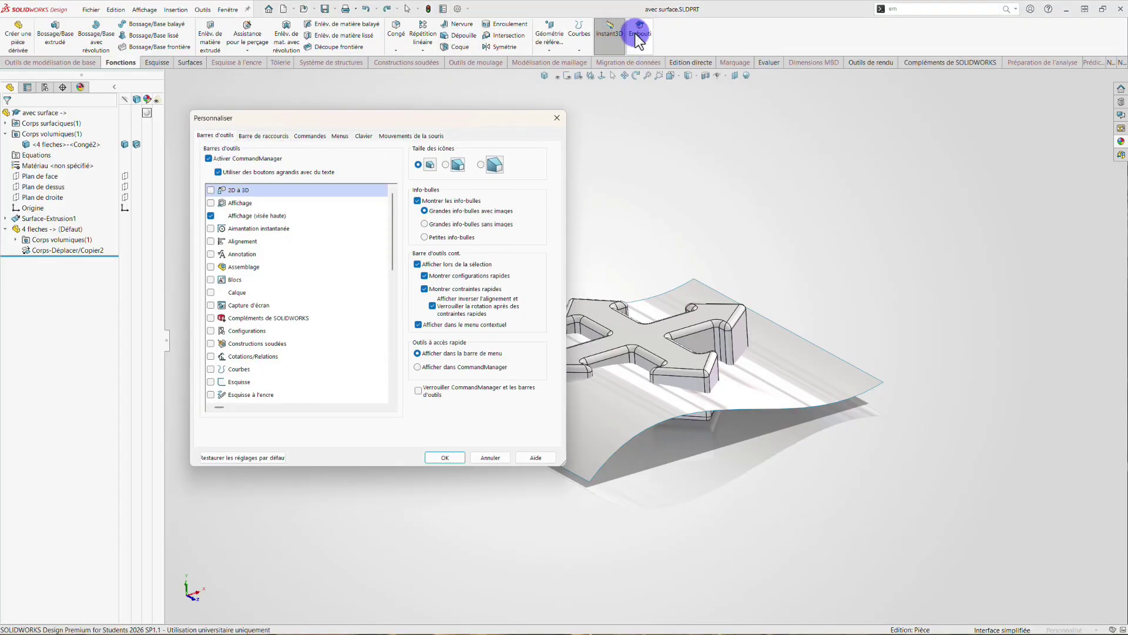
left_click_drag(641, 35, 792, 185)
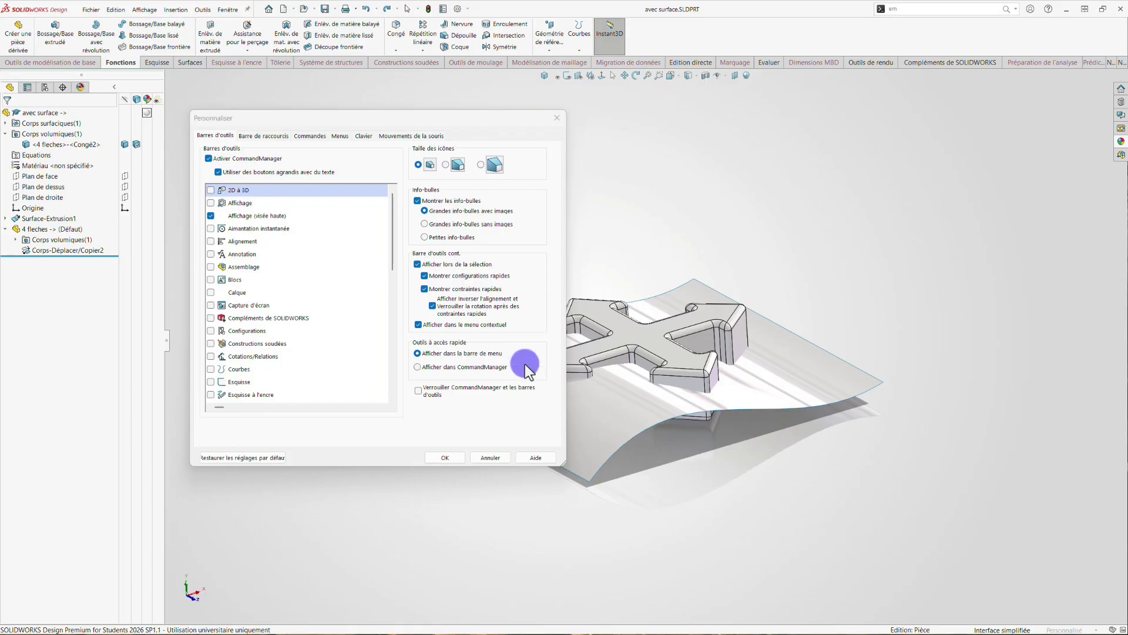
left_click(449, 460)
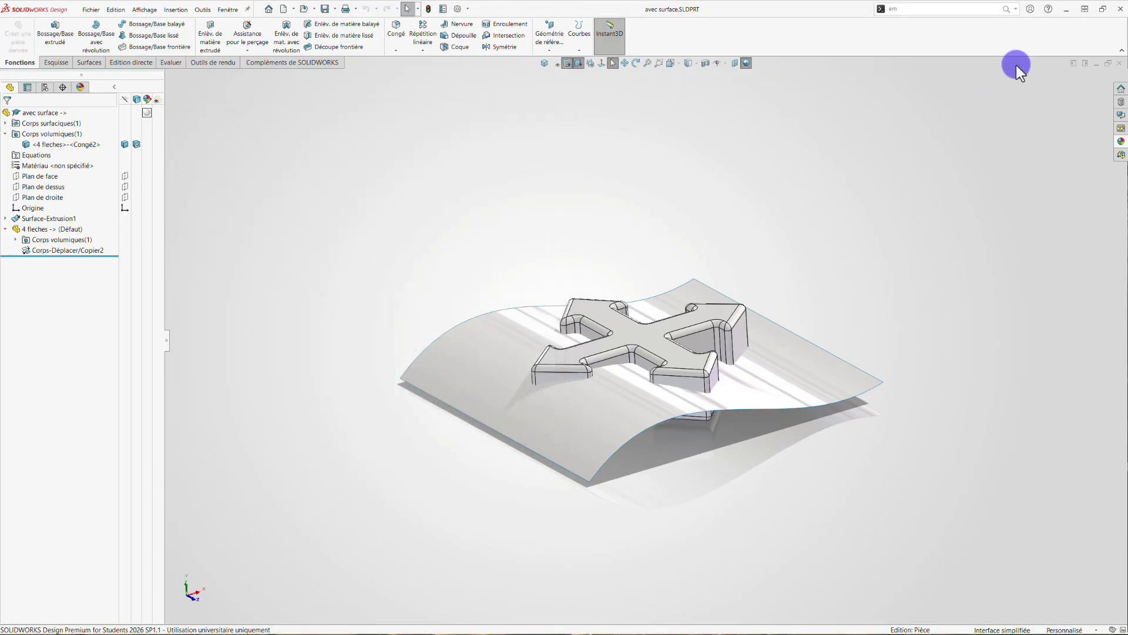
Start the Embouti command from the command search, with the wavy surface as target body and the four-arrow solid as tool shape.
left_click(1007, 9)
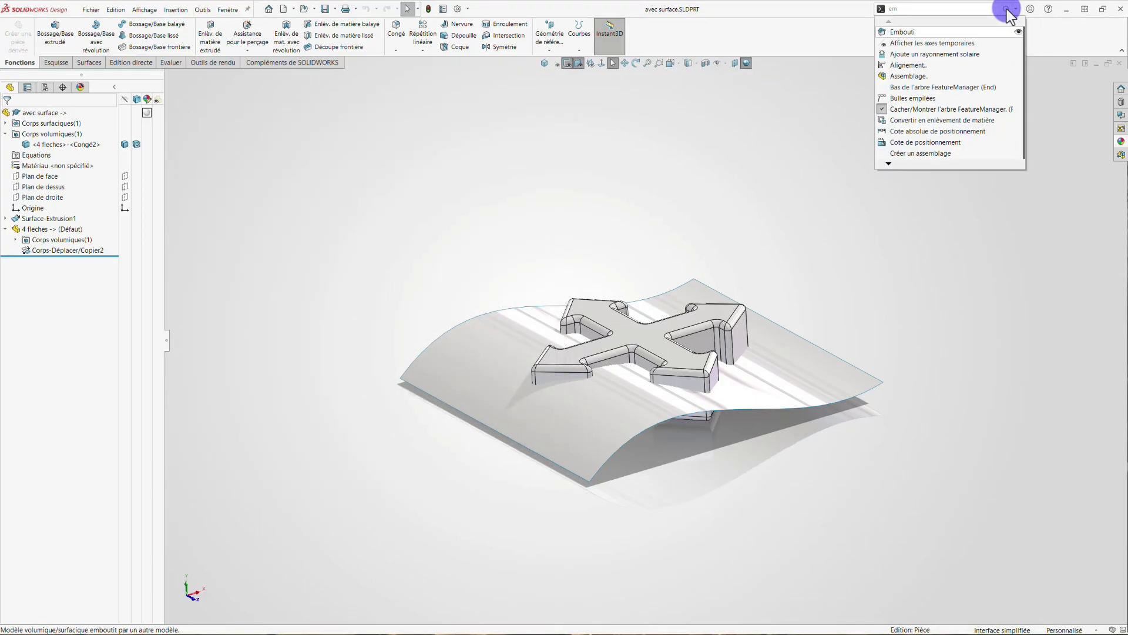
left_click(881, 10)
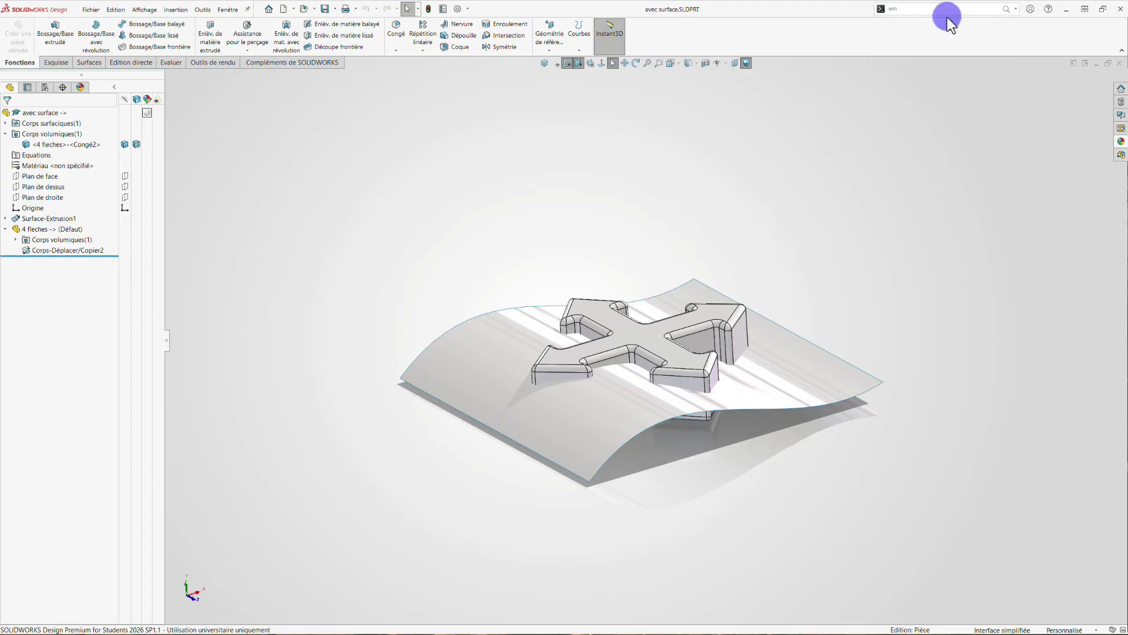
left_click(1015, 11)
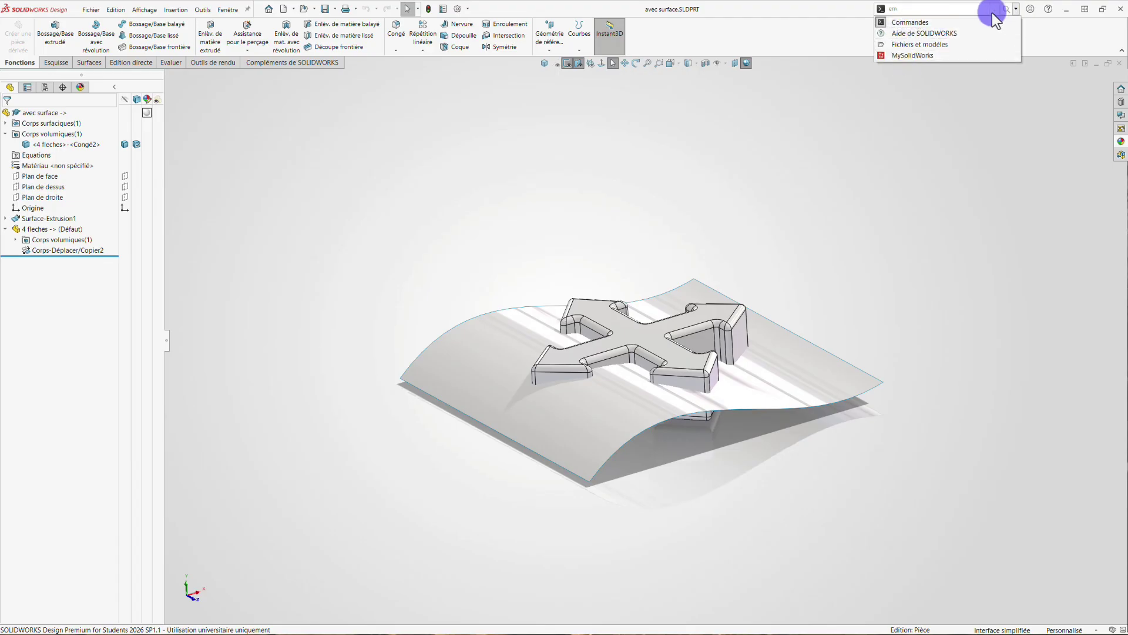
left_click(902, 10)
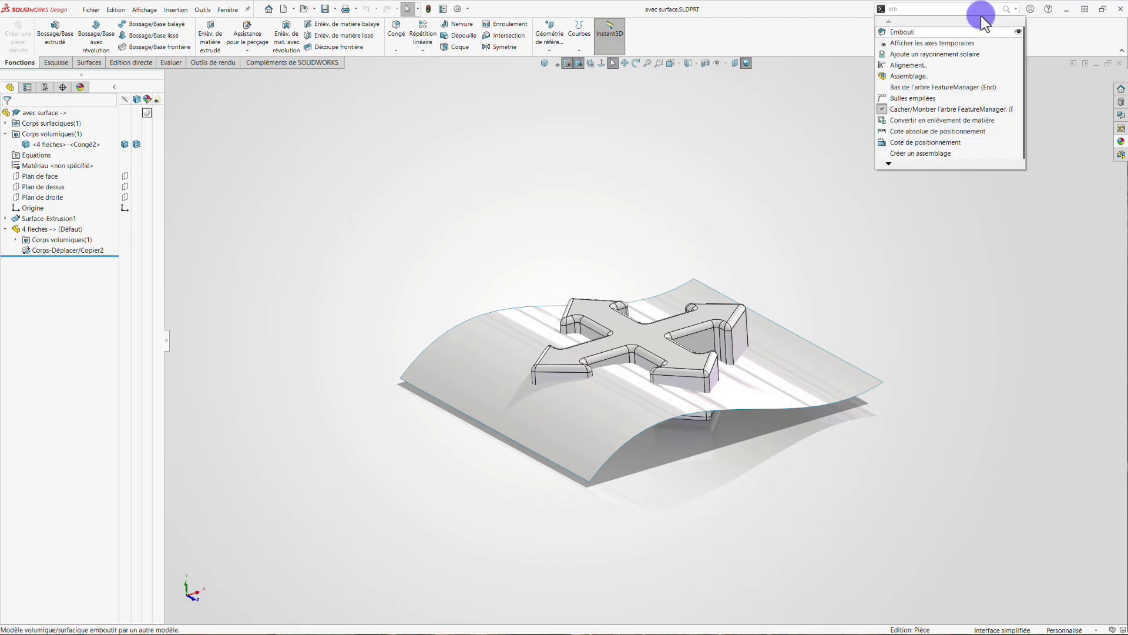
left_click(920, 33)
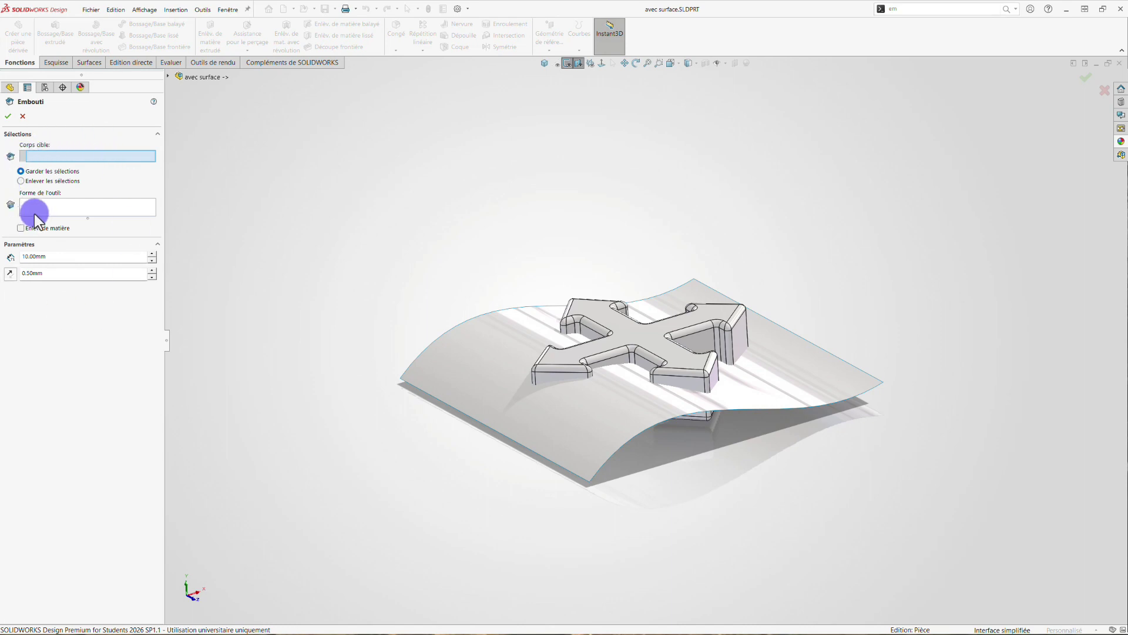
left_click(464, 344)
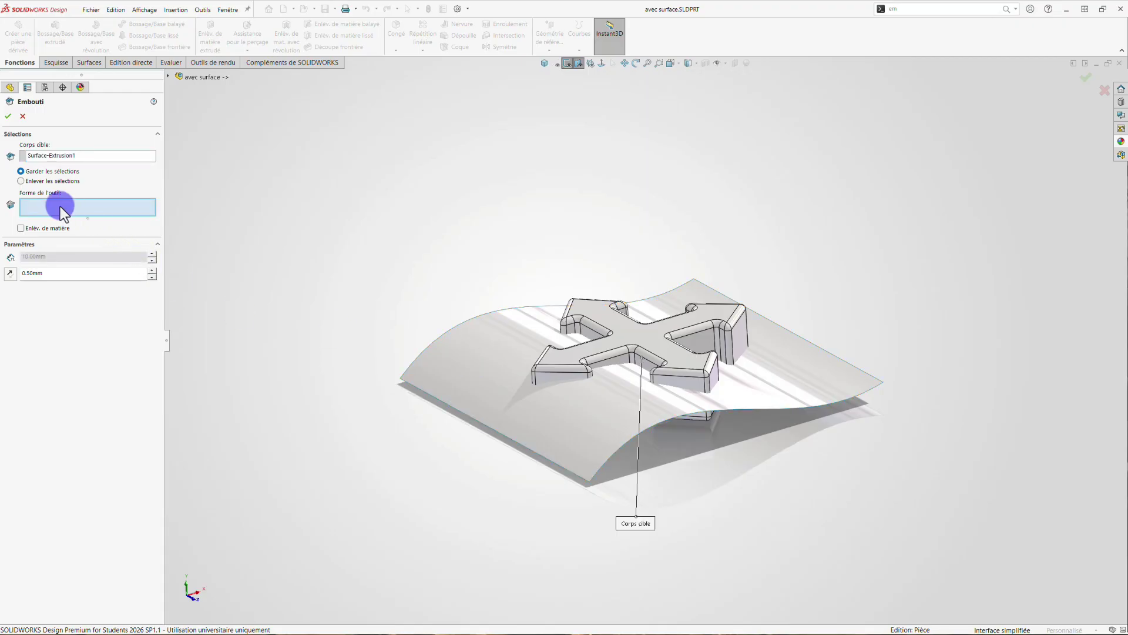
left_click(640, 340)
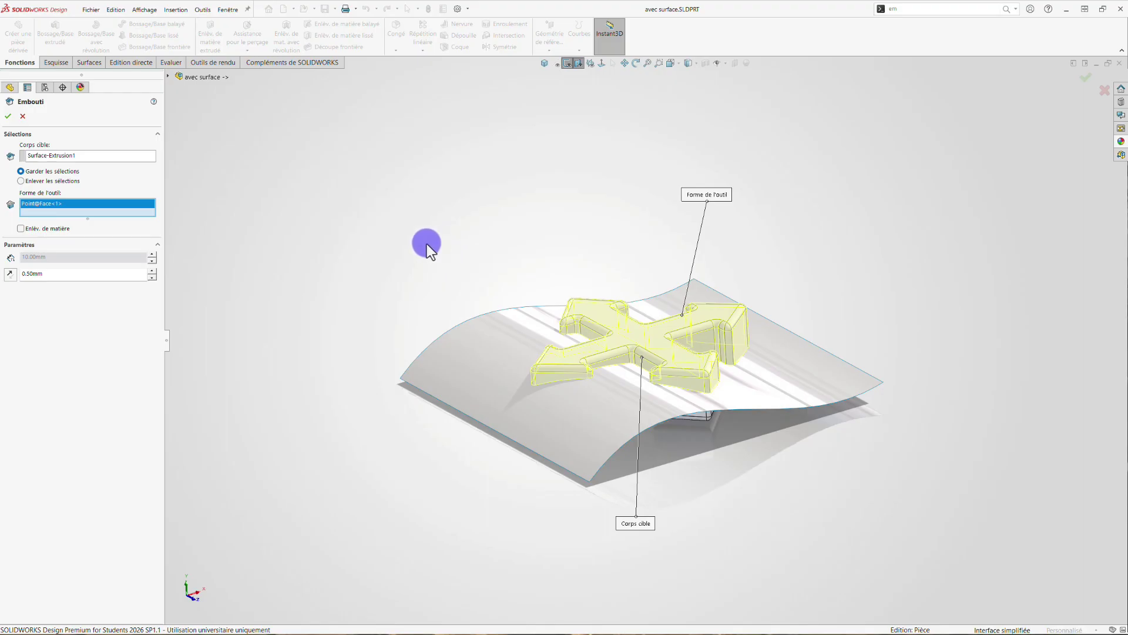
Switch the Embouti feature to Enlever les sélections and inspect its preview around the arrow edges.
middle_click_drag(426, 244, 345, 237)
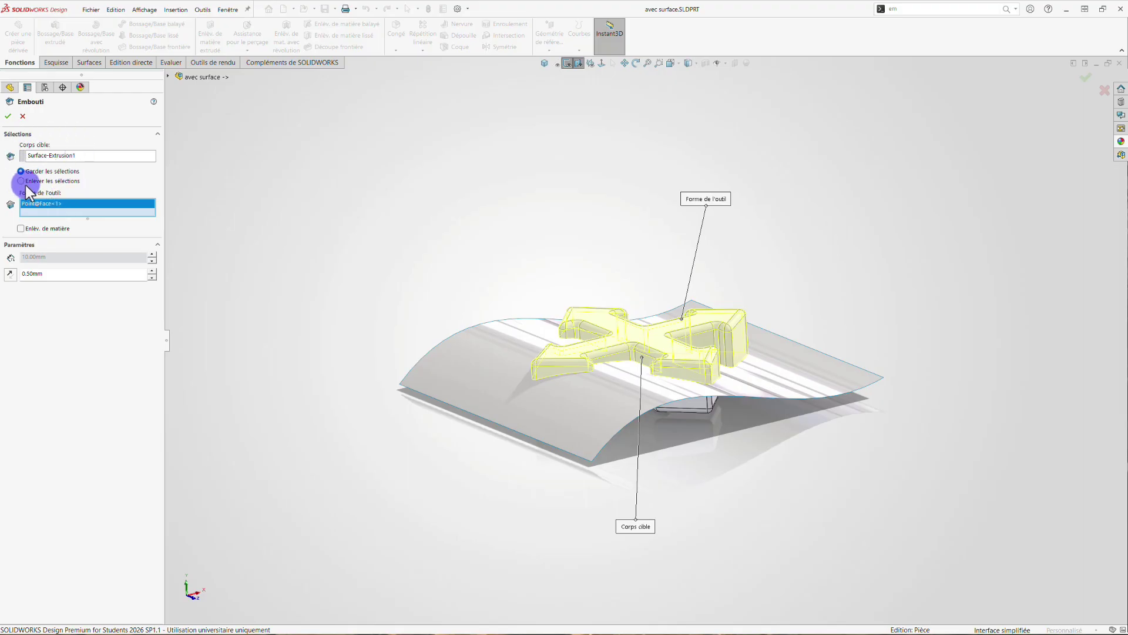
scroll(36, 275, "up", 2)
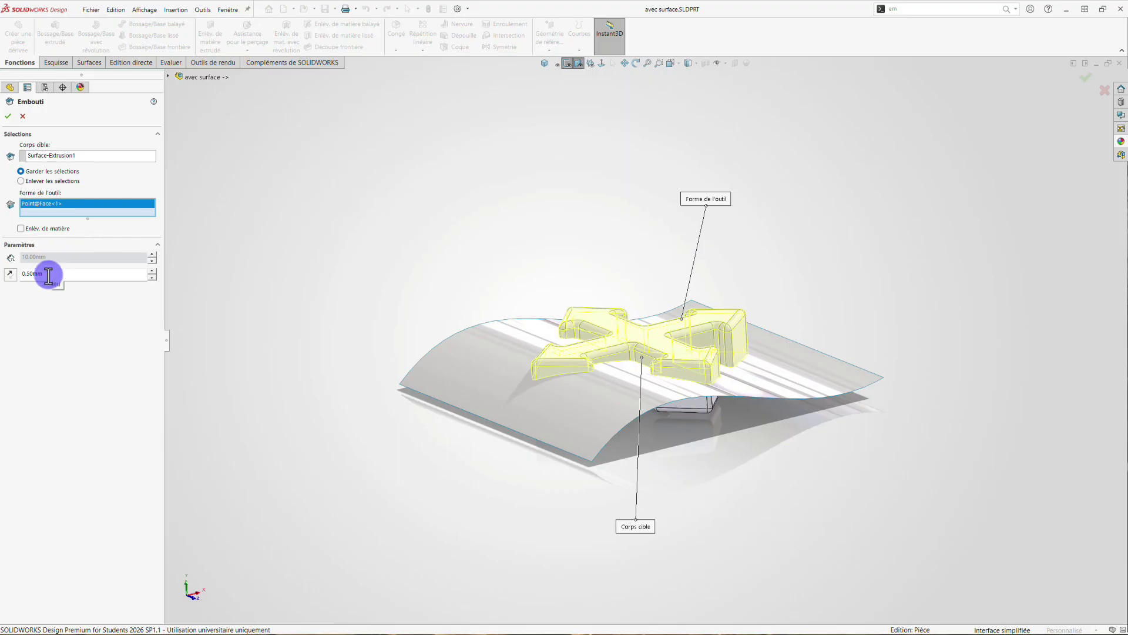
middle_click_drag(365, 309, 398, 362)
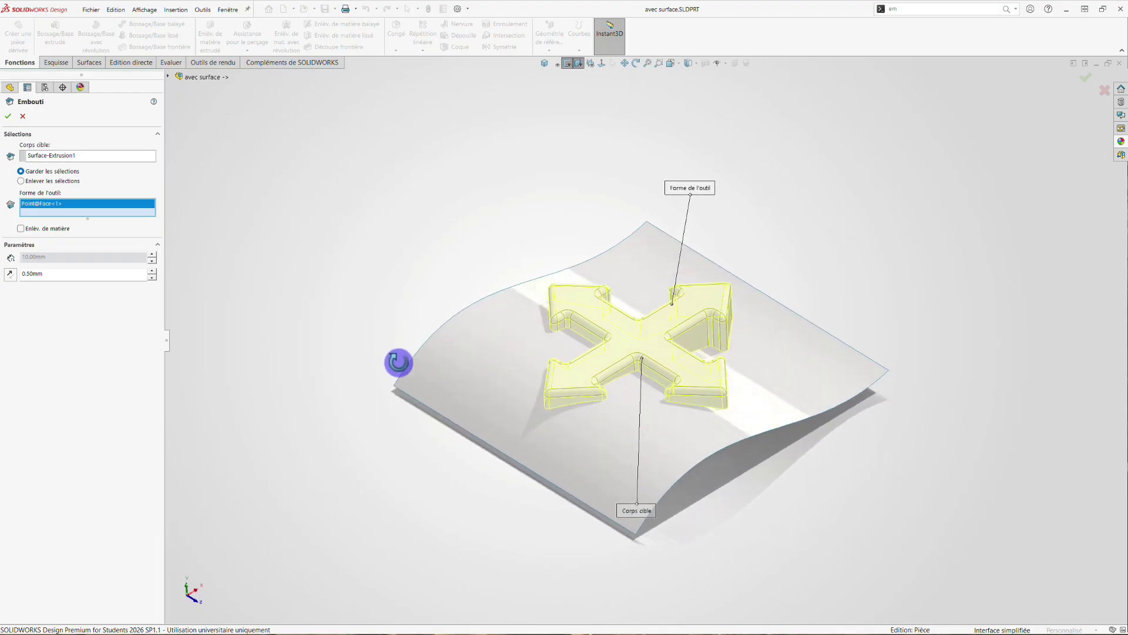
left_click(21, 181)
middle_click_drag(365, 279, 563, 460)
scroll(584, 423, "down", 5)
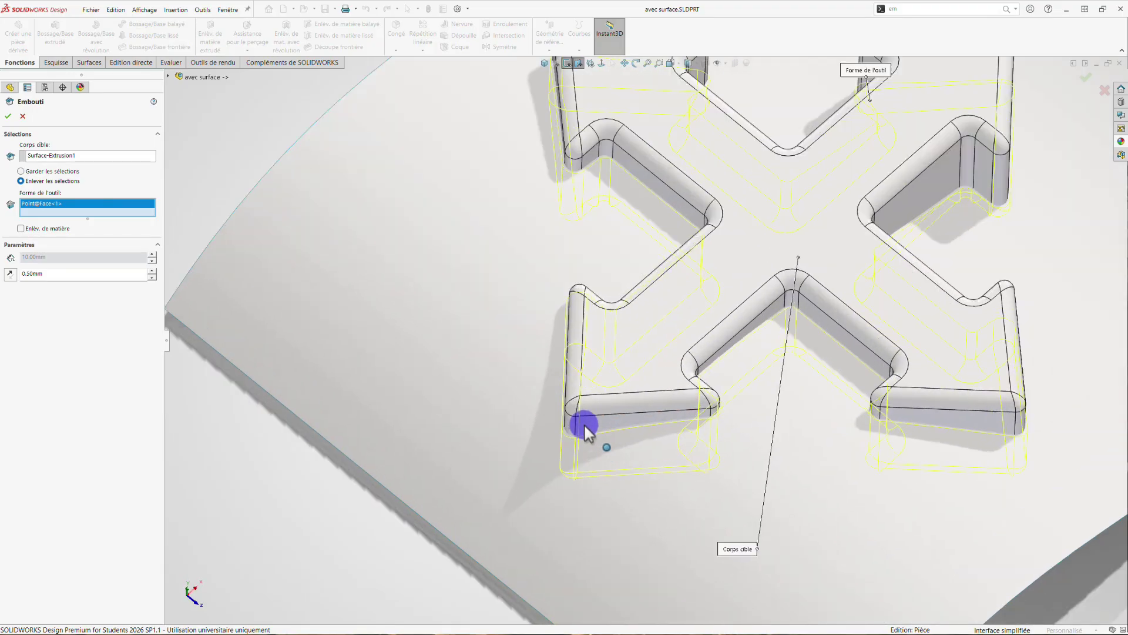
Set the Embouti clearance to 3 mm and inspect the preview around the arrow's outline.
double_click(42, 274)
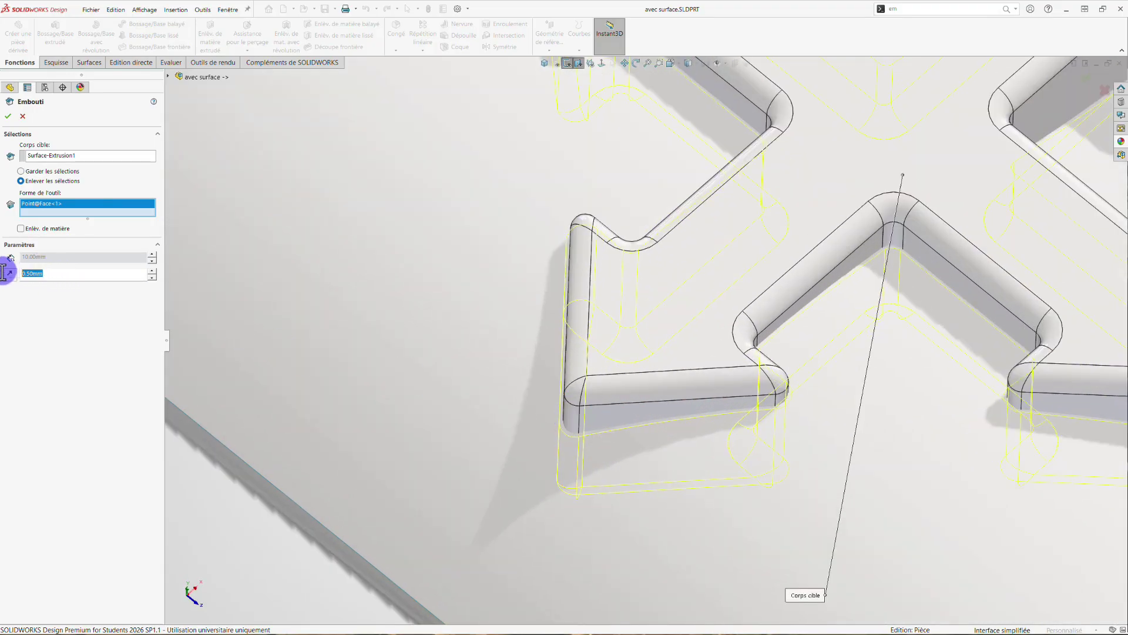
type("3")
key("Return")
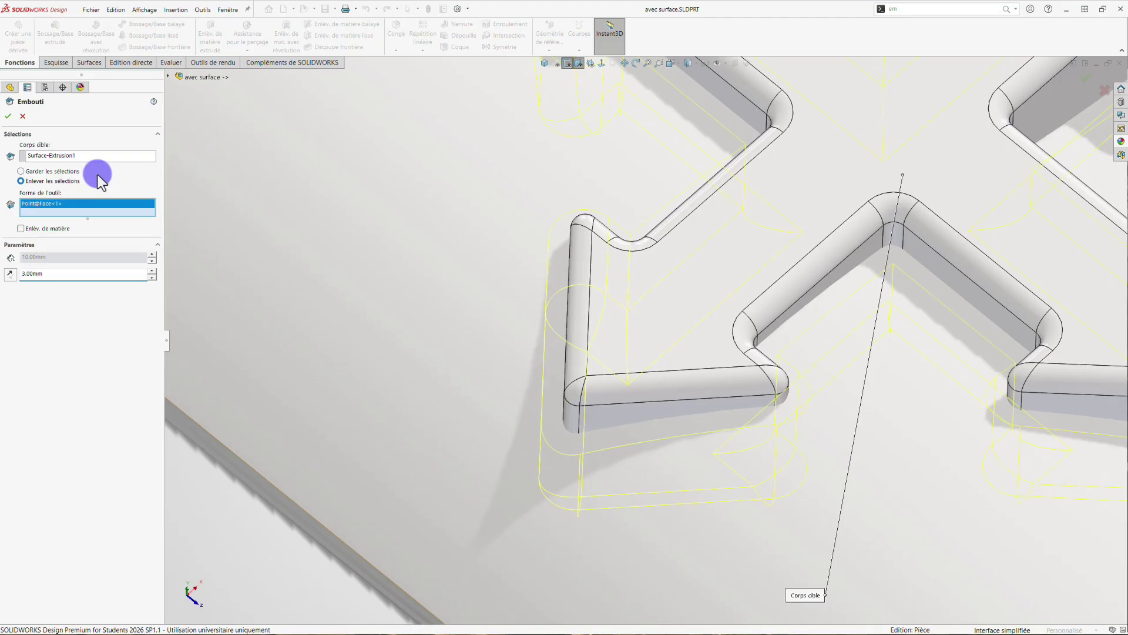
scroll(525, 298, "down", 3)
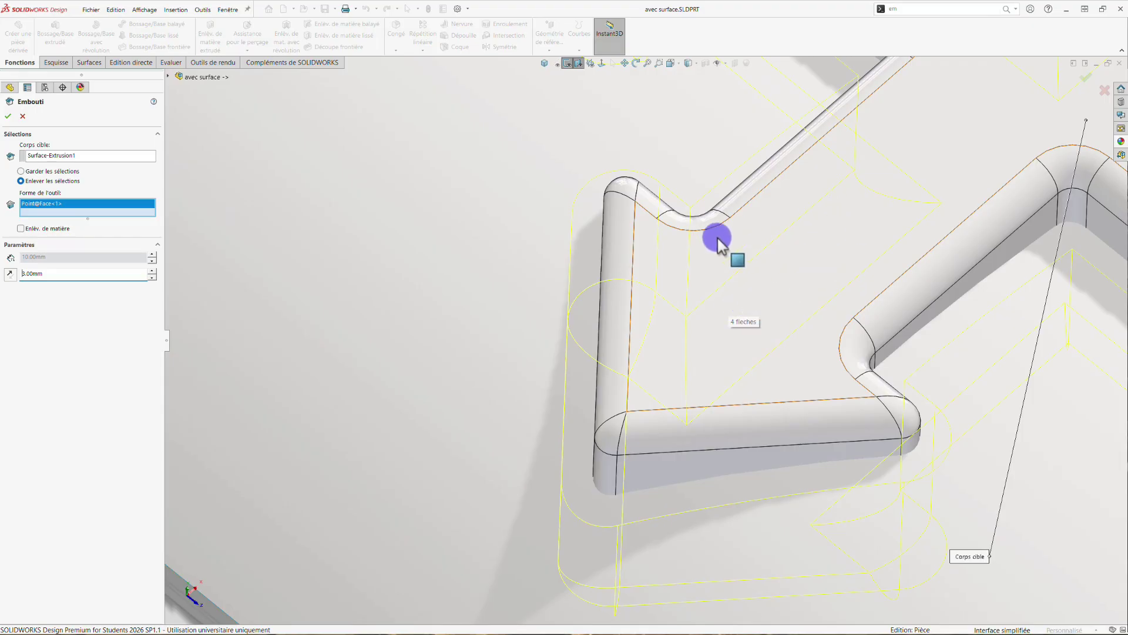
Set the Embouti clearance to 0.5 mm and choose Garder les sélections for the tool shape.
double_click(68, 272)
type("0")
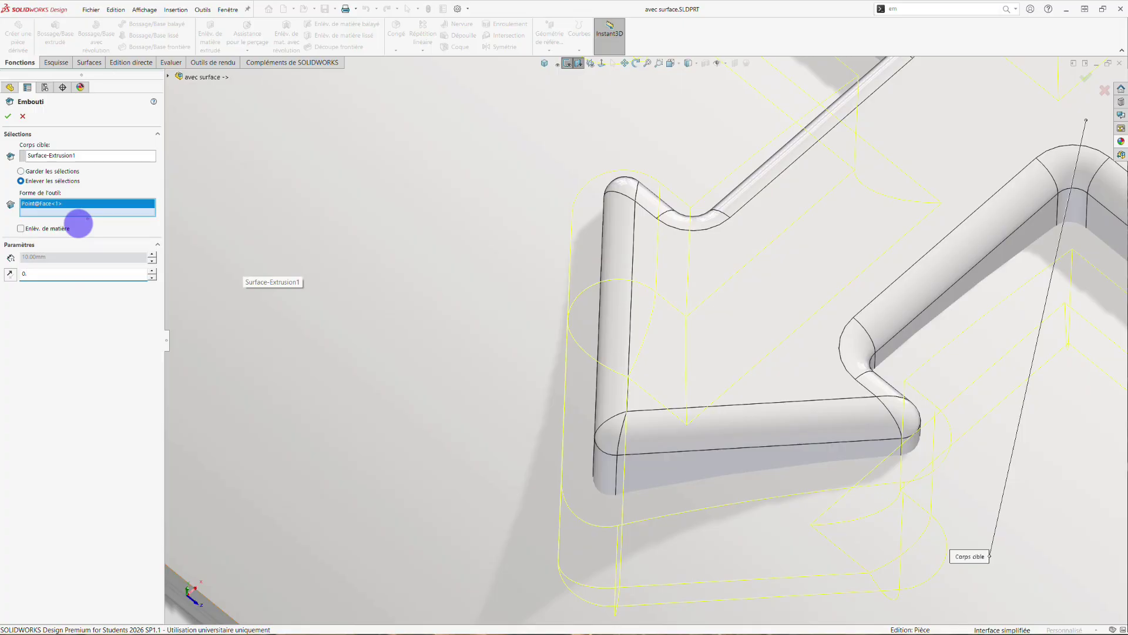
type(".5")
left_click(21, 171)
key("f")
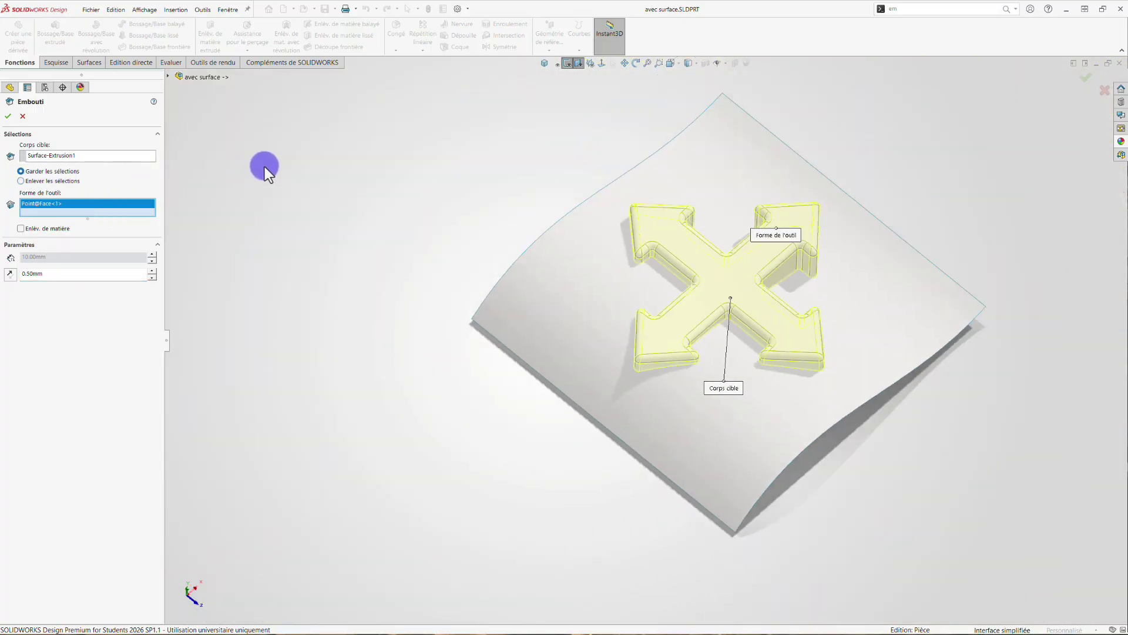
middle_click_drag(326, 178, 420, 173)
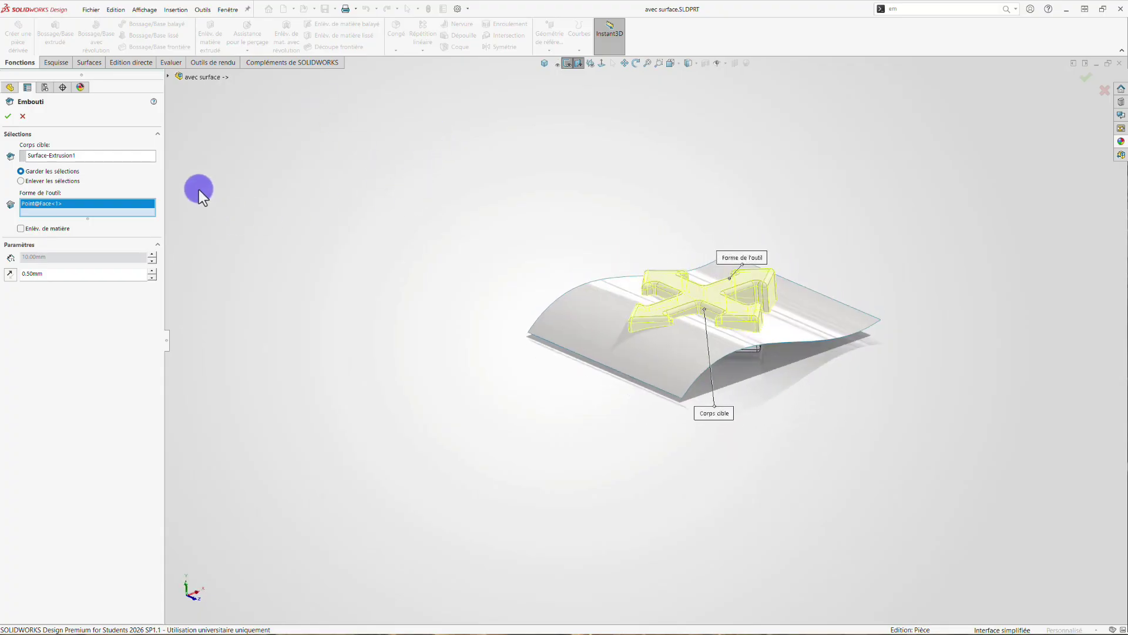
Accept the Embouti feature, then hide the four-arrow solid body and expand the surface bodies folder.
left_click(8, 117)
mouse_move(312, 380)
middle_mouse_down()
mouse_move(309, 241)
mouse_move(325, 404)
mouse_move(297, 217)
mouse_move(304, 379)
middle_mouse_up()
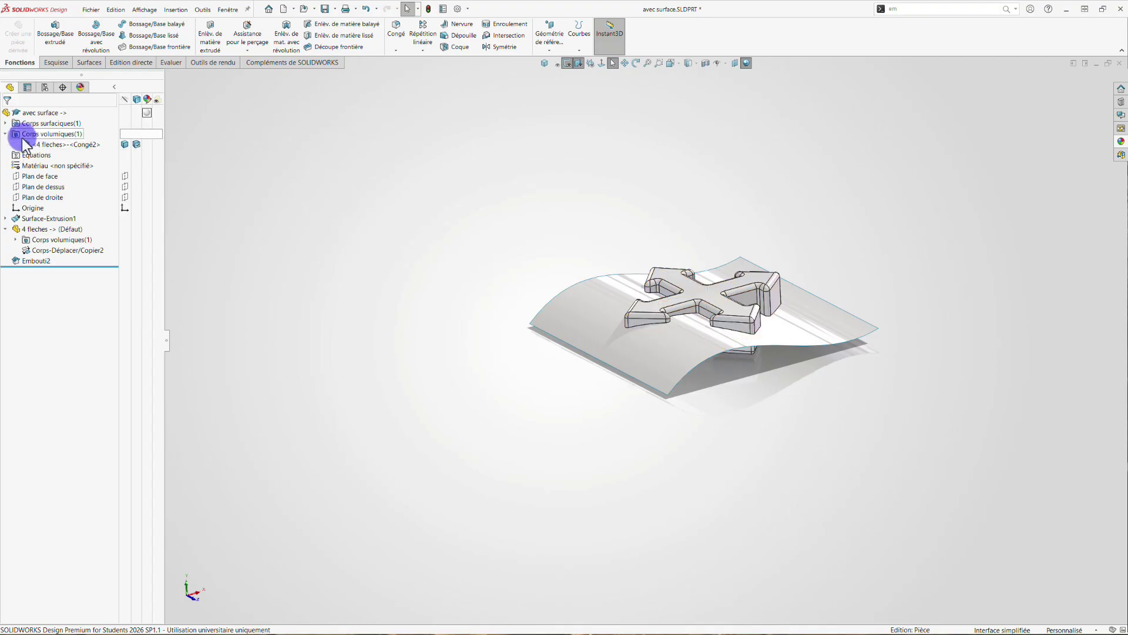
left_click(124, 144)
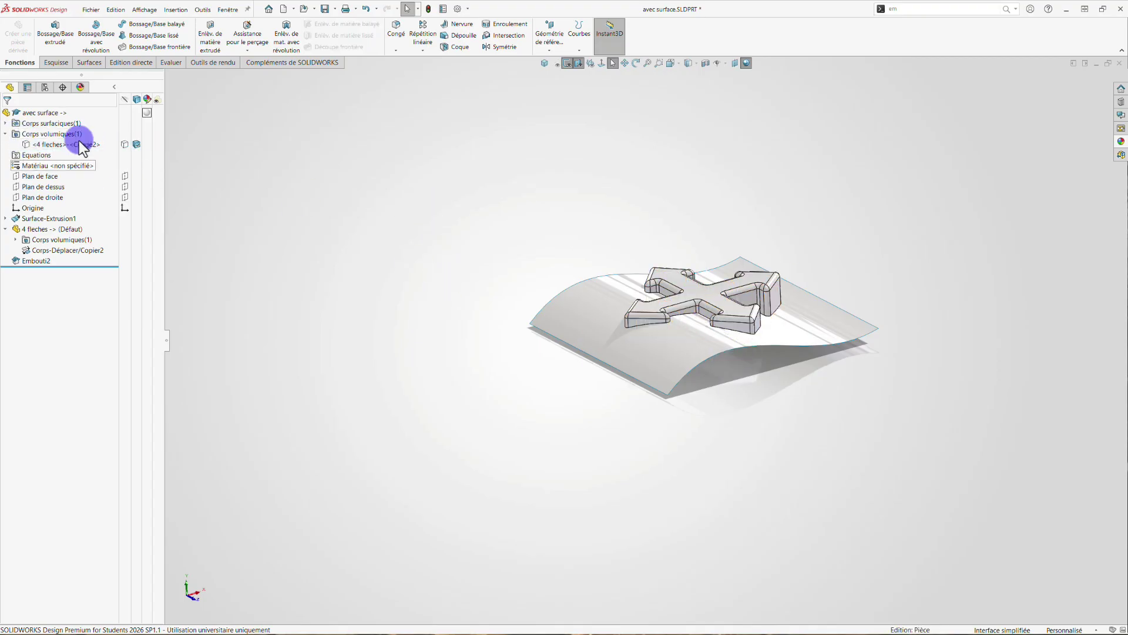
left_click(5, 124)
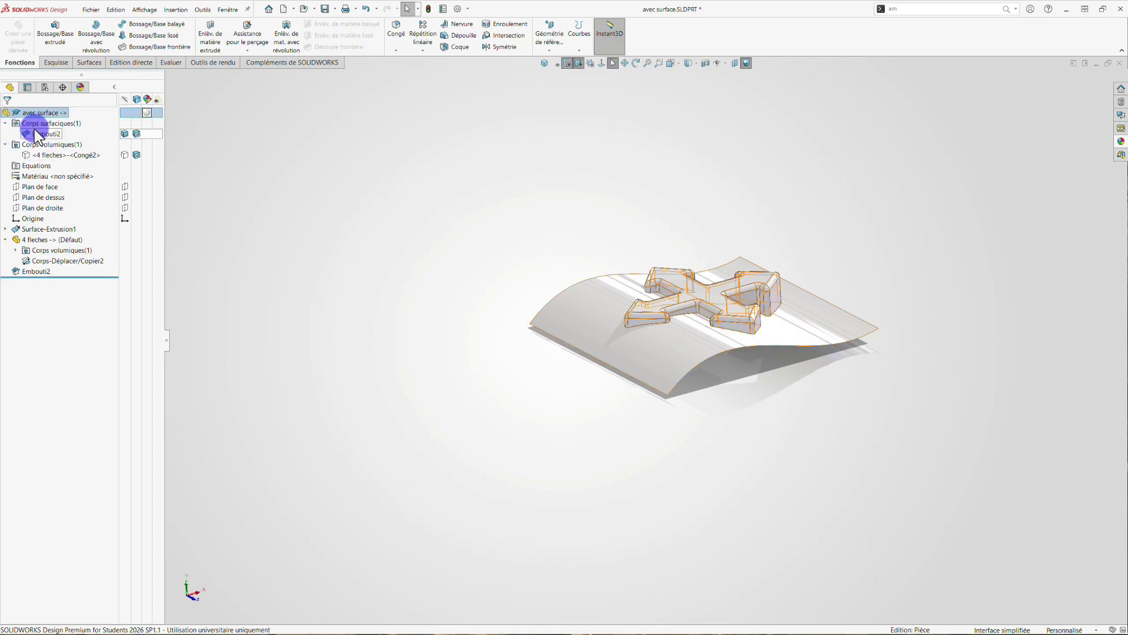
left_click(20, 111)
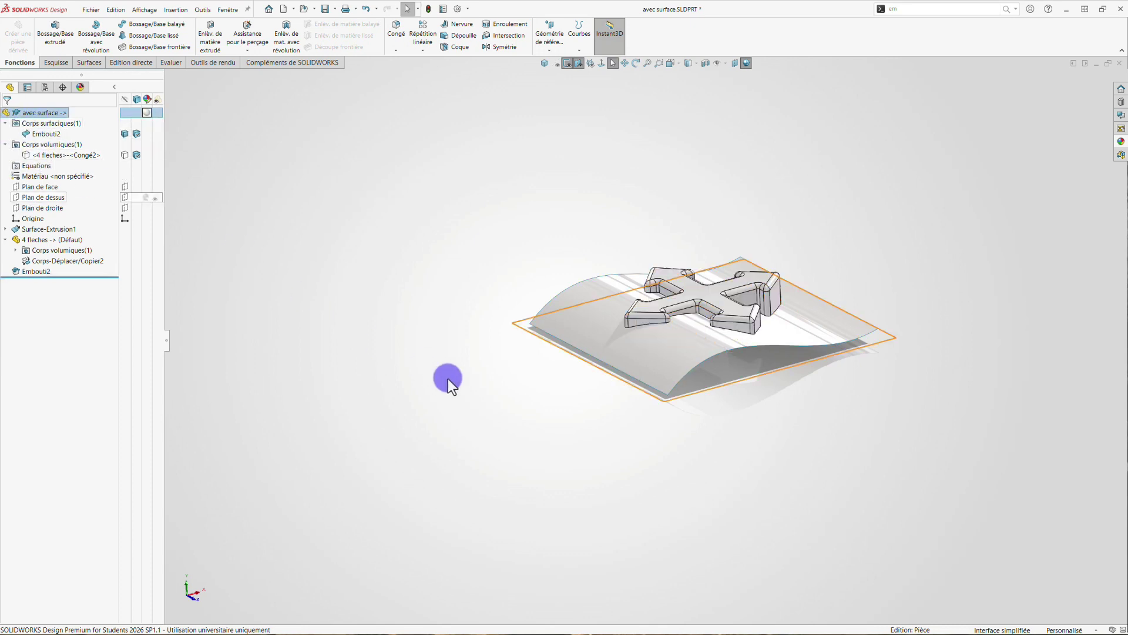
middle_click_drag(448, 380, 523, 459)
Edit the Embouti feature to use Enlever les sélections, accept it and inspect the arrow-shaped indent in the wavy surface.
left_click(20, 271)
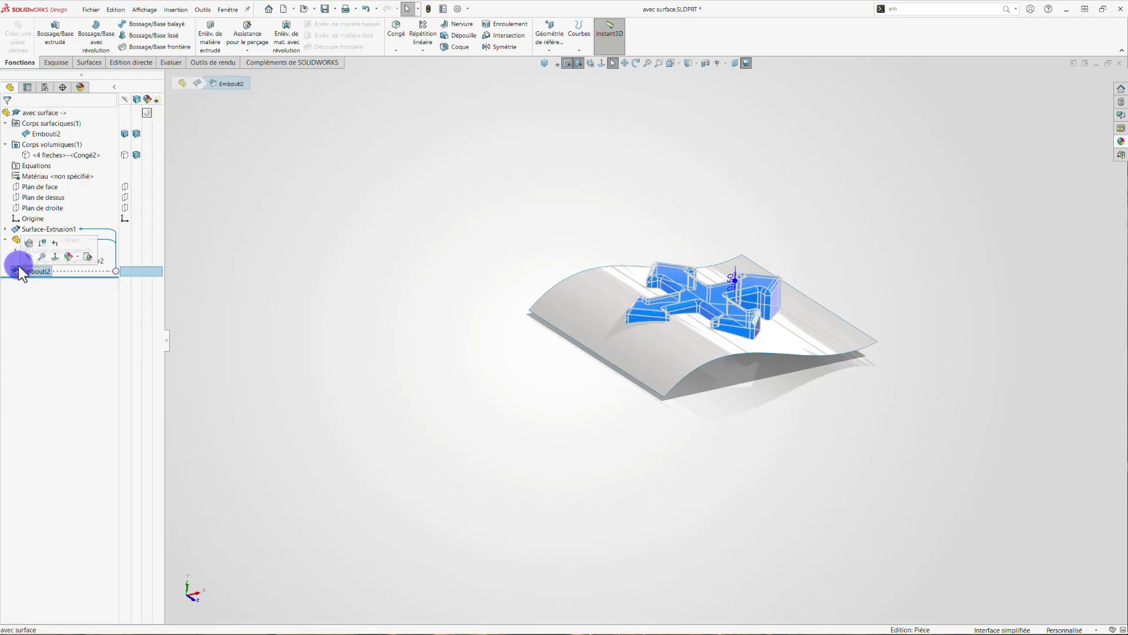
left_click(24, 245)
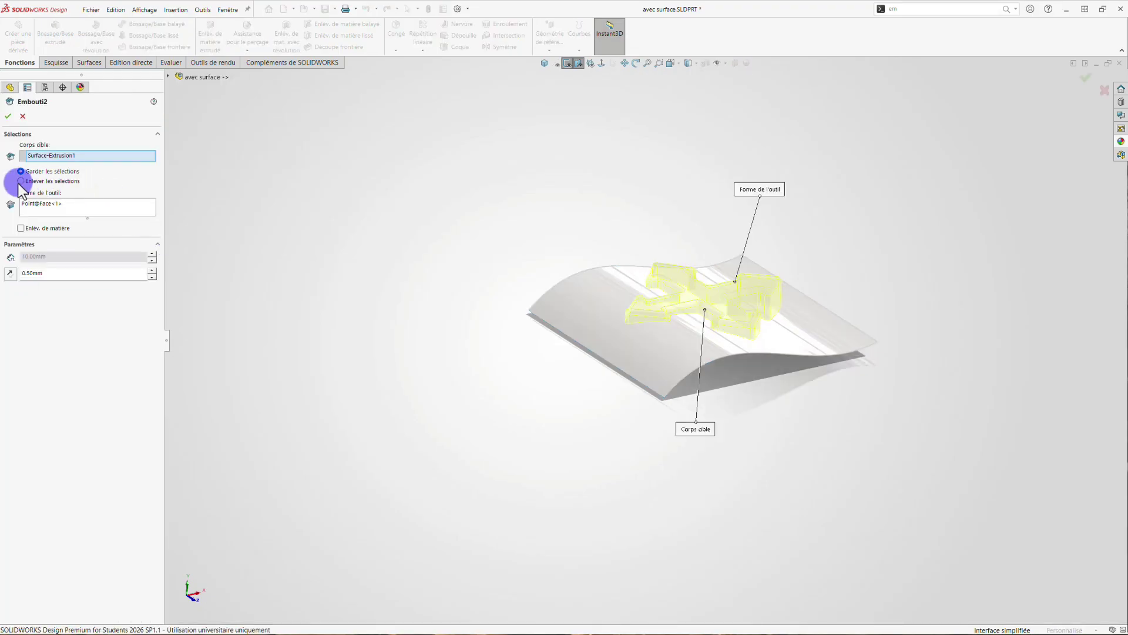
left_click(21, 181)
left_click(8, 116)
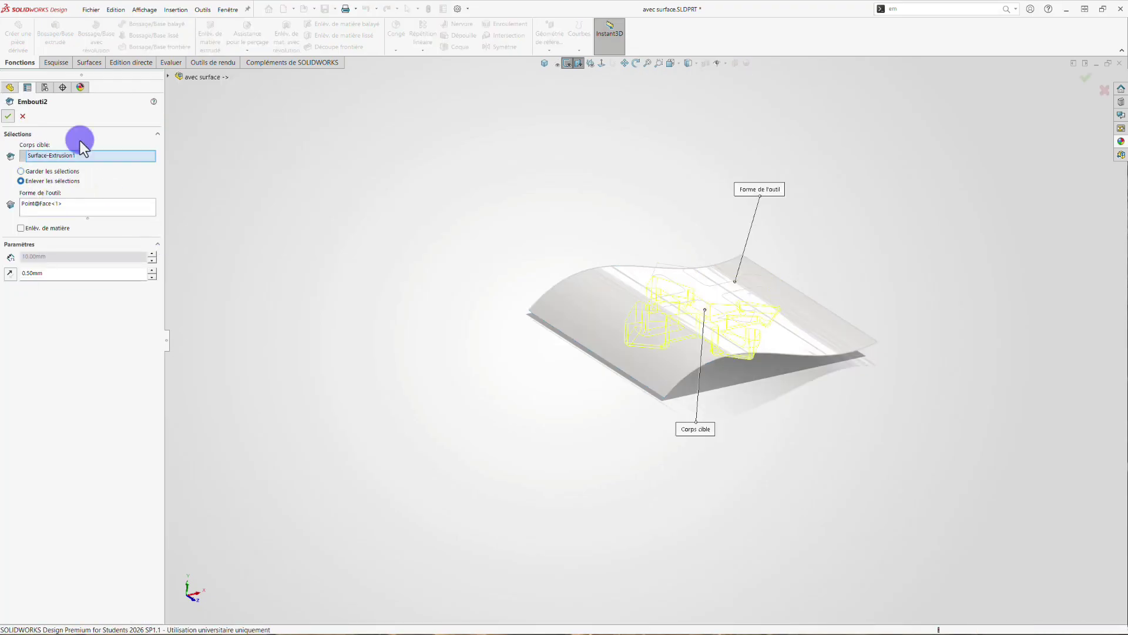
middle_click_drag(301, 210, 650, 280)
scroll(670, 292, "down", 3)
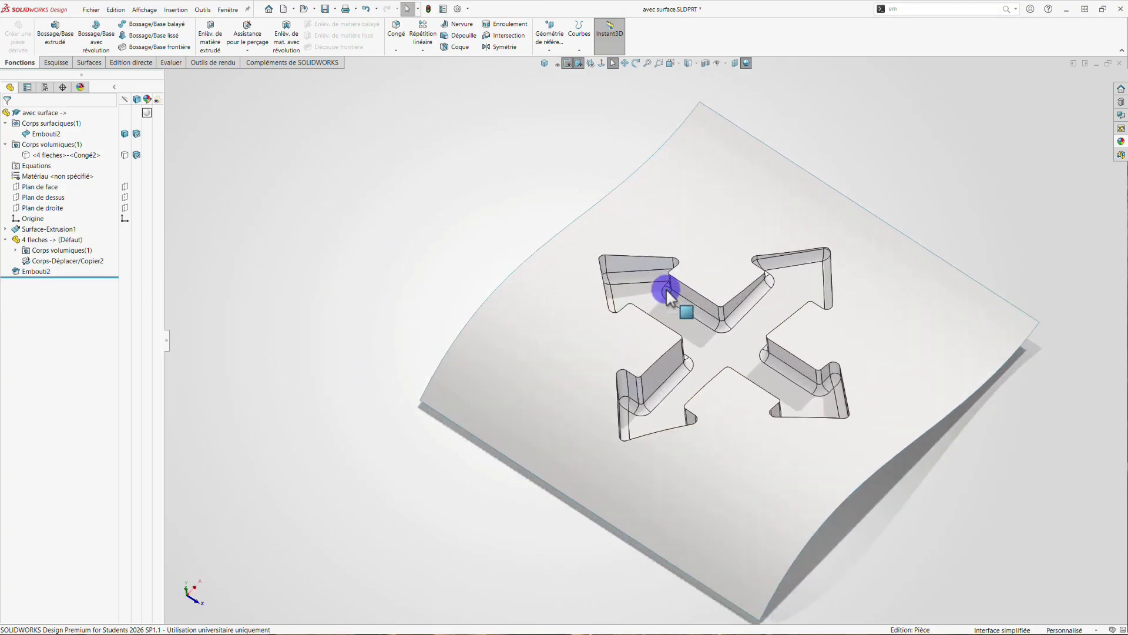
middle_click_drag(594, 315, 612, 446)
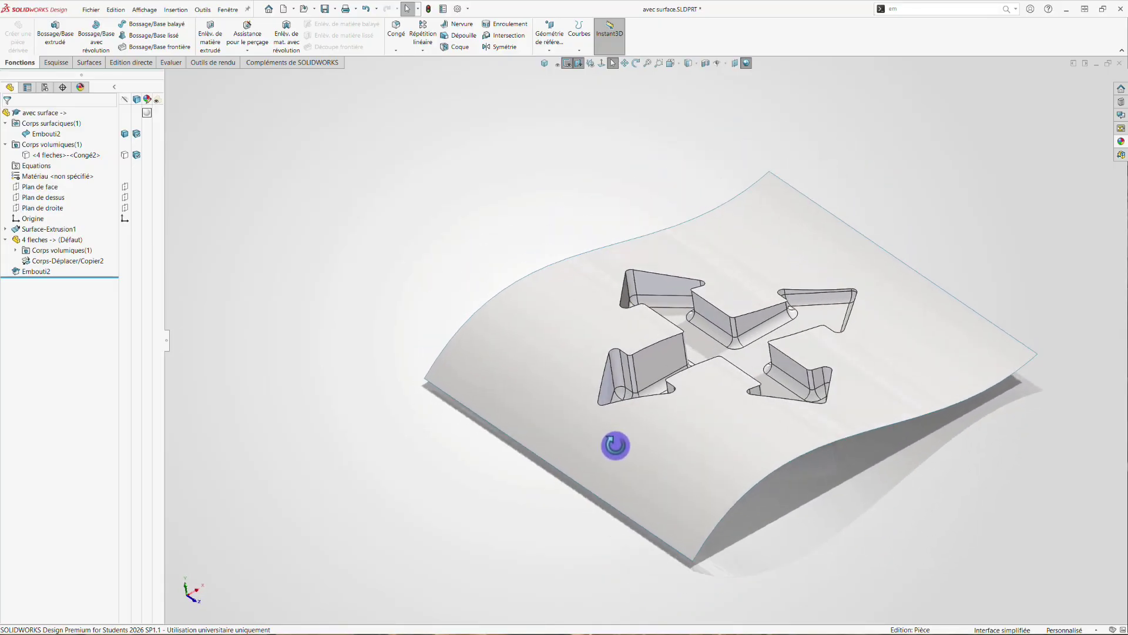
left_click(90, 62)
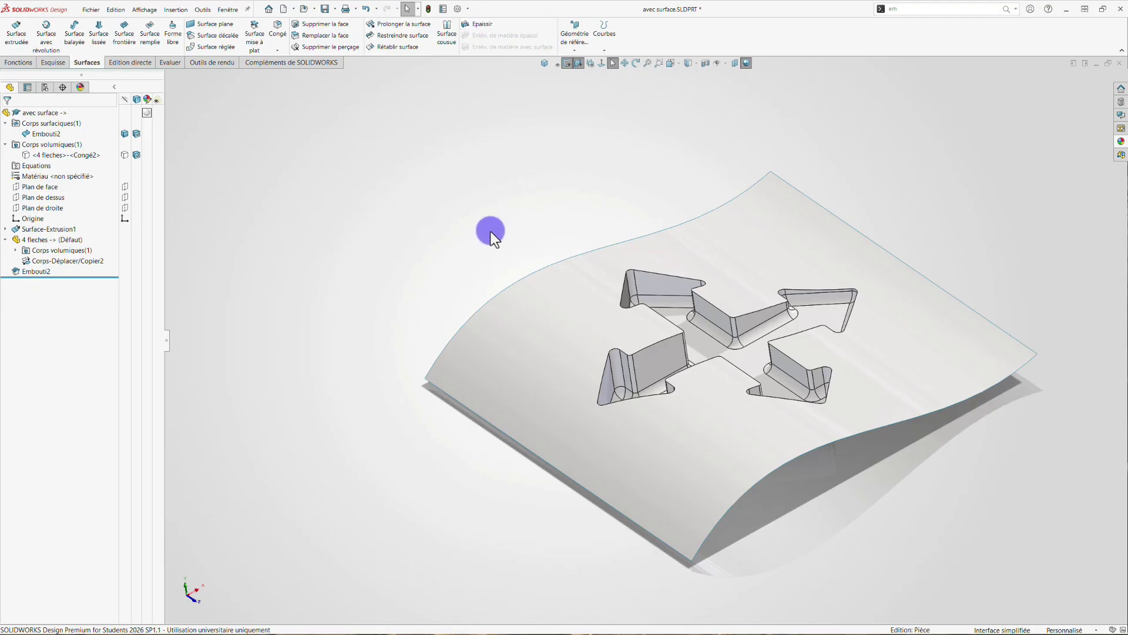
middle_click_drag(499, 234, 598, 232)
key("Escape")
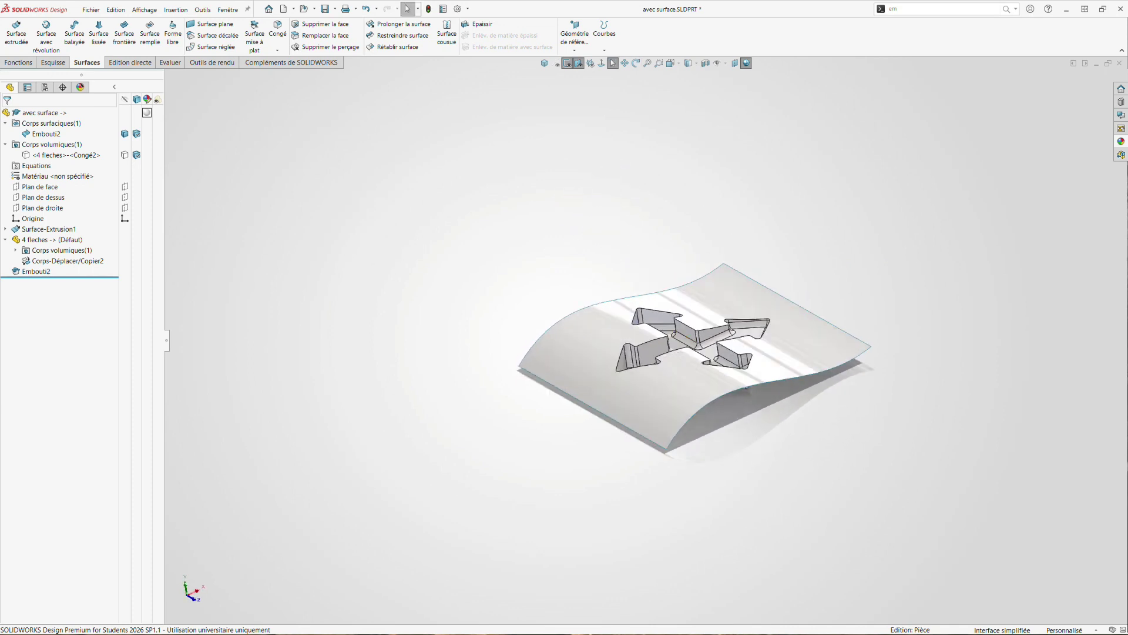
Switch to the blister part, examine its inclined panel and curved base, and display its feature tree.
left_click(879, 302)
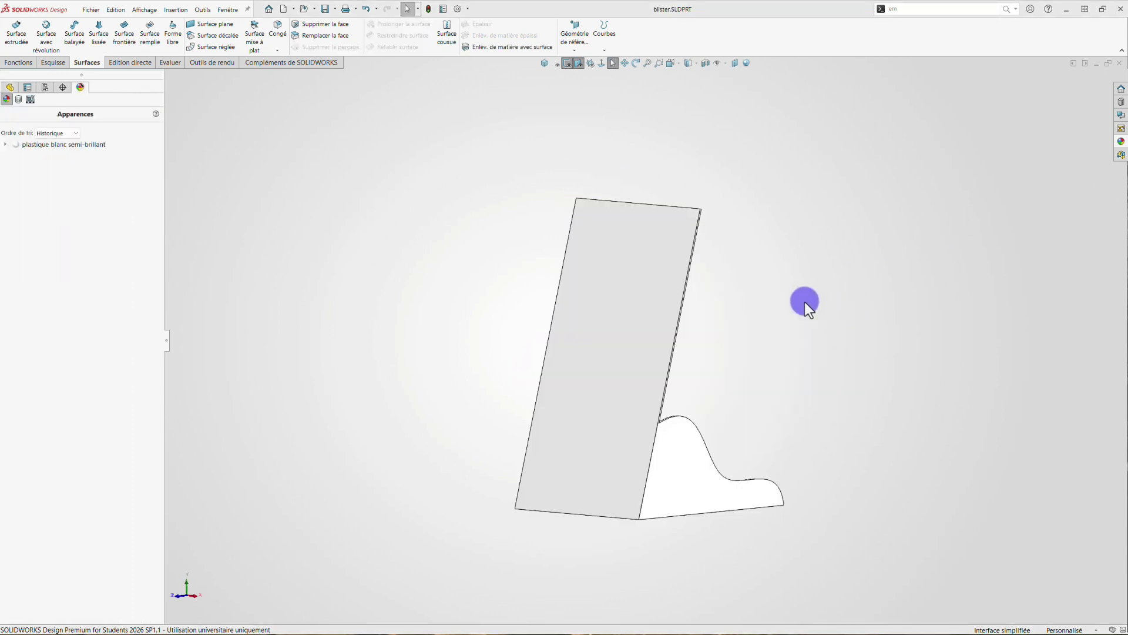
key("z")
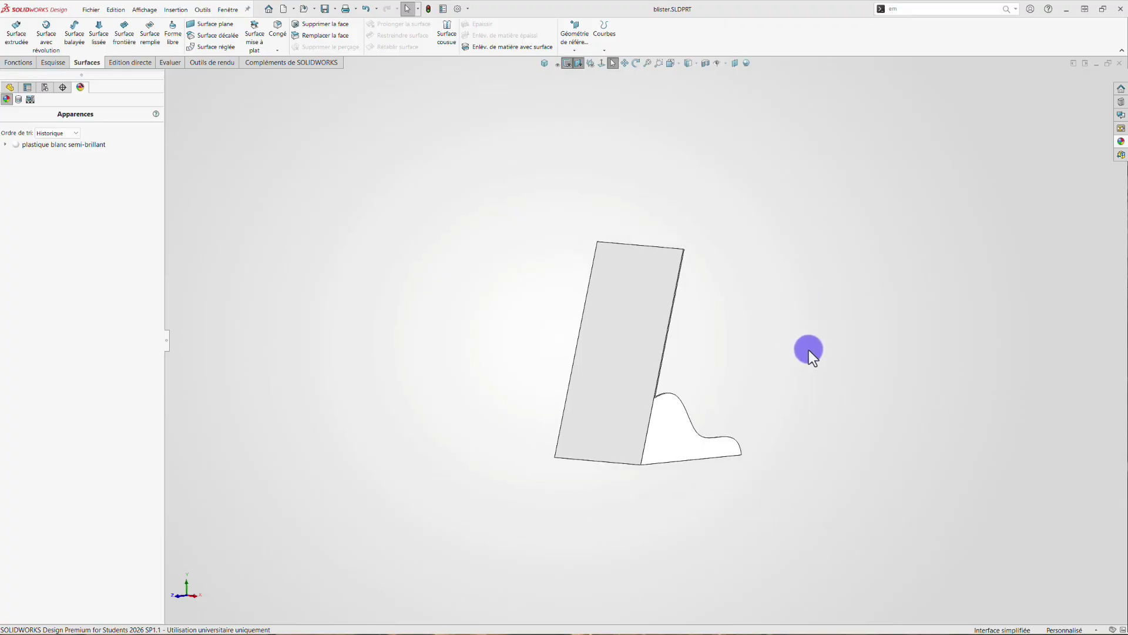
scroll(799, 400, "down", 5)
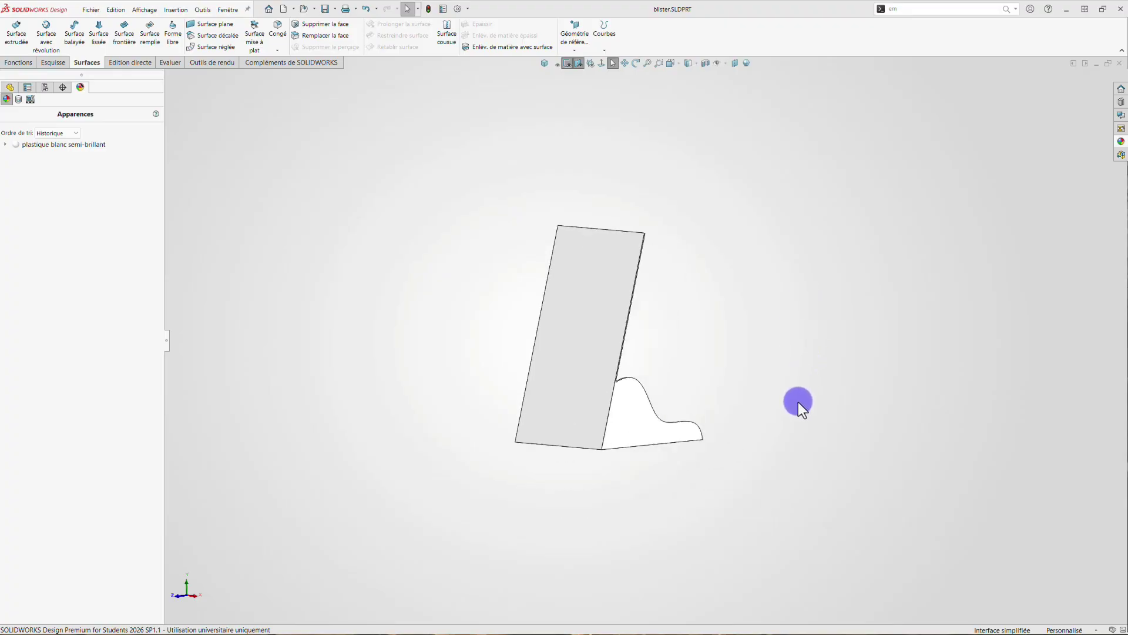
middle_click_drag(678, 358, 650, 358)
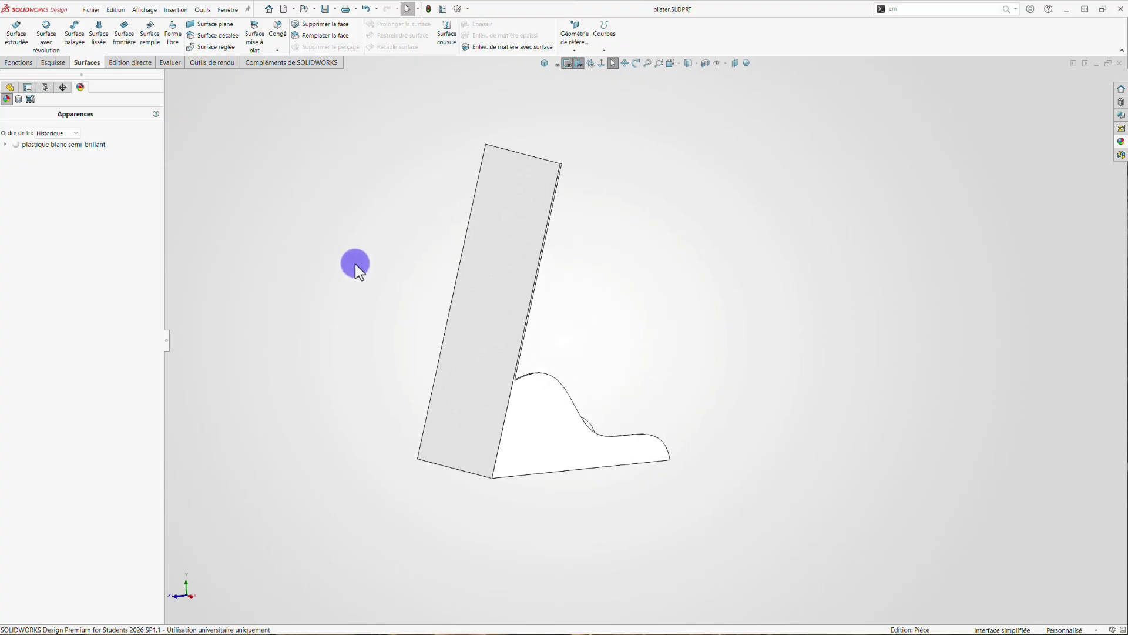
middle_click_drag(355, 265, 388, 249)
left_click_drag(388, 249, 416, 265)
key("Escape")
middle_click_drag(549, 252, 748, 280)
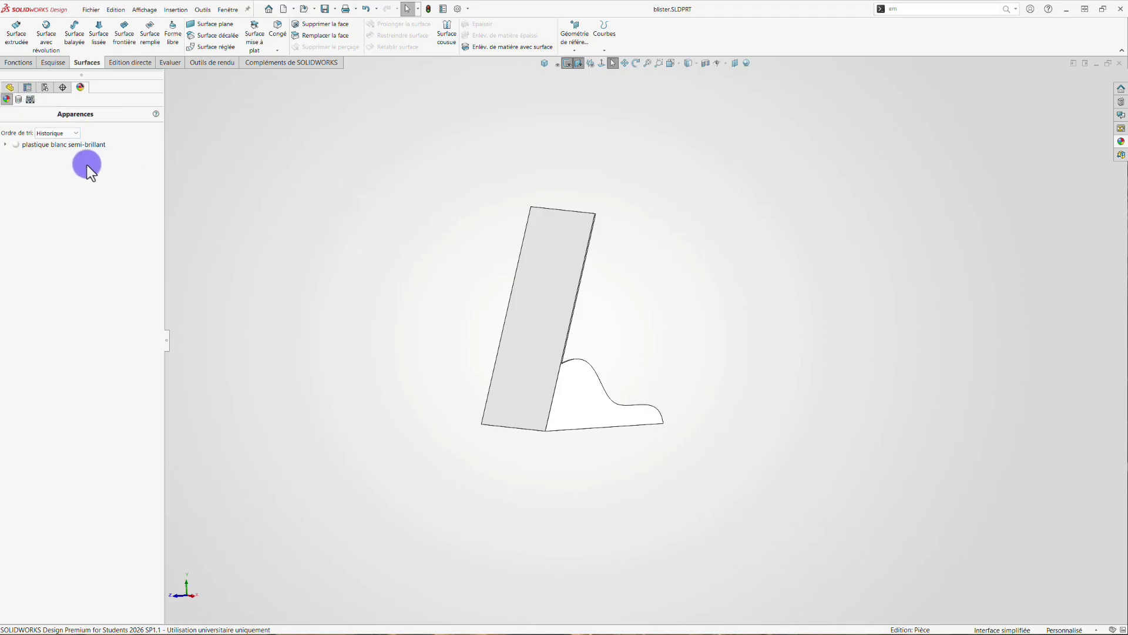
left_click(10, 88)
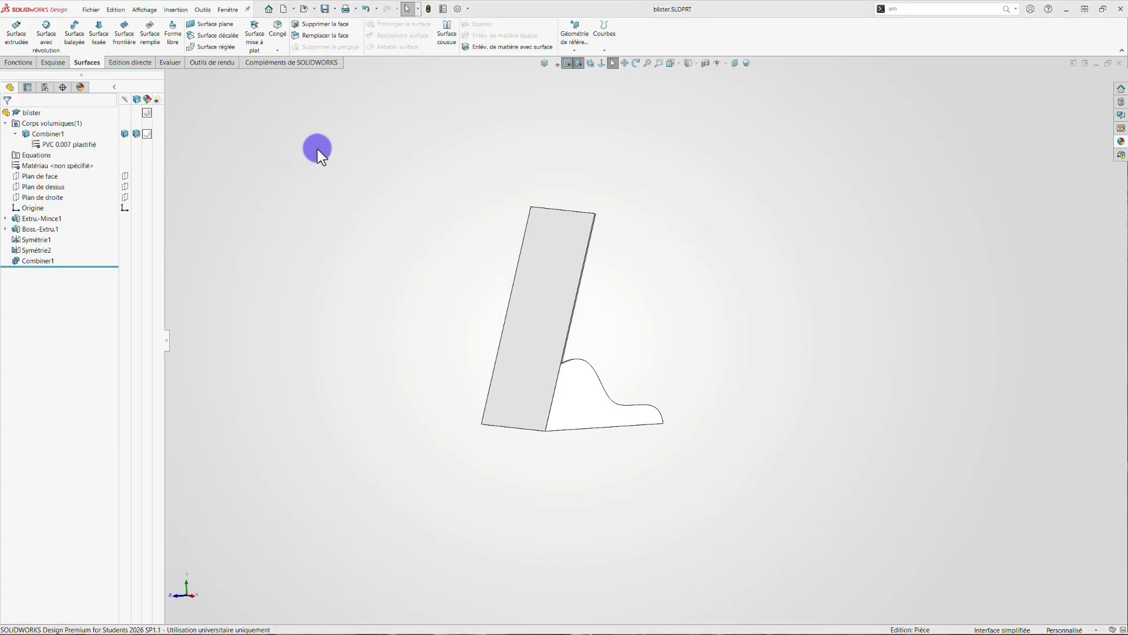
middle_click_drag(449, 163, 444, 212)
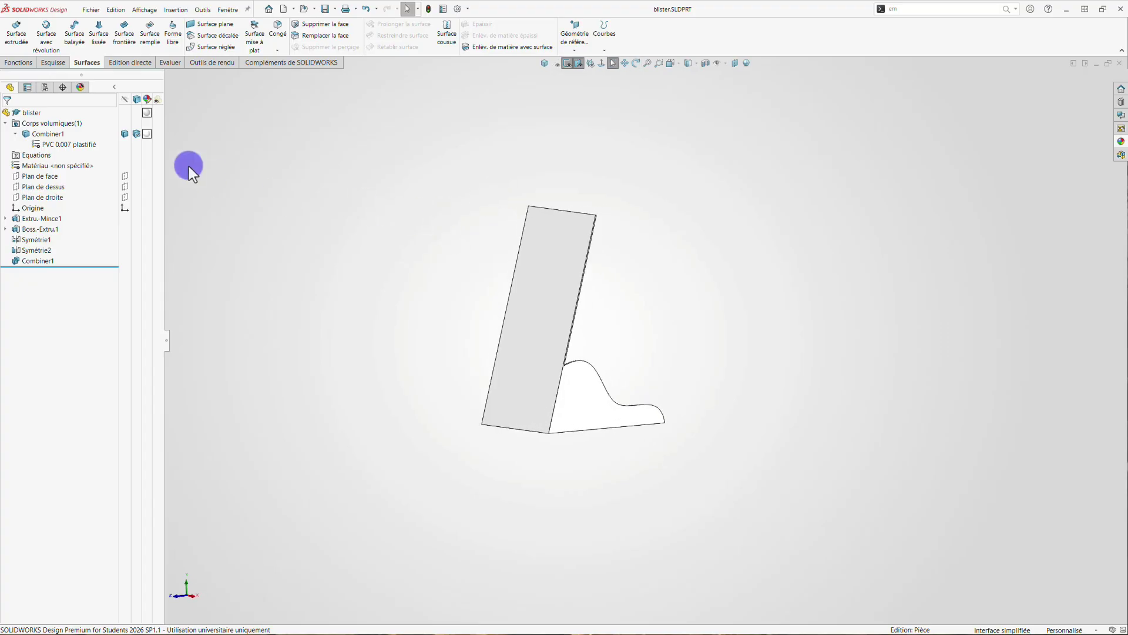
Evaluate the mass properties of the blister part and close the report.
left_click(172, 62)
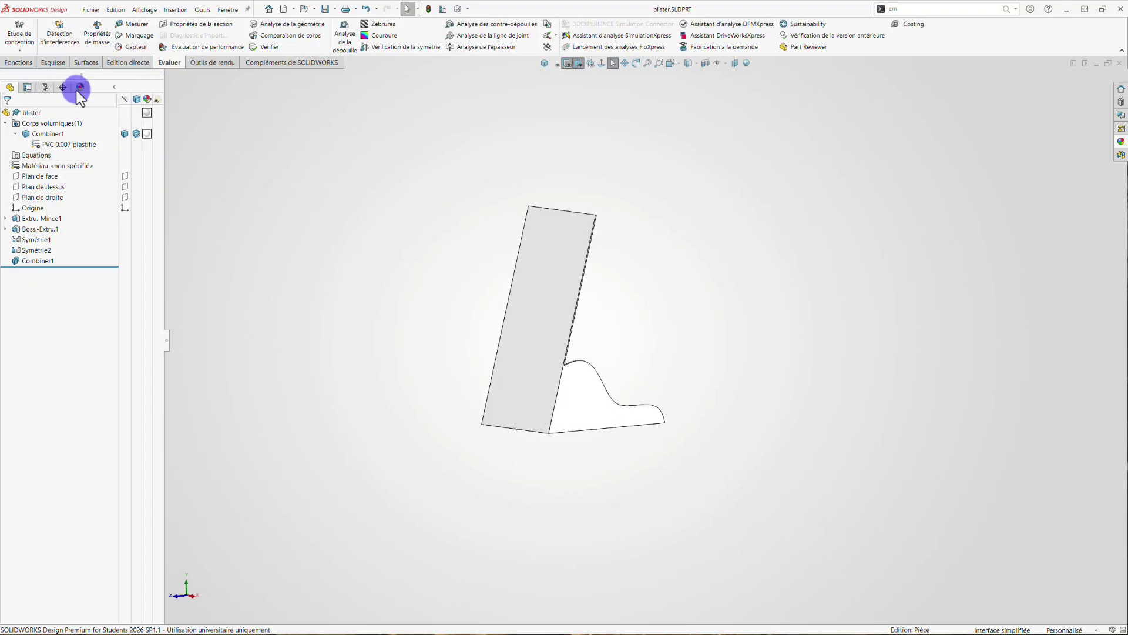
left_click(98, 36)
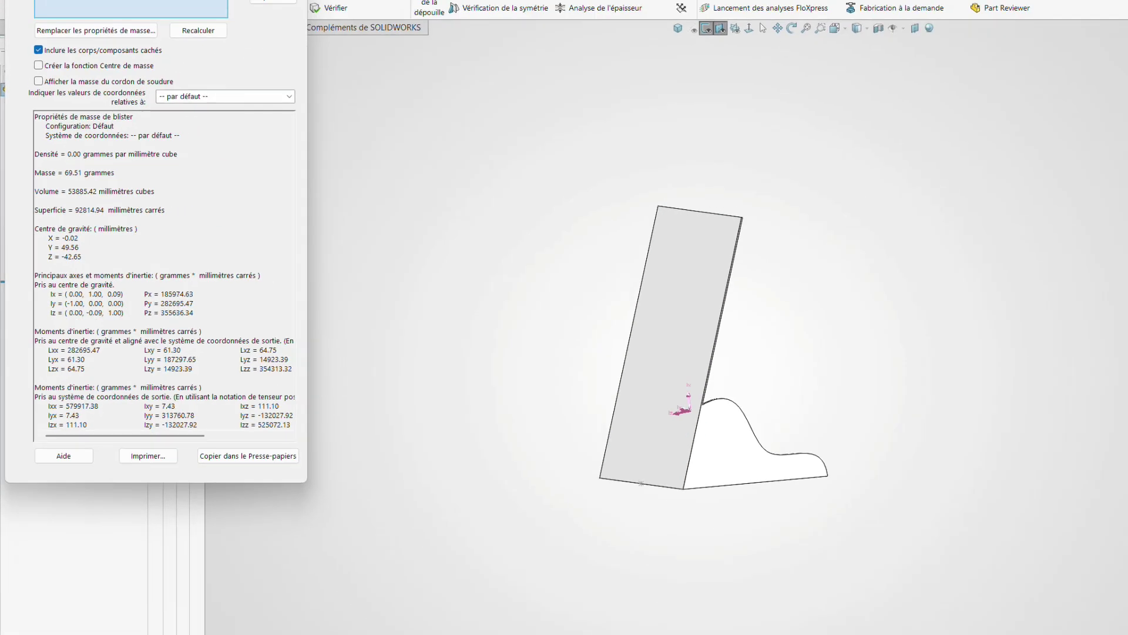
key("Escape")
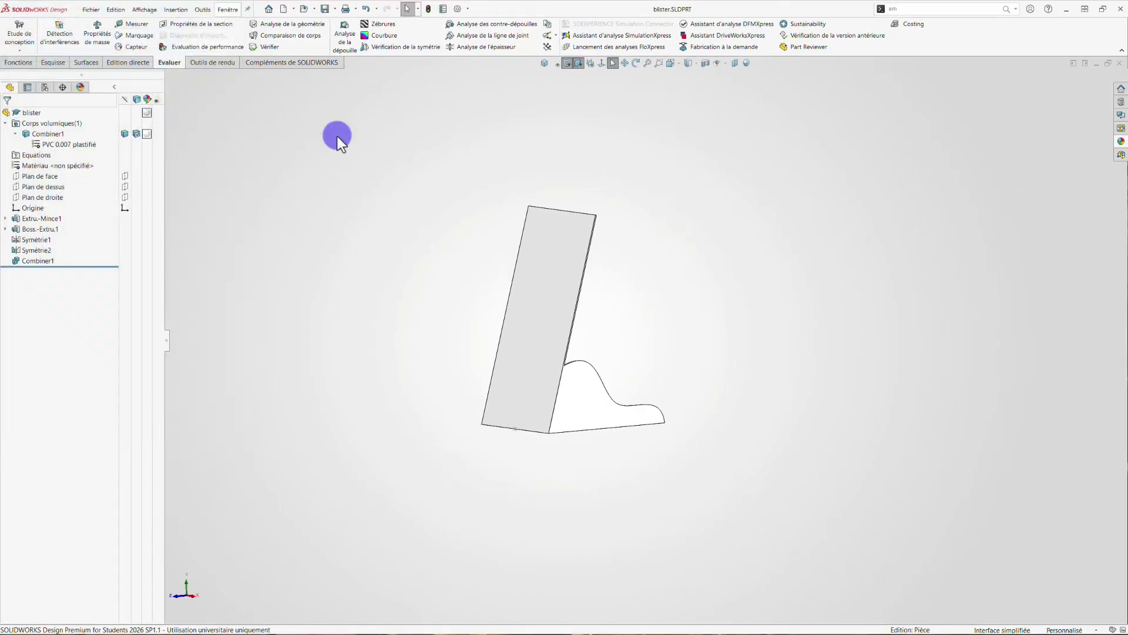
middle_click_drag(474, 203, 428, 192)
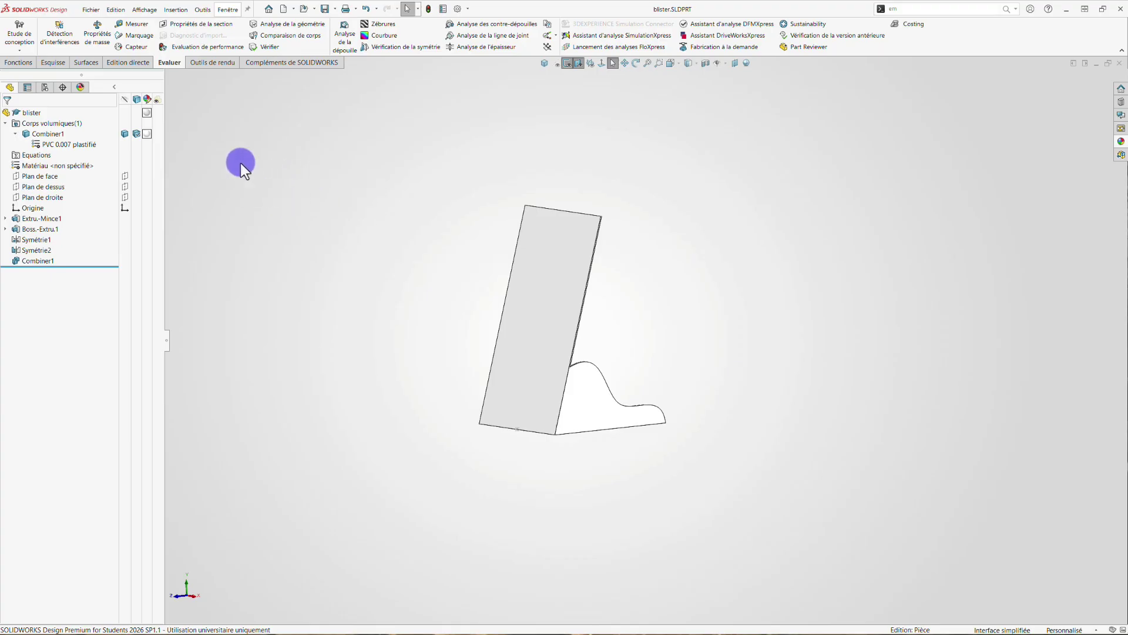
middle_click_drag(357, 161, 535, 186)
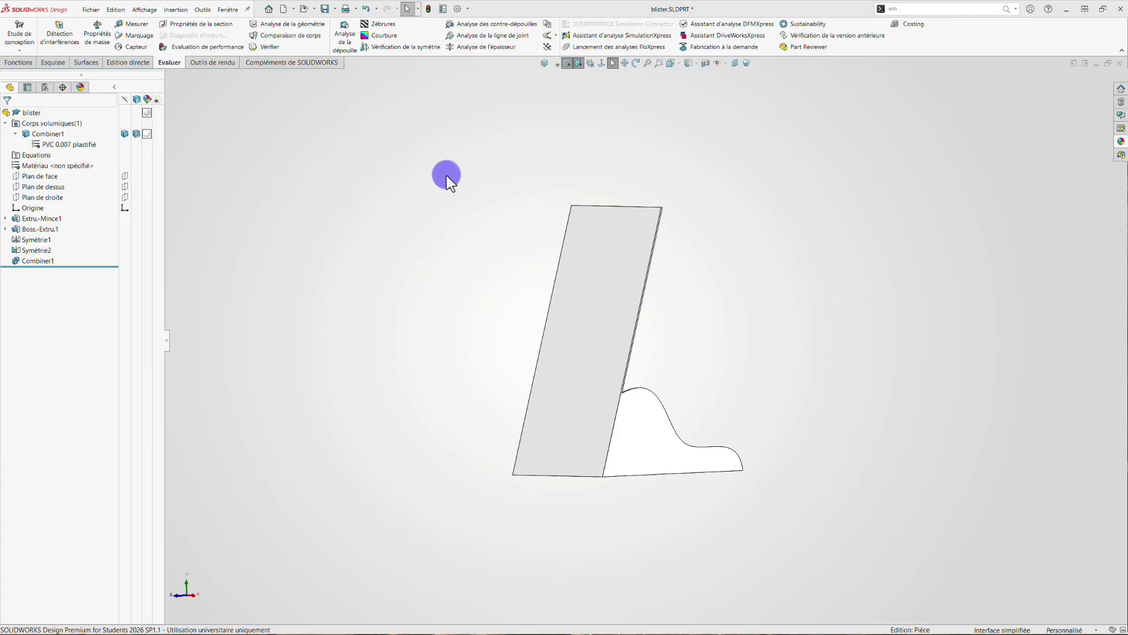
Insert the part oeuf.SLDPRT into the blister part with its solid bodies and materials, placing it by the inclined panel.
left_click(176, 10)
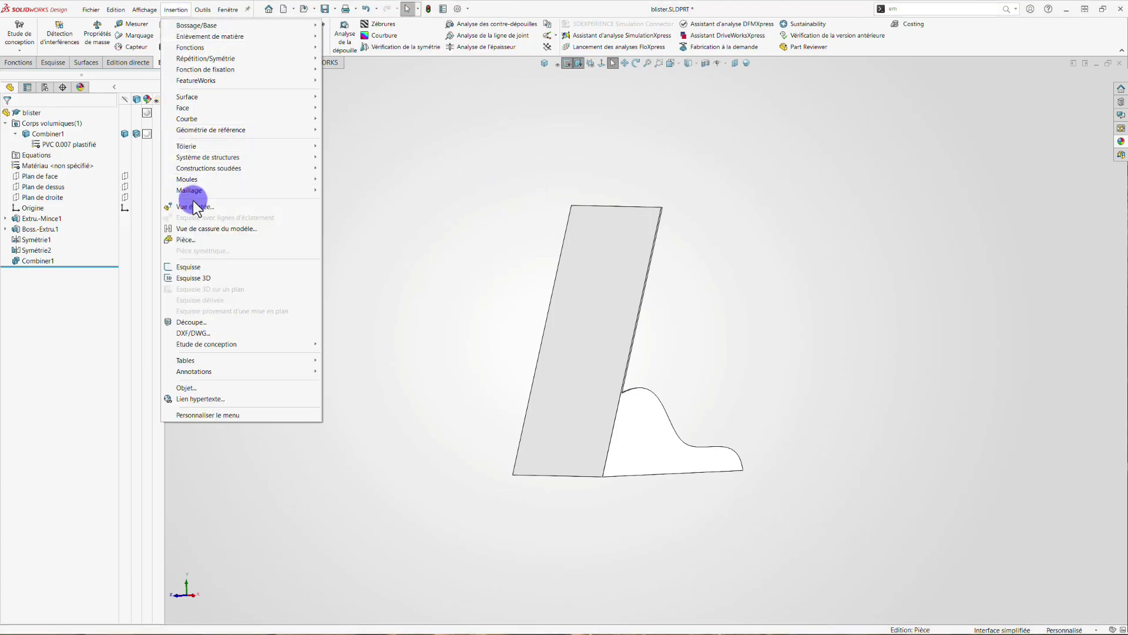
left_click(185, 240)
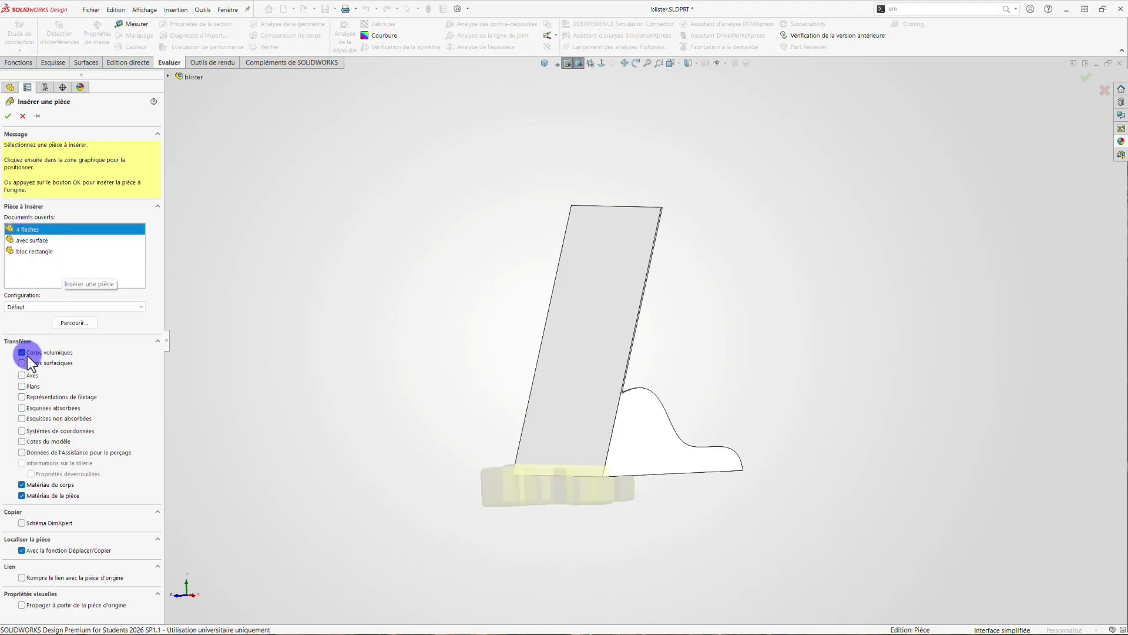
left_click(31, 485)
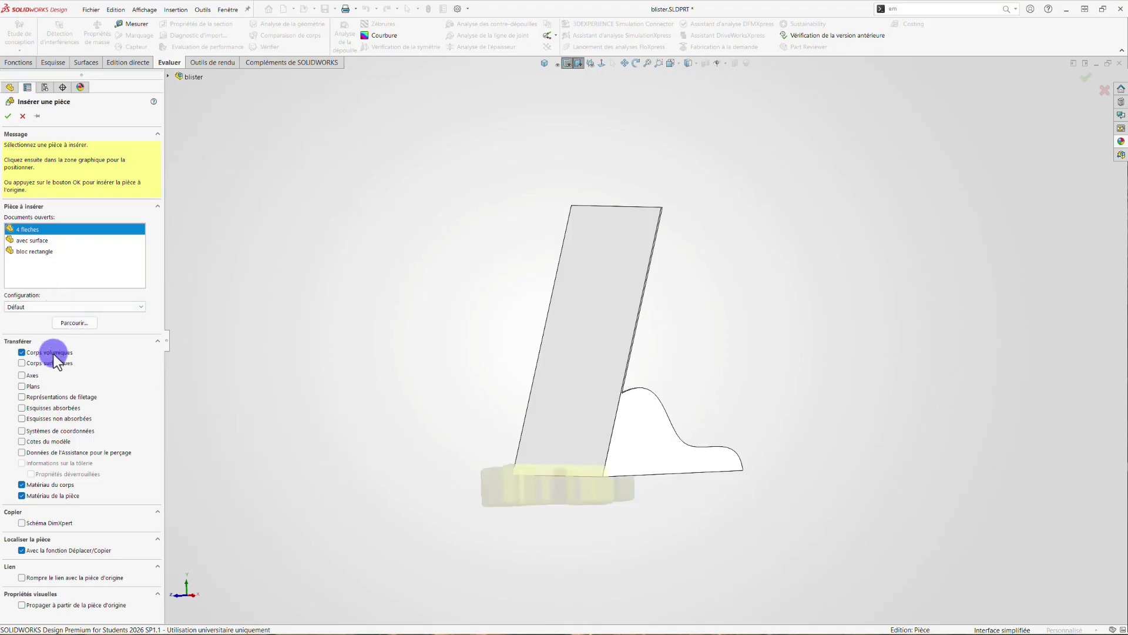
left_click(70, 323)
left_click(565, 269)
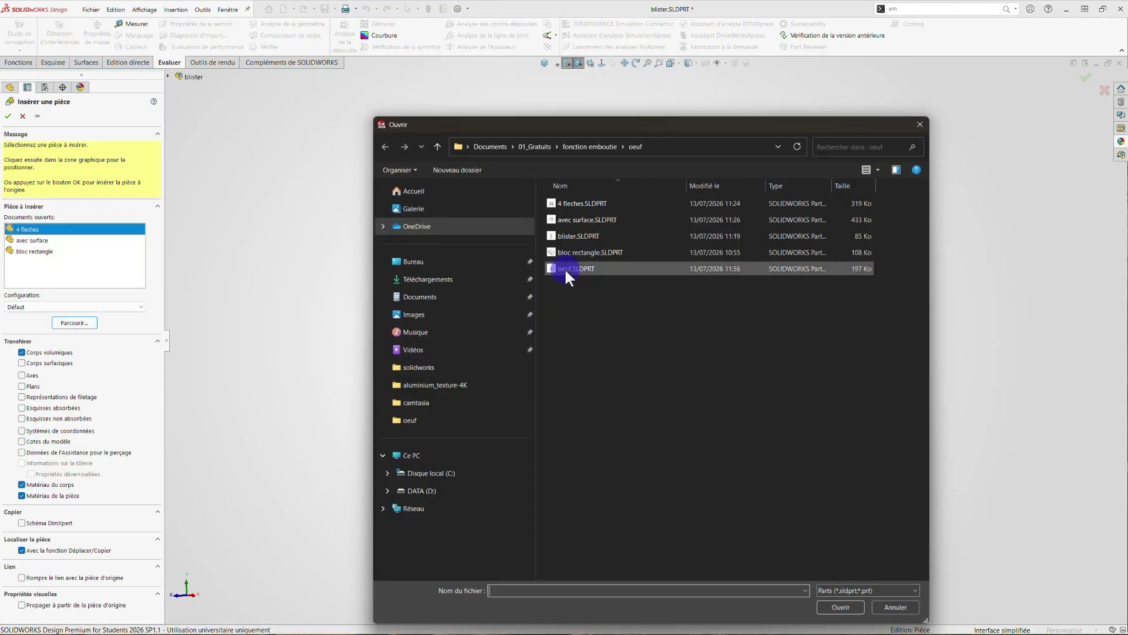
left_click(841, 607)
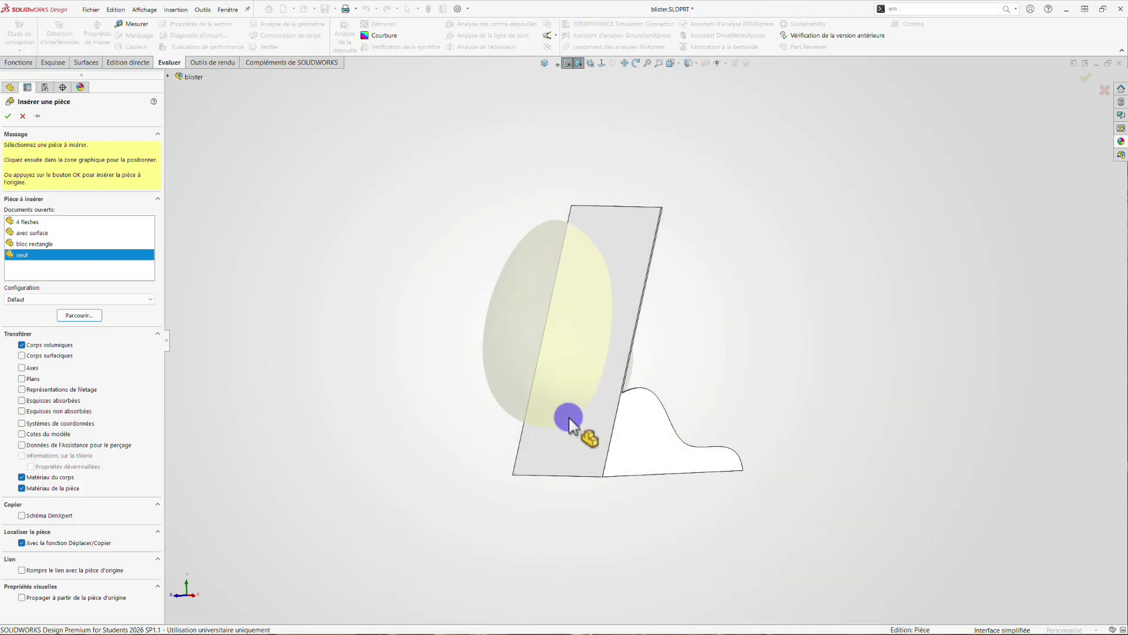
middle_click_drag(574, 424, 635, 426)
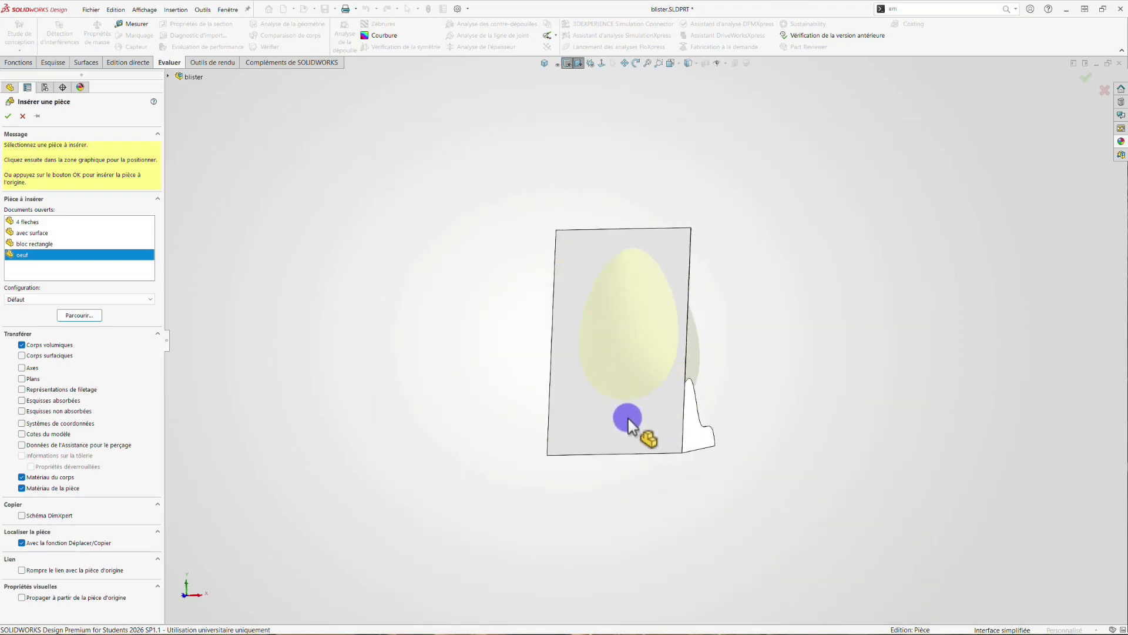
left_click(630, 428)
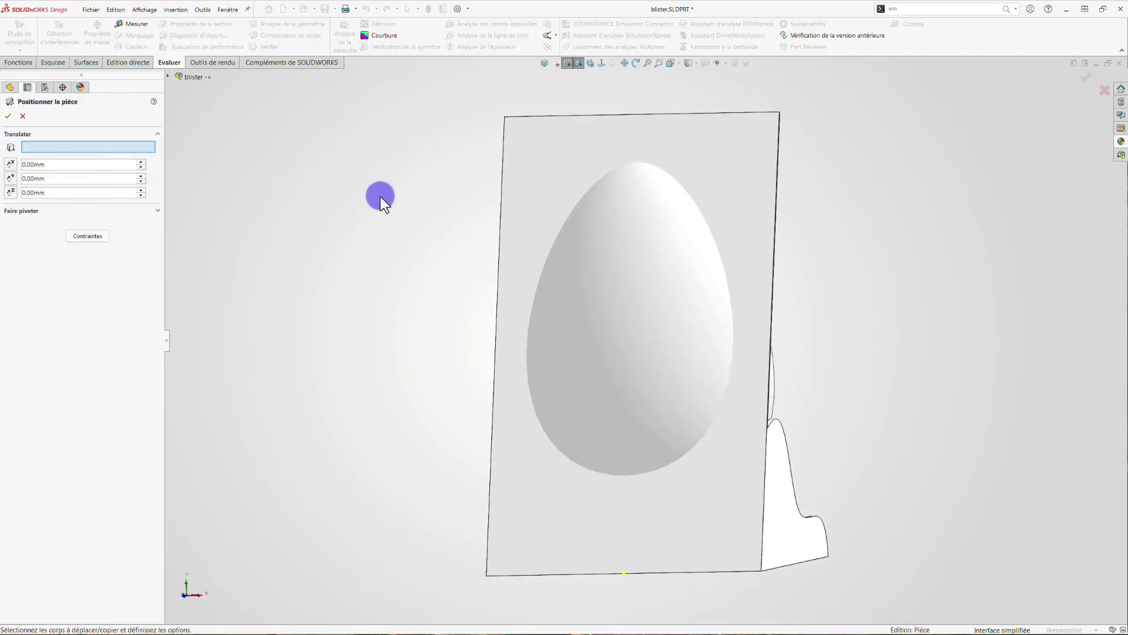
In the Droite view, translate the inserted egg 20 mm along Z and accept its position.
mouse_move(379, 196)
middle_mouse_down()
mouse_move(284, 204)
mouse_move(282, 237)
mouse_move(292, 214)
mouse_move(270, 202)
mouse_move(280, 204)
mouse_move(262, 213)
middle_mouse_up()
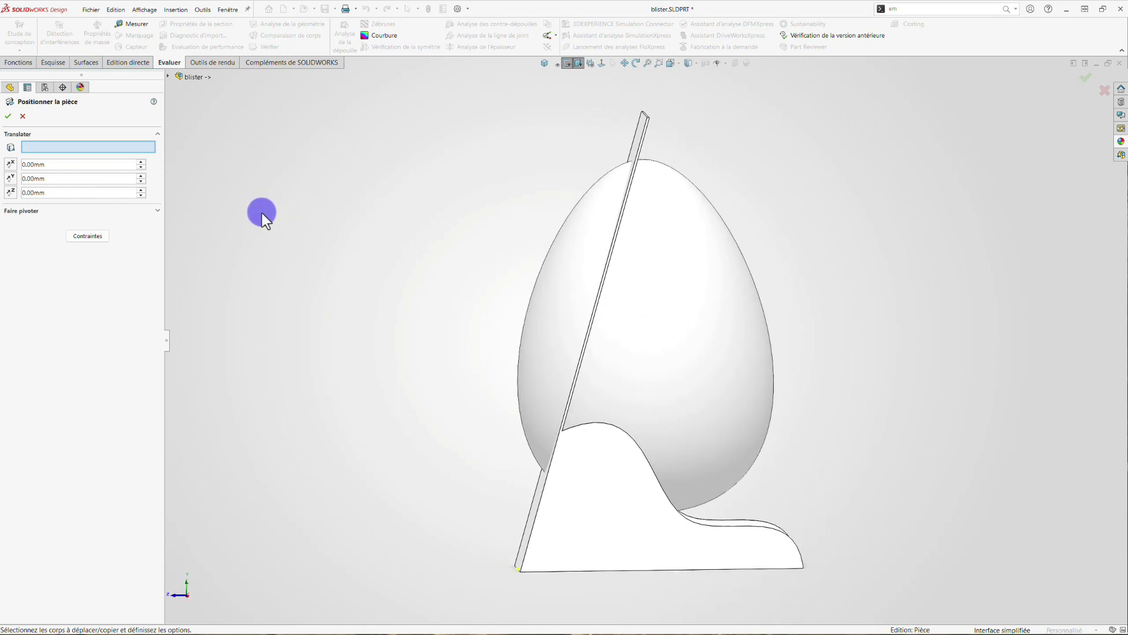
key("space")
left_click(405, 344)
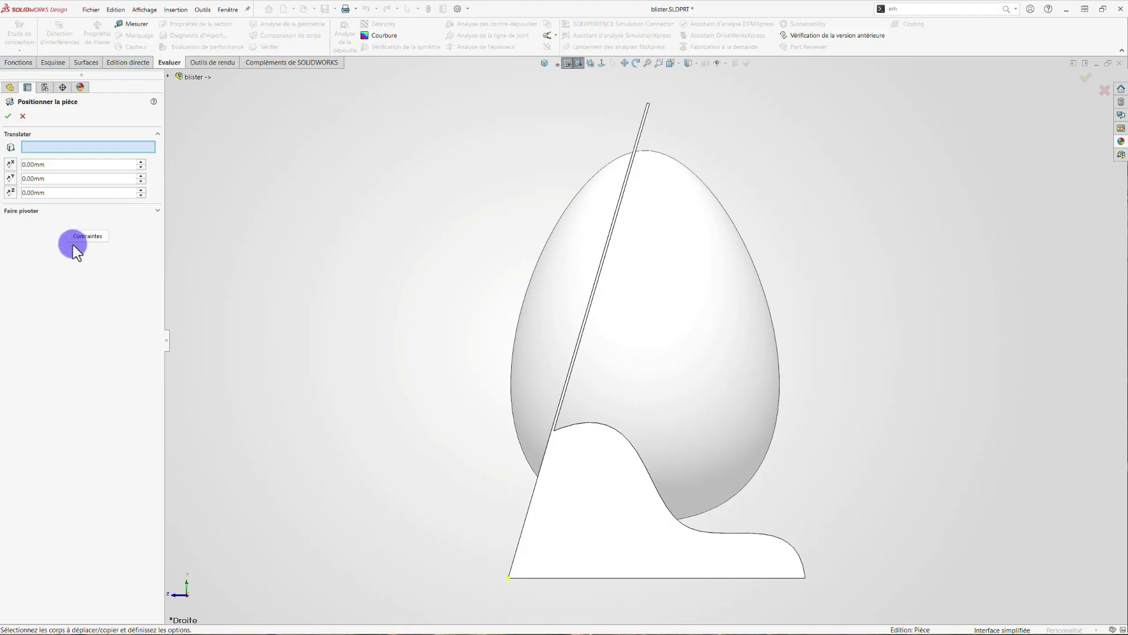
left_click(140, 191)
left_click(140, 191)
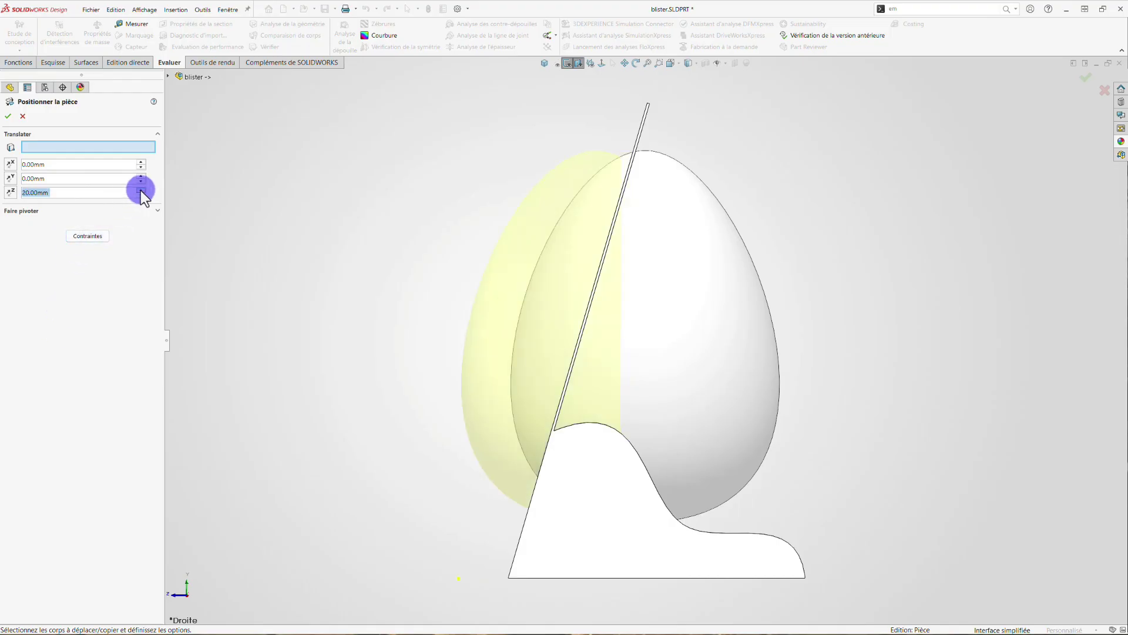
left_click(9, 117)
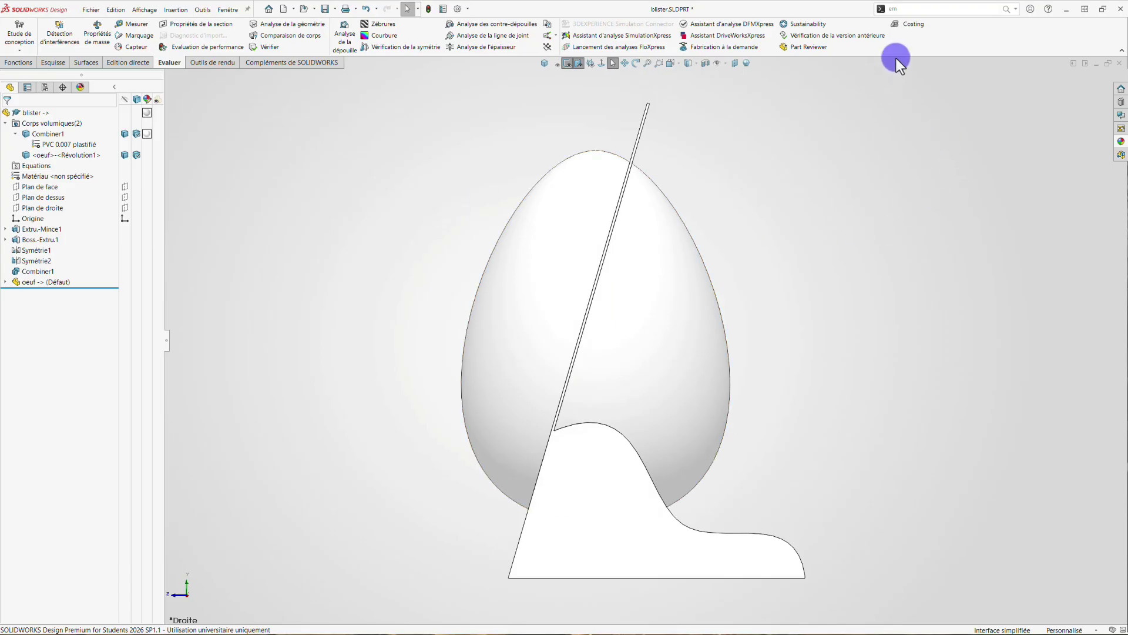
Rotate the egg body to 346° about the X axis with Move/Copy Bodies so it follows the inclined panel.
left_click(886, 9)
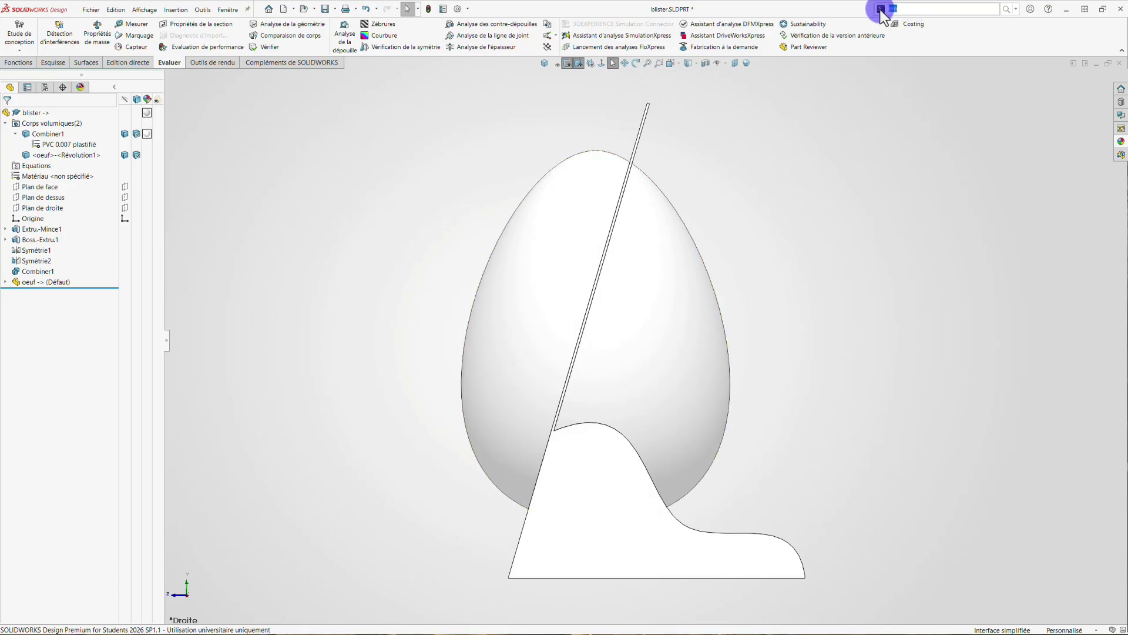
type("d")
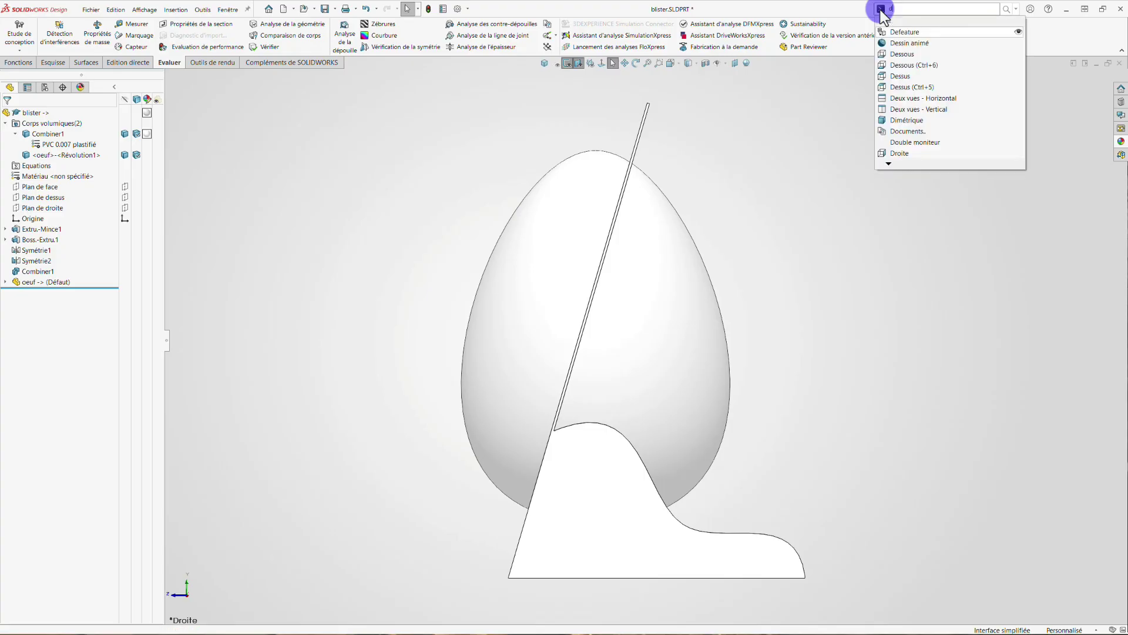
type("e")
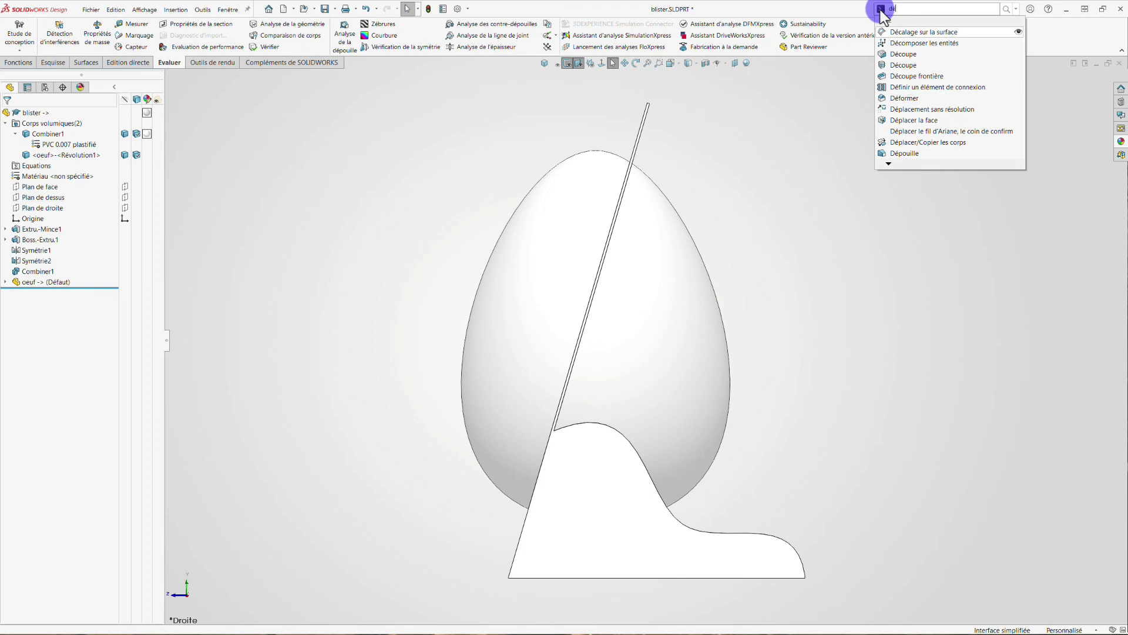
left_click(899, 143)
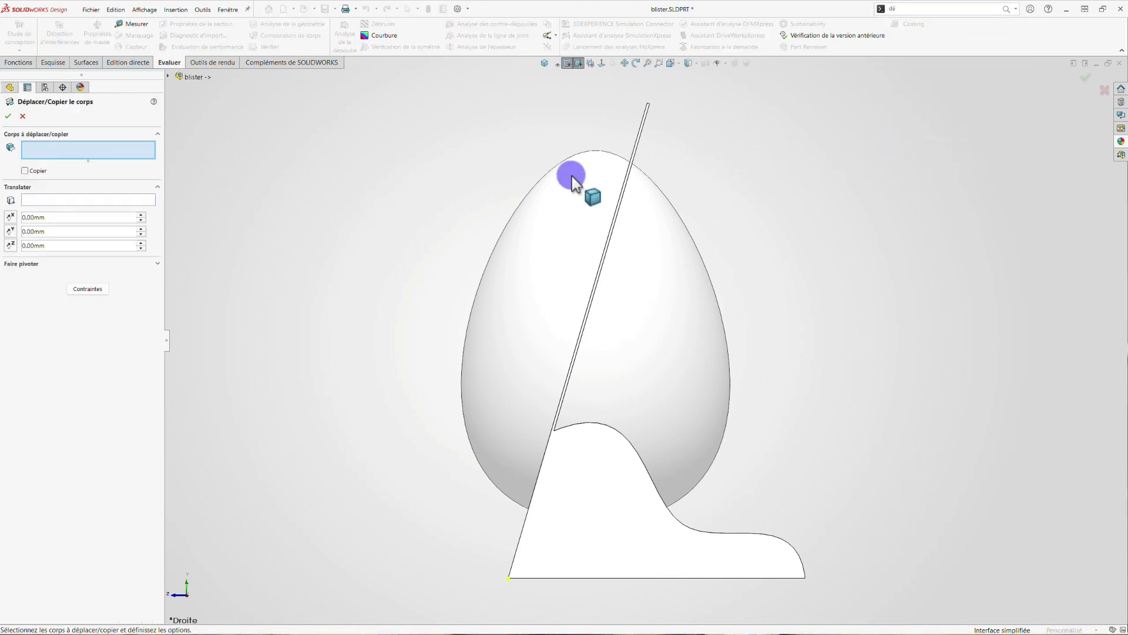
left_click(563, 214)
left_click(545, 317)
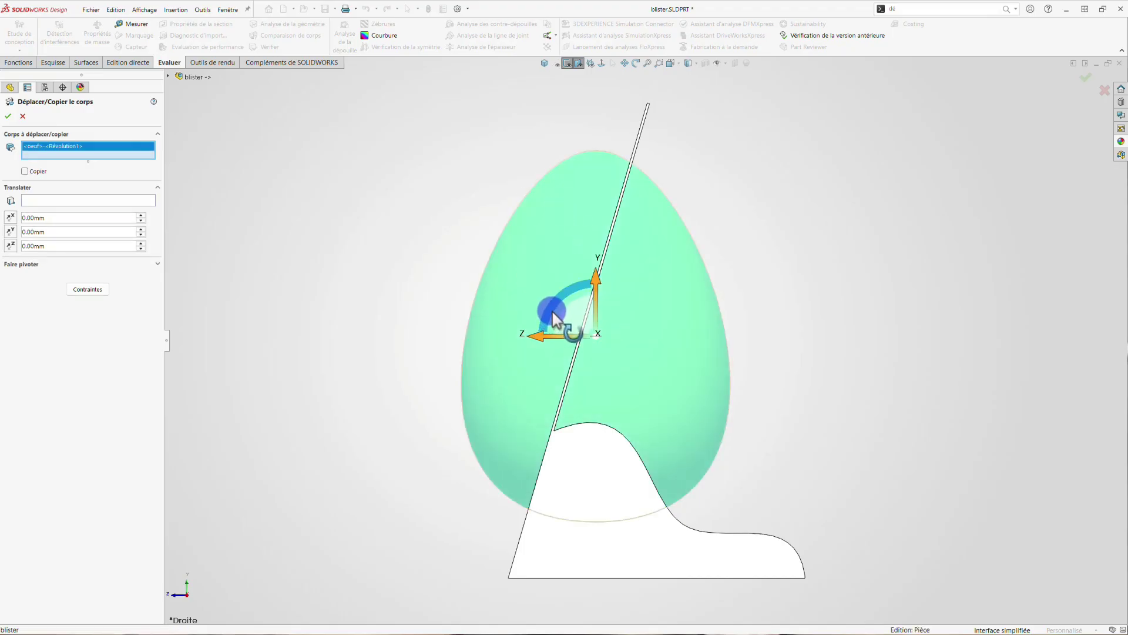
left_click_drag(553, 319, 557, 304)
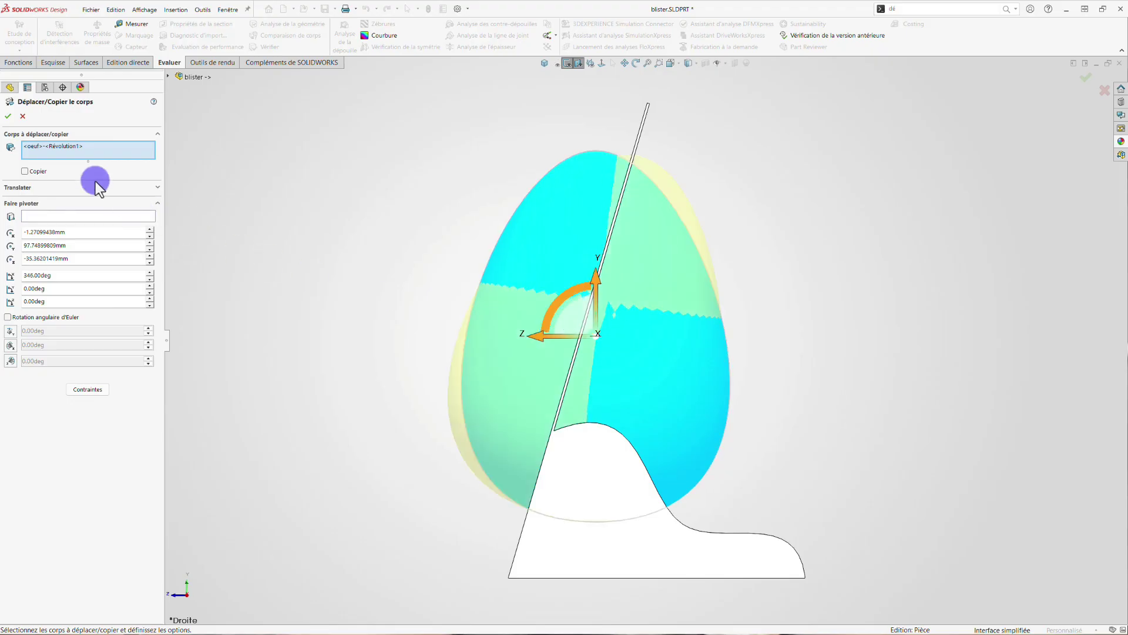
left_click(8, 117)
Start an Embouti feature with the blister body as target and the egg as tool shape, using the option to remove selections.
middle_click_drag(360, 206, 857, 215)
middle_click_drag(922, 239, 700, 209)
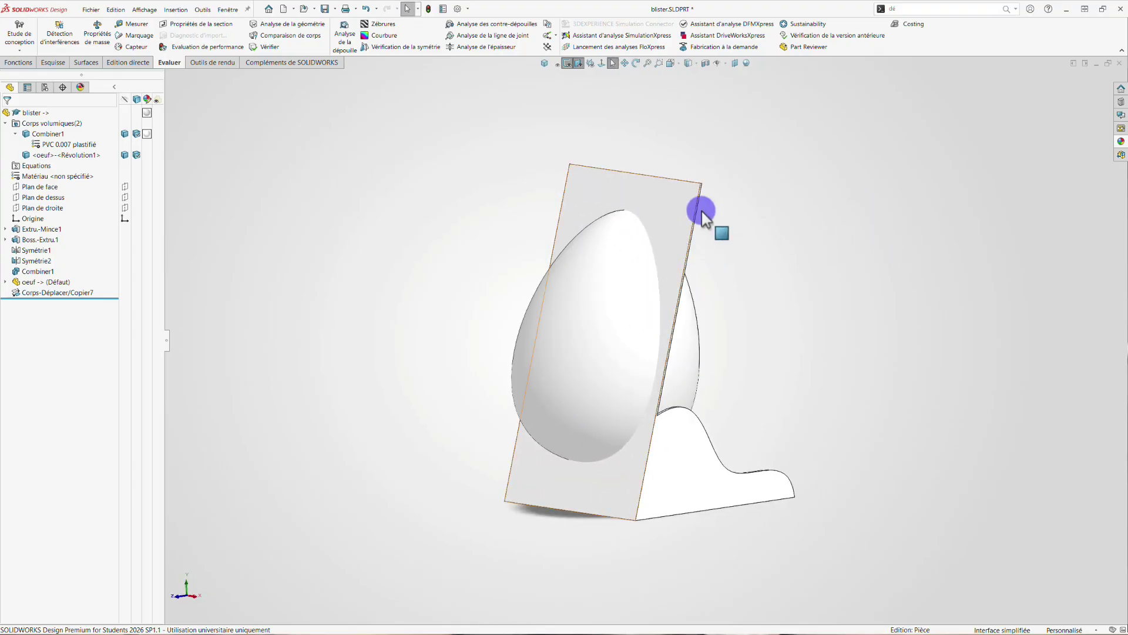
left_click(907, 9)
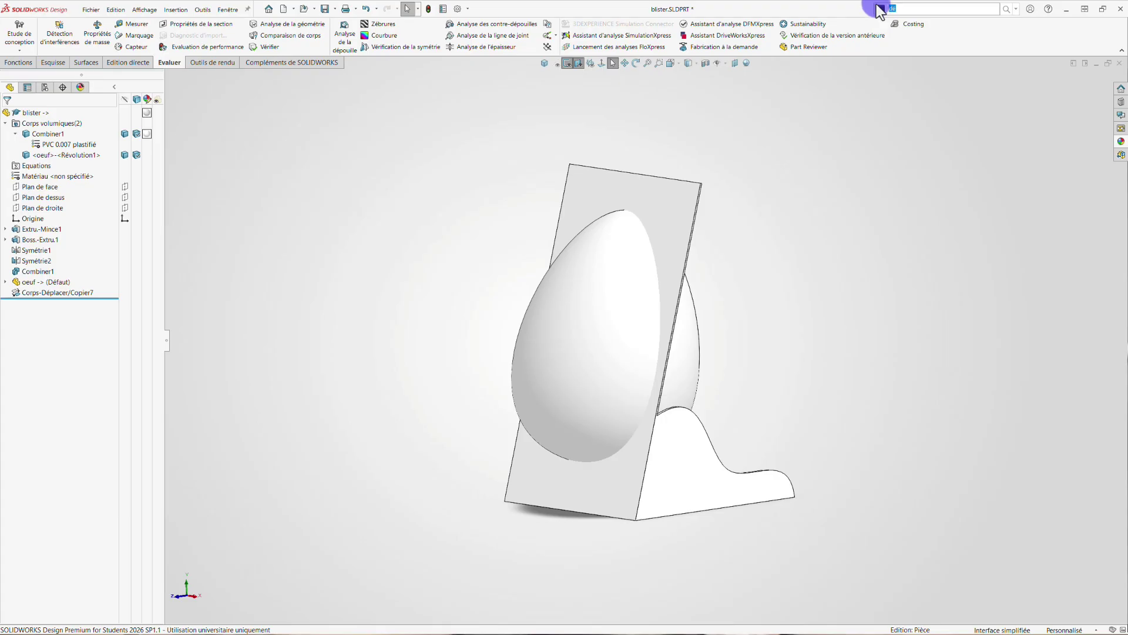
type("em")
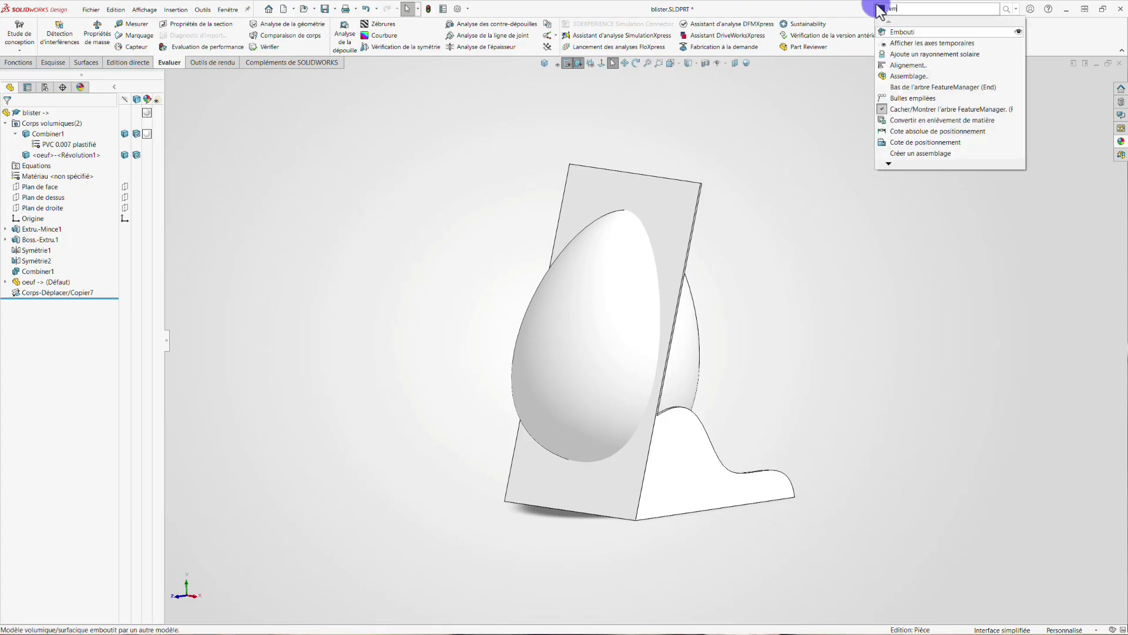
left_click(910, 32)
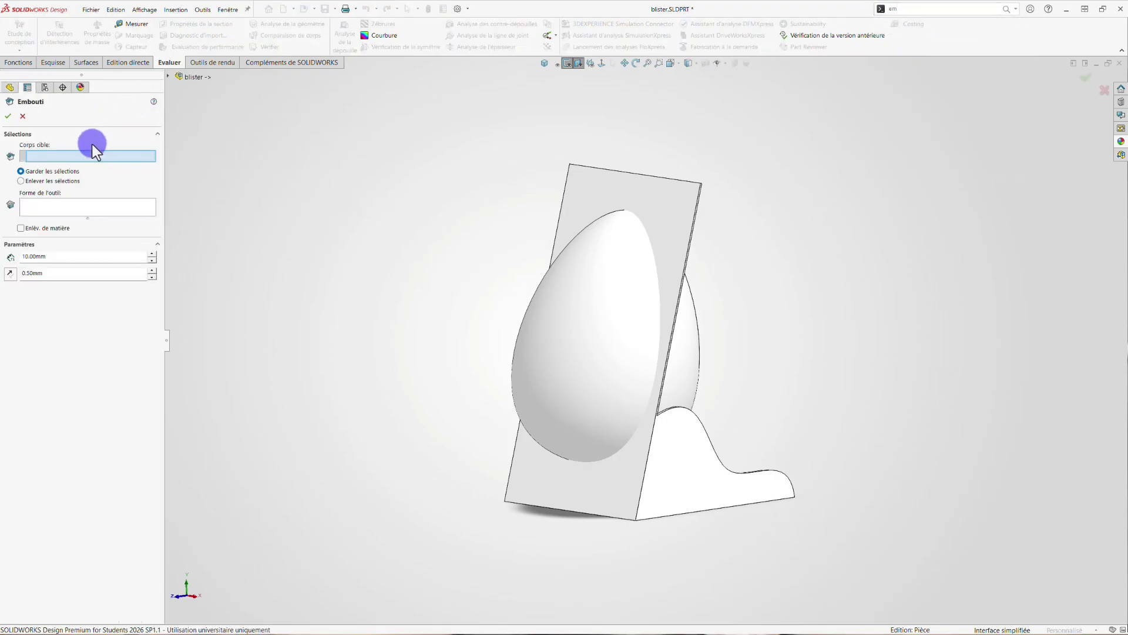
left_click(594, 184)
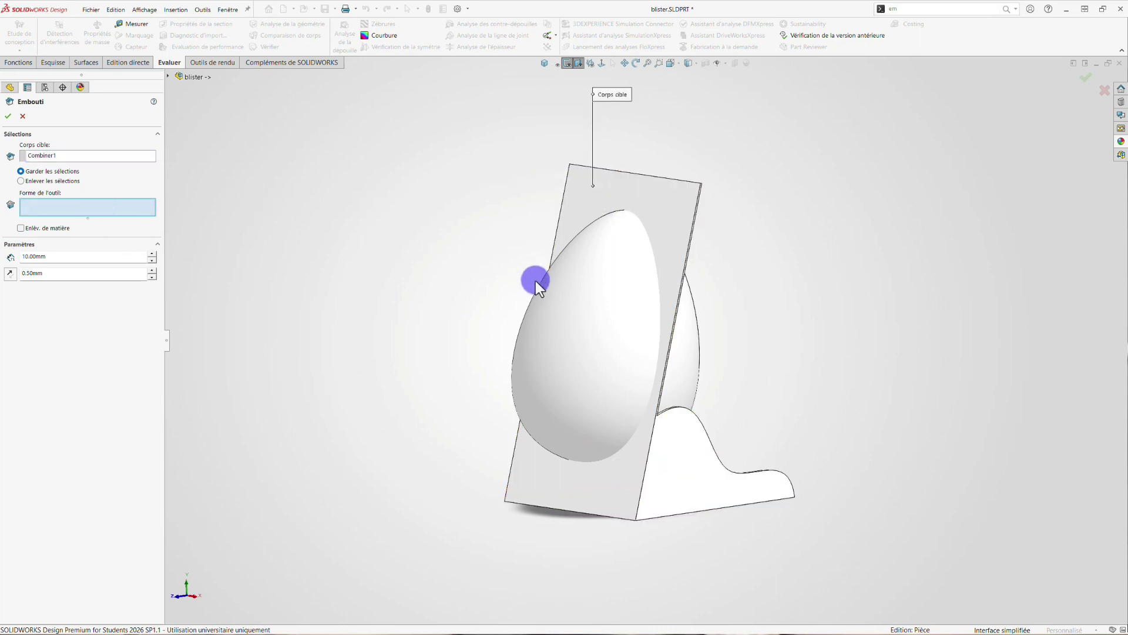
left_click(583, 285)
middle_click_drag(426, 208, 403, 194)
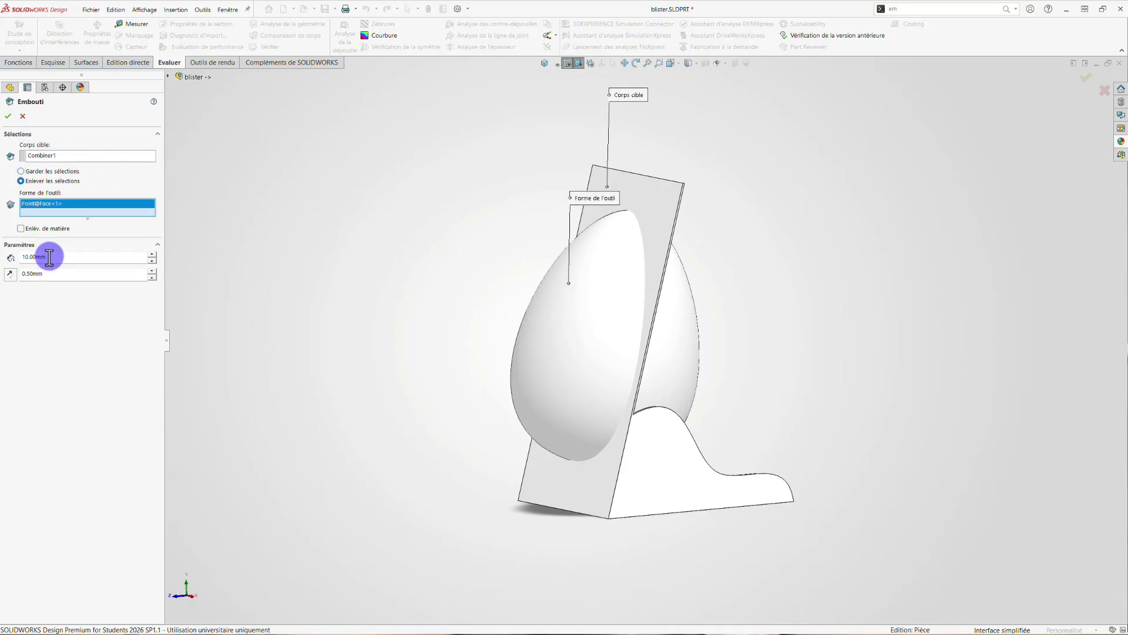
Set the indent thickness to 2 mm and examine the preview around the egg's tip.
left_click_drag(46, 257, 20, 257)
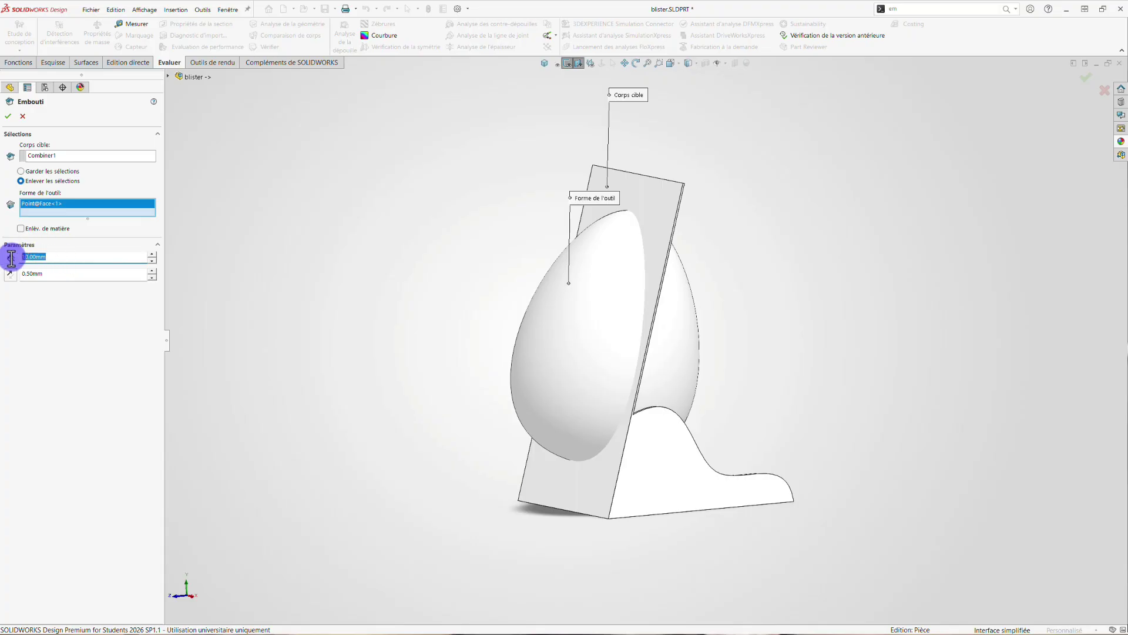
scroll(681, 189, "down", 3)
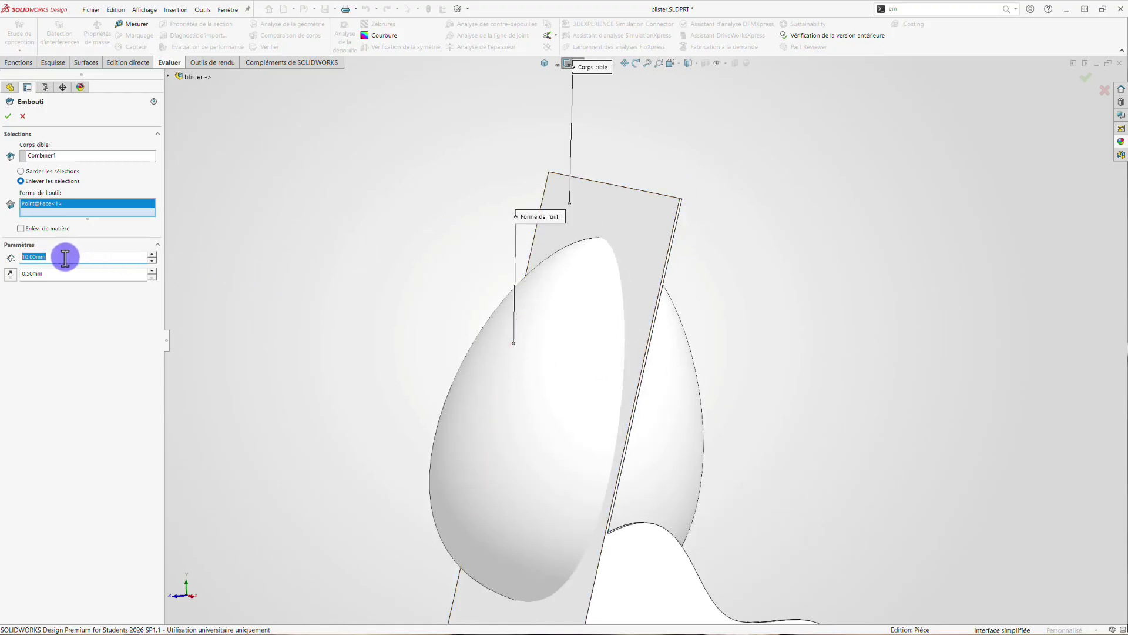
type("2")
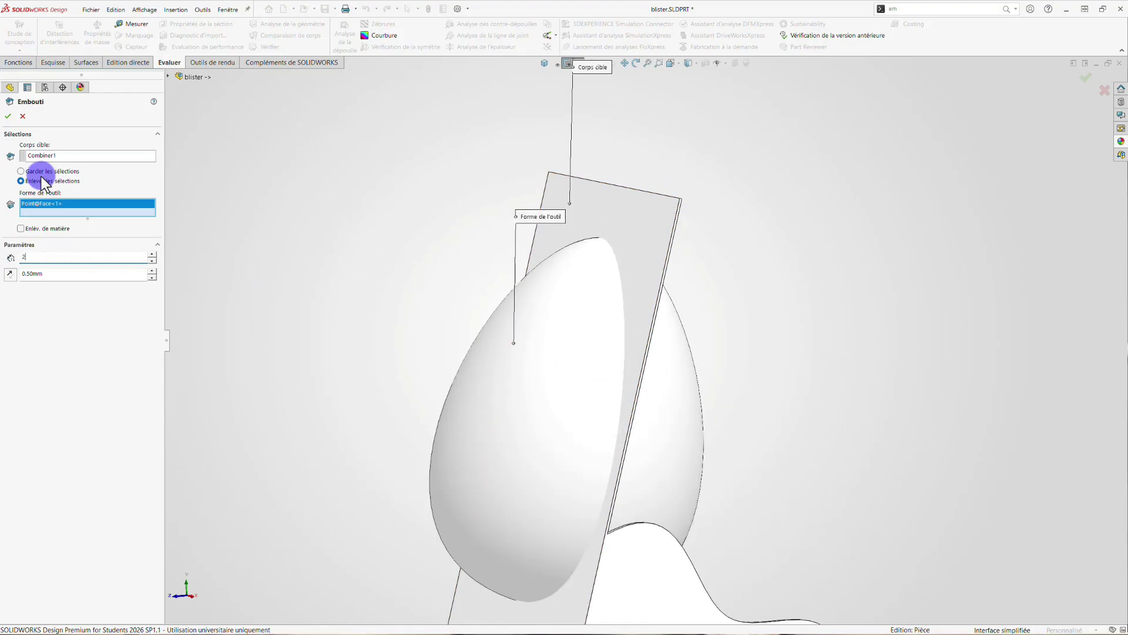
key("Return")
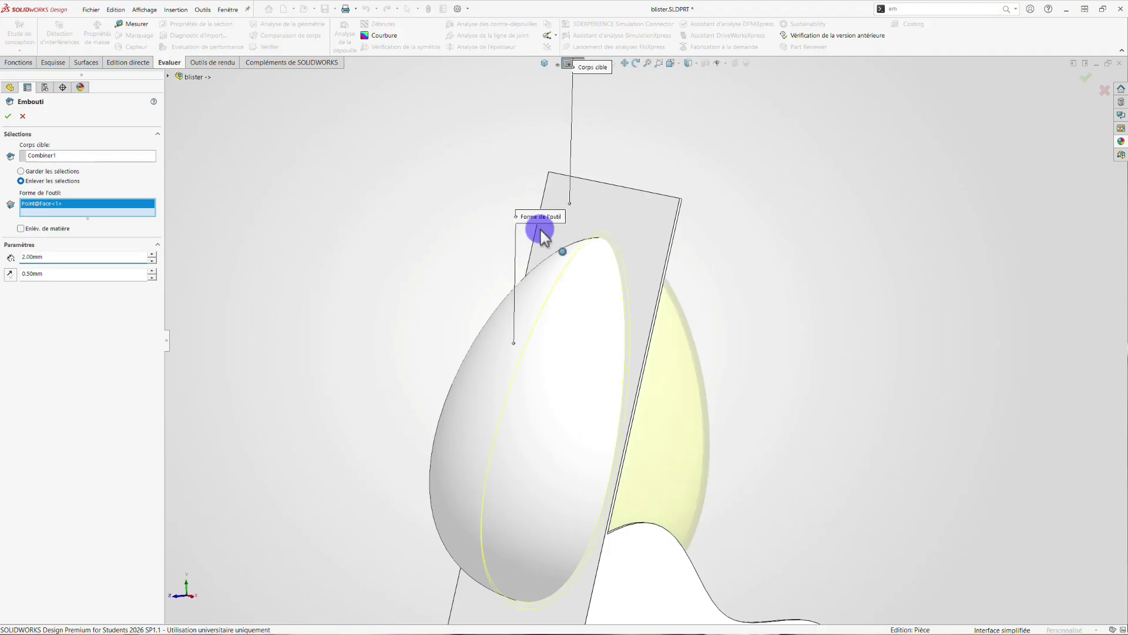
scroll(605, 261, "down", 4)
scroll(605, 261, "down", 2)
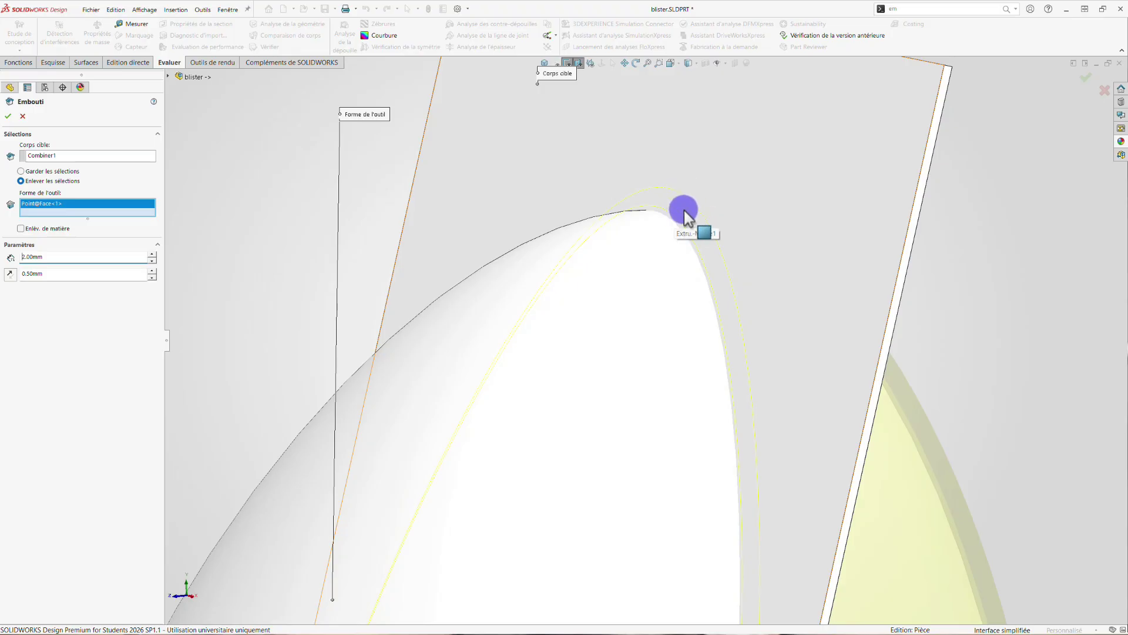
Try an indent thickness of 1 mm, and set it back to 2 mm.
double_click(40, 257)
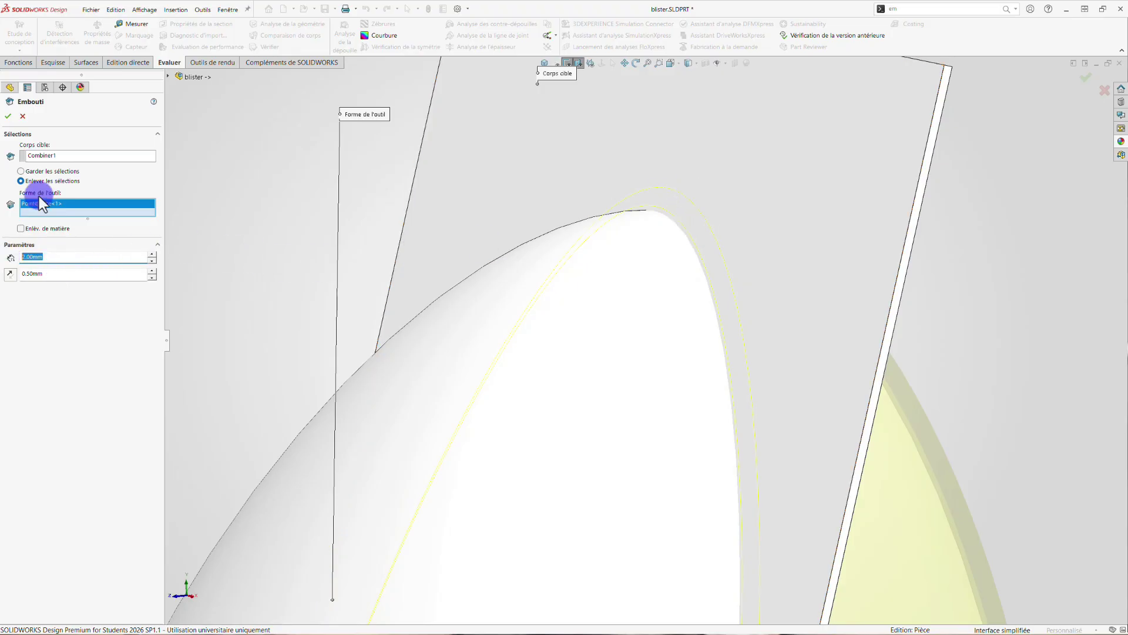
type("1")
key("Return")
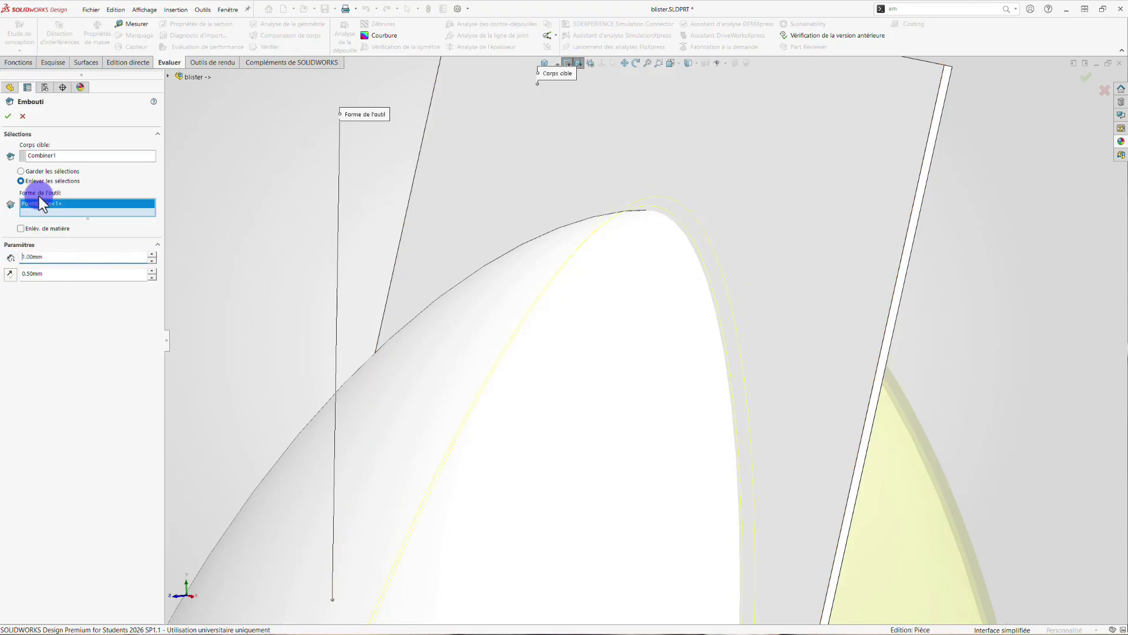
double_click(41, 257)
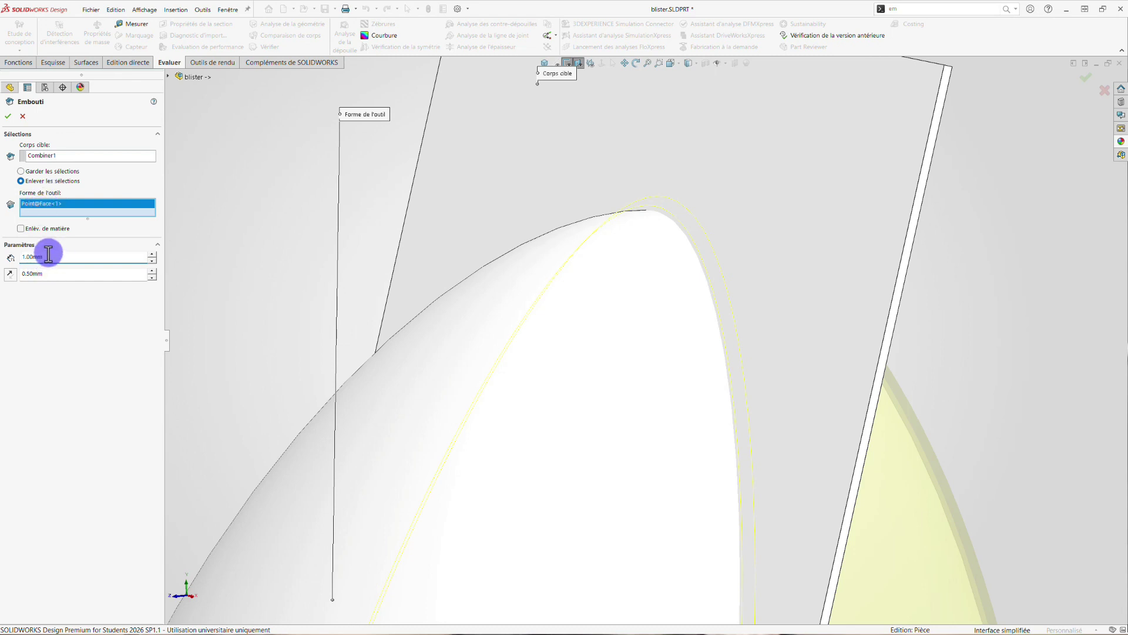
type("2")
key("Return")
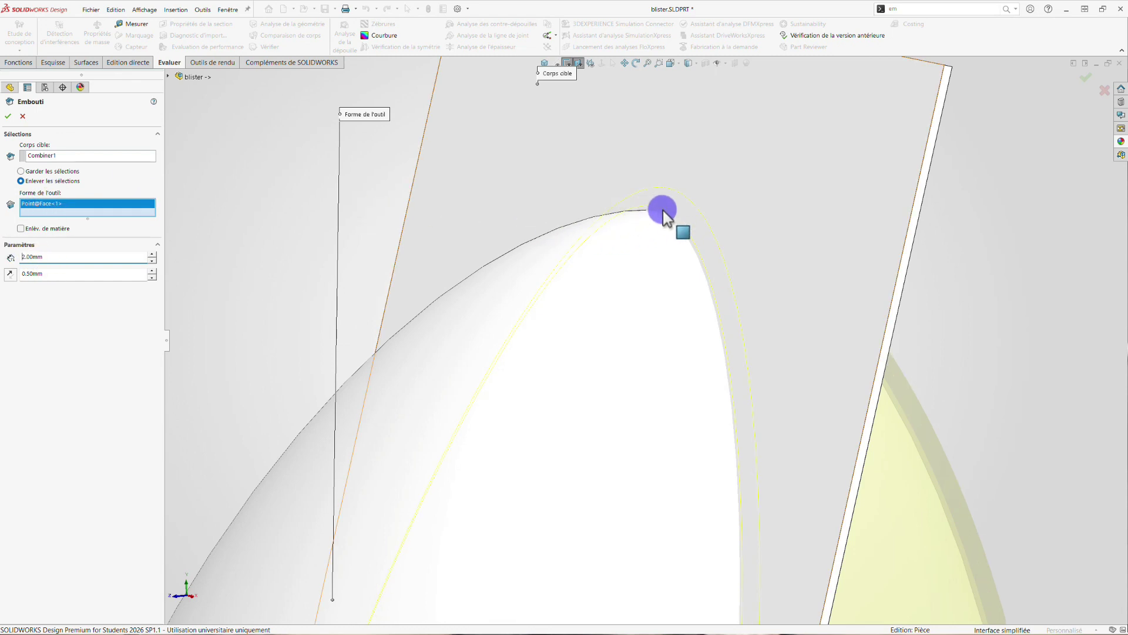
Set the indent's clearance to 0.3 mm and accept the Embouti feature.
double_click(47, 273)
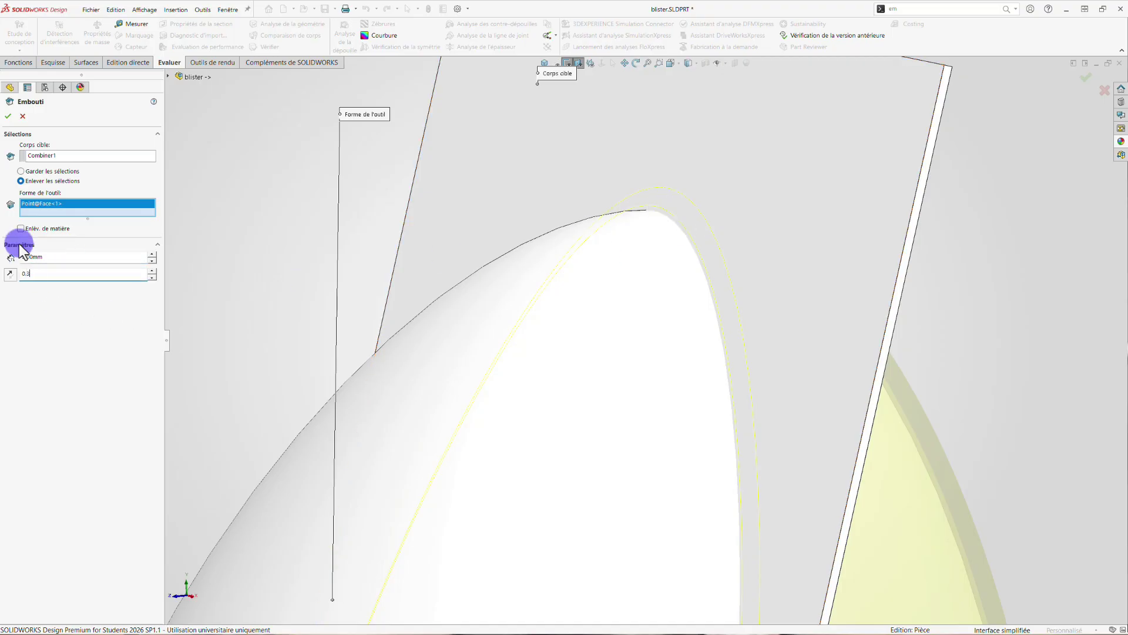
type("0.3")
key("Return")
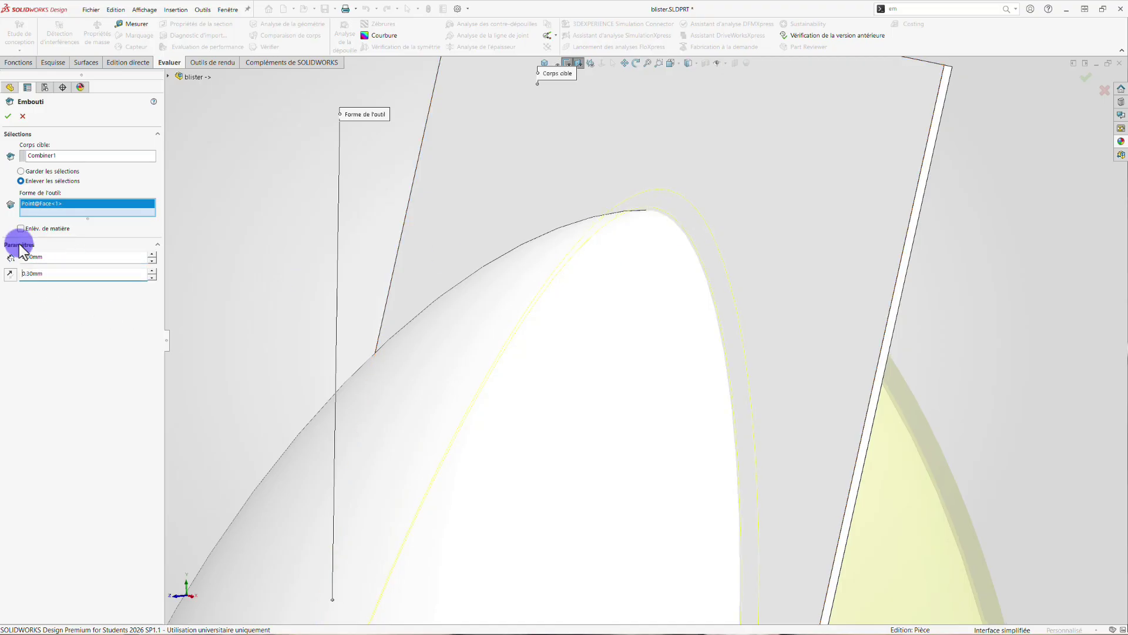
left_click(10, 120)
Hide the egg body to expose the indented cavity in the blister panel.
scroll(329, 176, "up", 5)
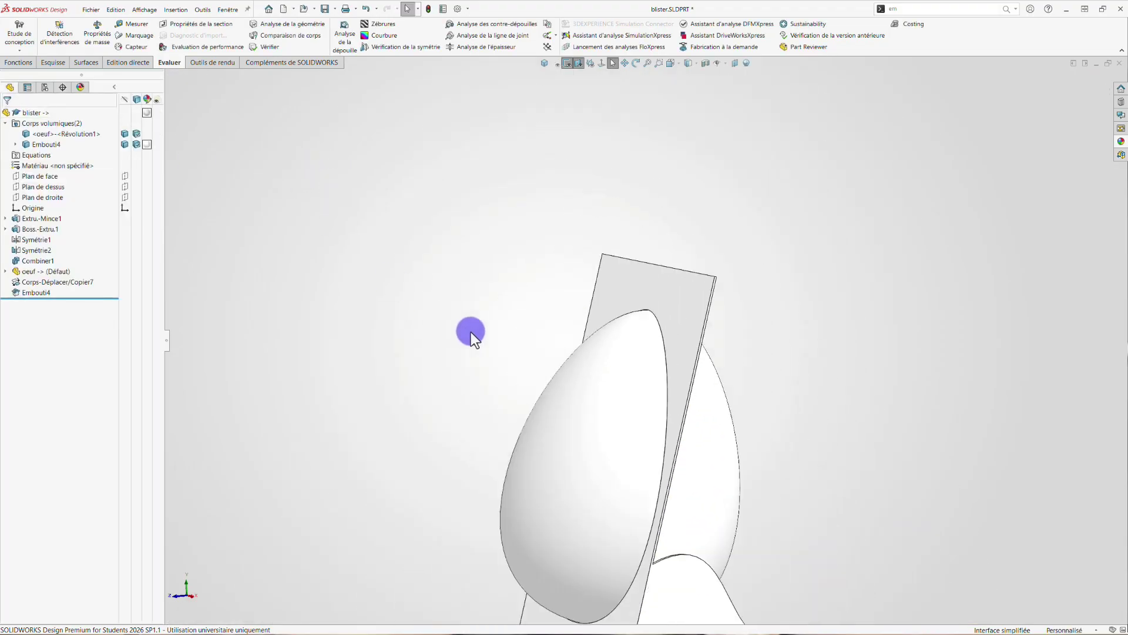
scroll(806, 462, "up", 3)
scroll(794, 456, "down", 3)
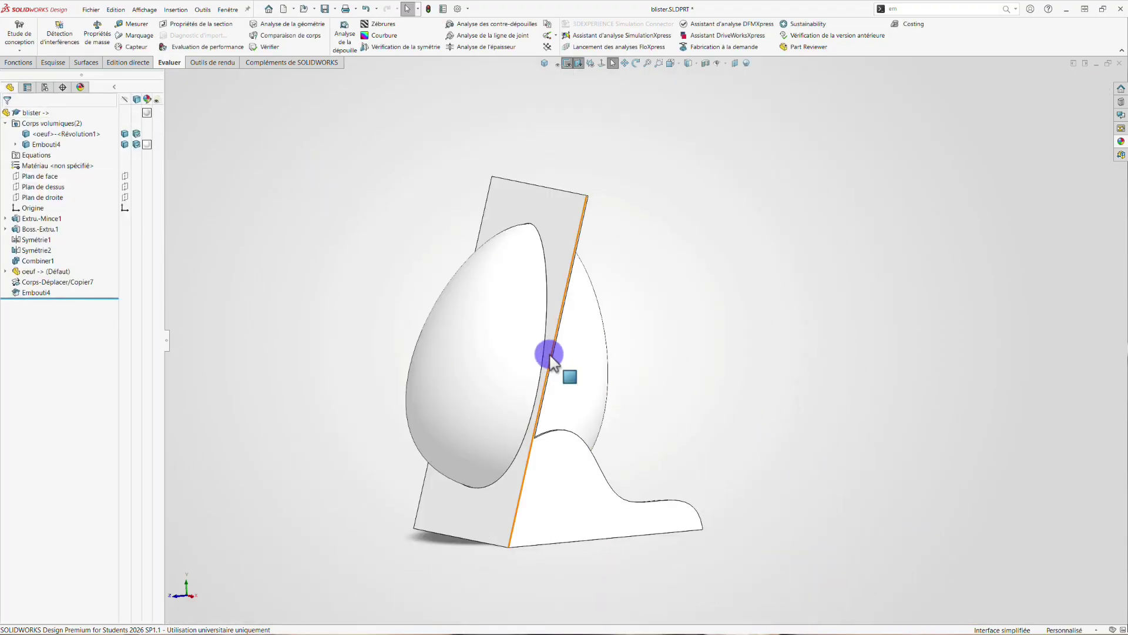
left_click(513, 332)
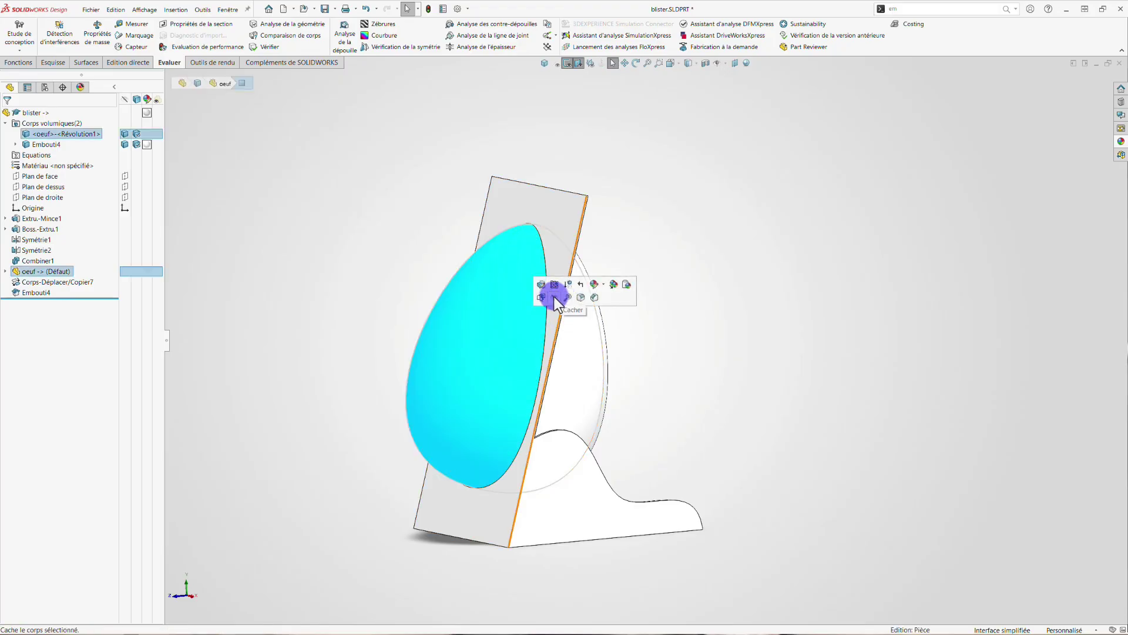
left_click(554, 297)
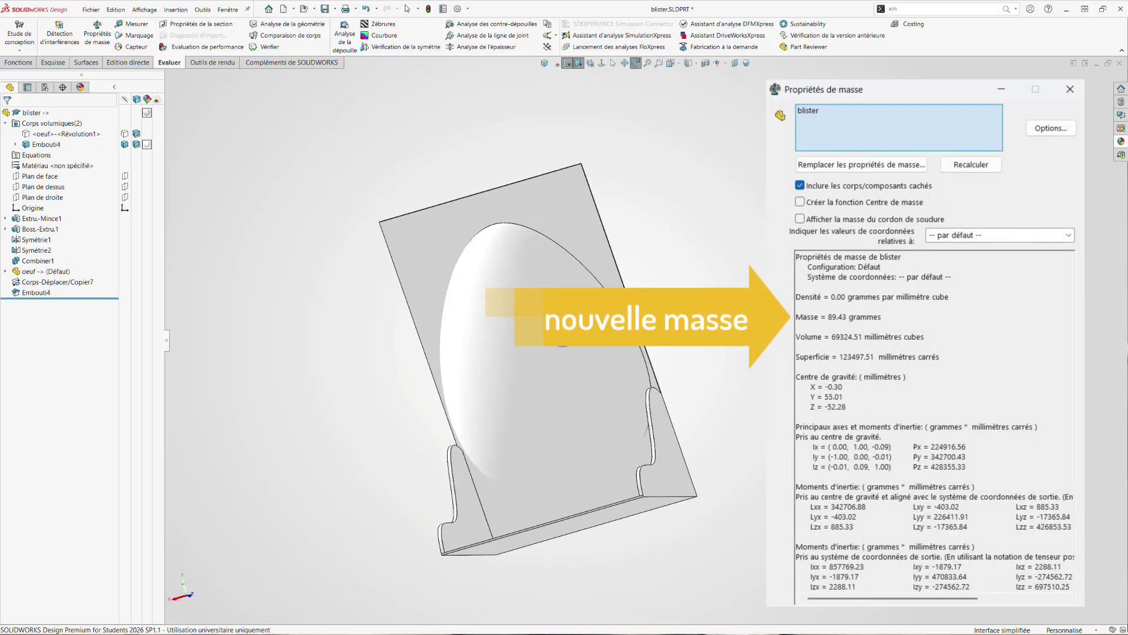
Start a section view of the blister and cut it along Plan de droite.
middle_click_drag(763, 285, 723, 151)
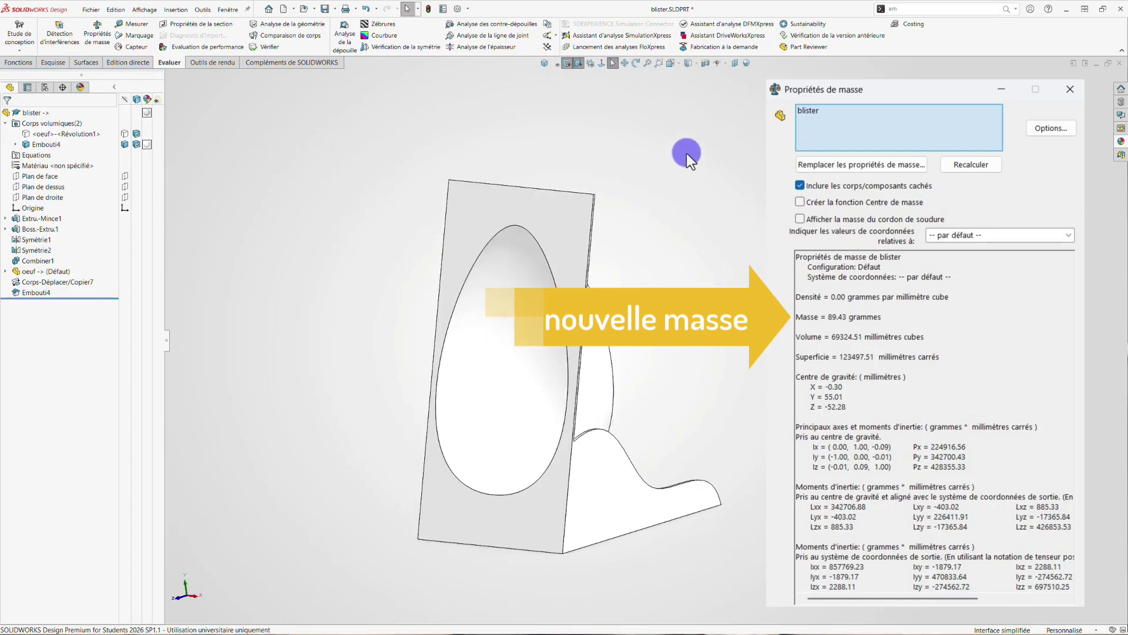
left_click(706, 64)
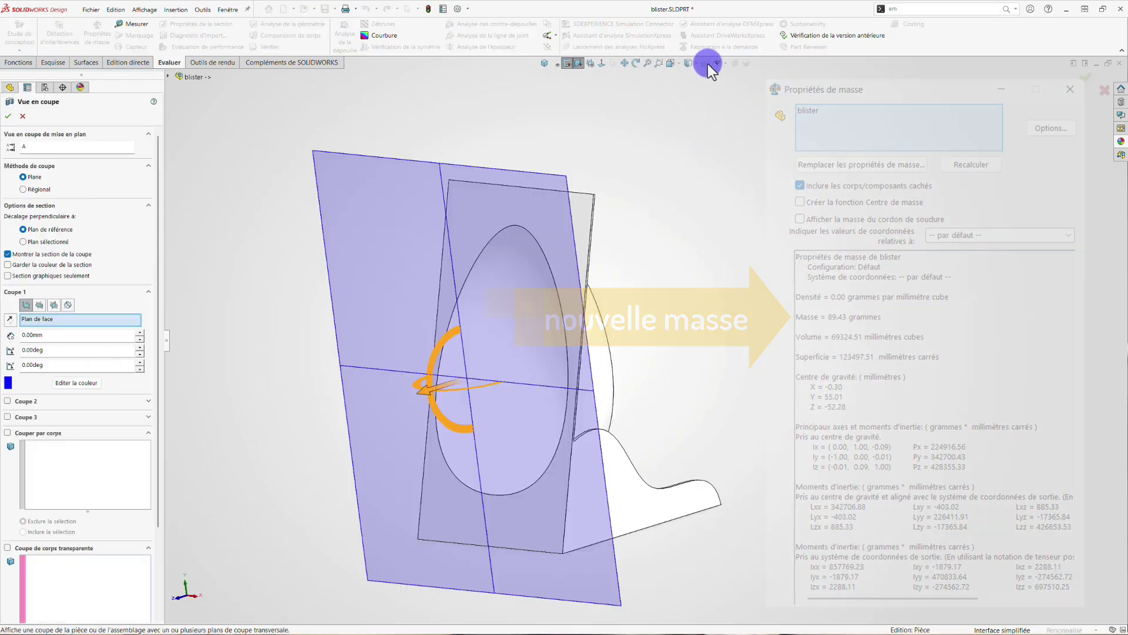
left_click(39, 305)
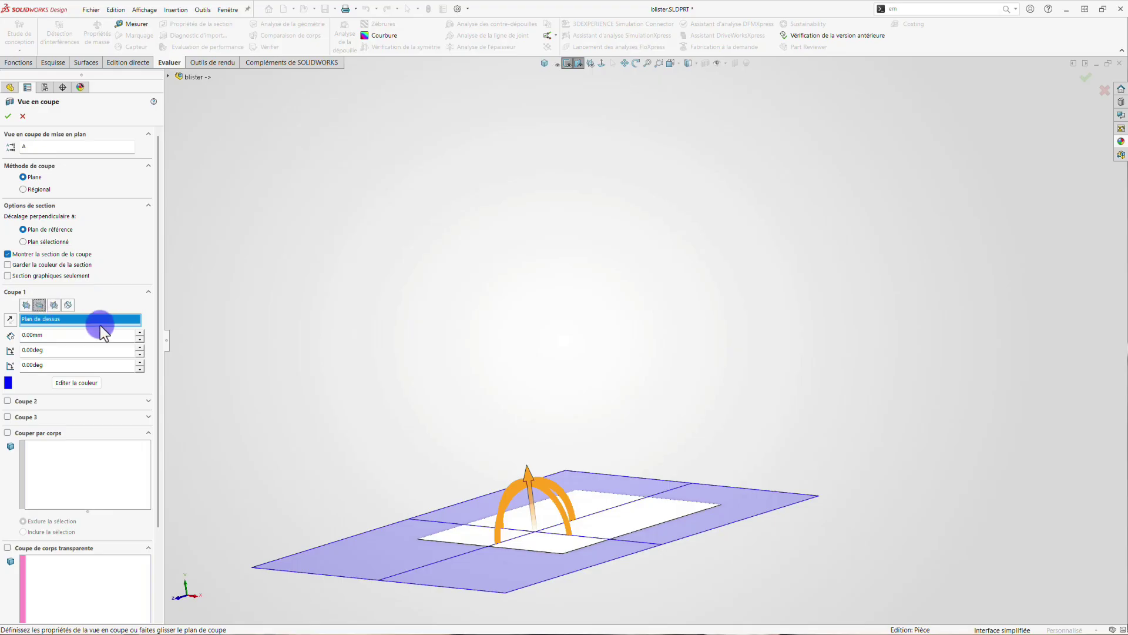
left_click(54, 305)
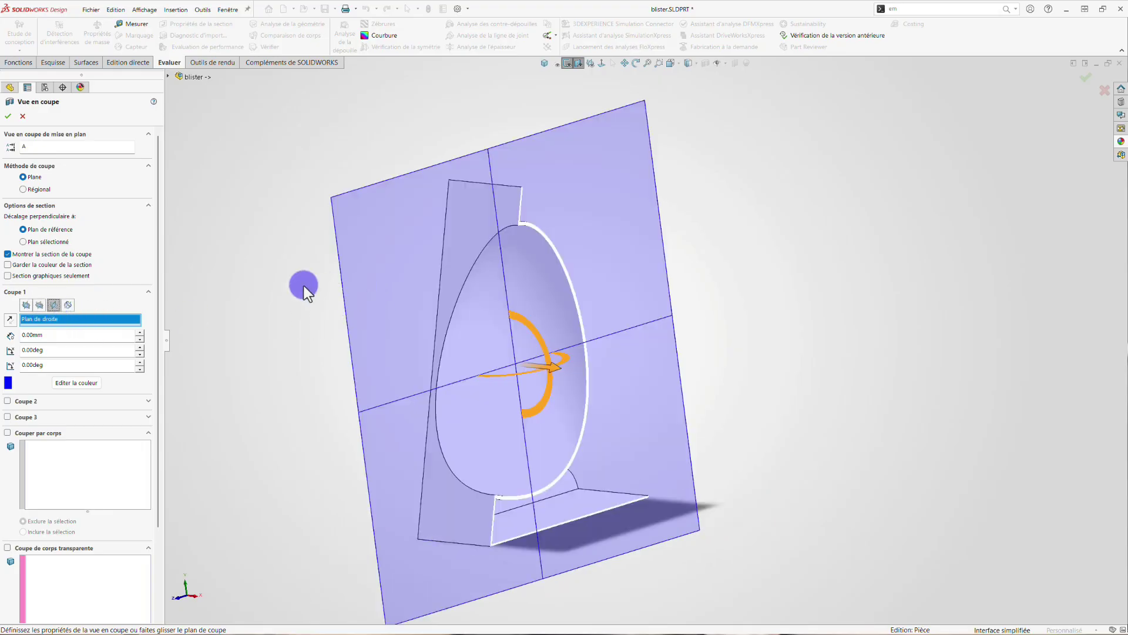
Offset the section plane to 12 mm, examine the cavity's wall thickness, and cancel the section view.
scroll(637, 302, "down", 4)
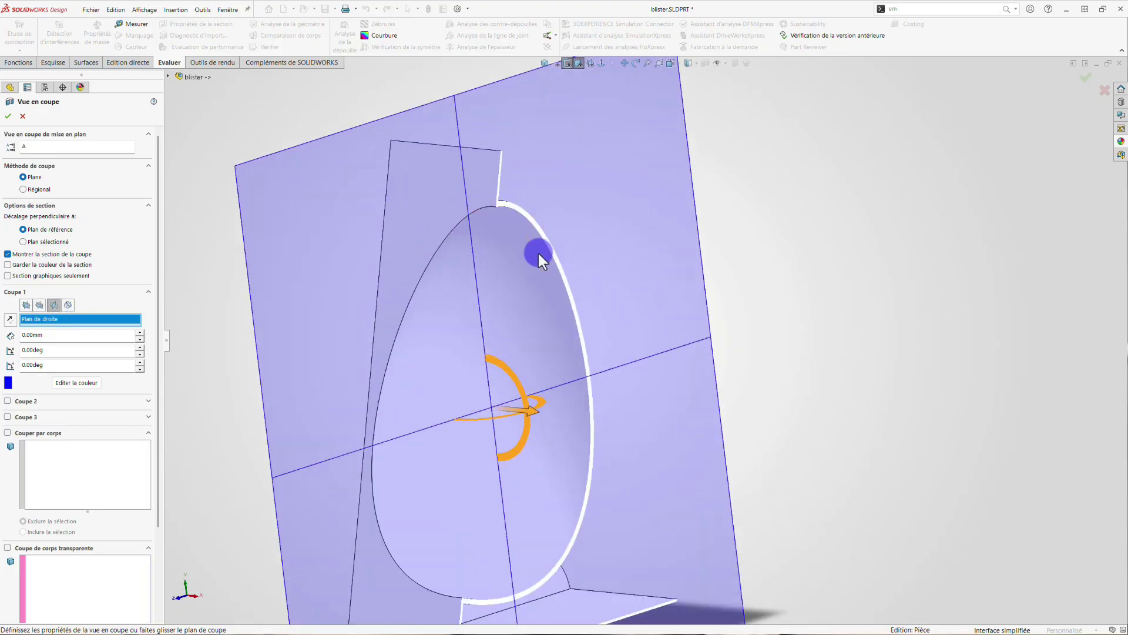
scroll(538, 251, "down", 2)
scroll(511, 241, "up", 1)
scroll(492, 410, "down", 3)
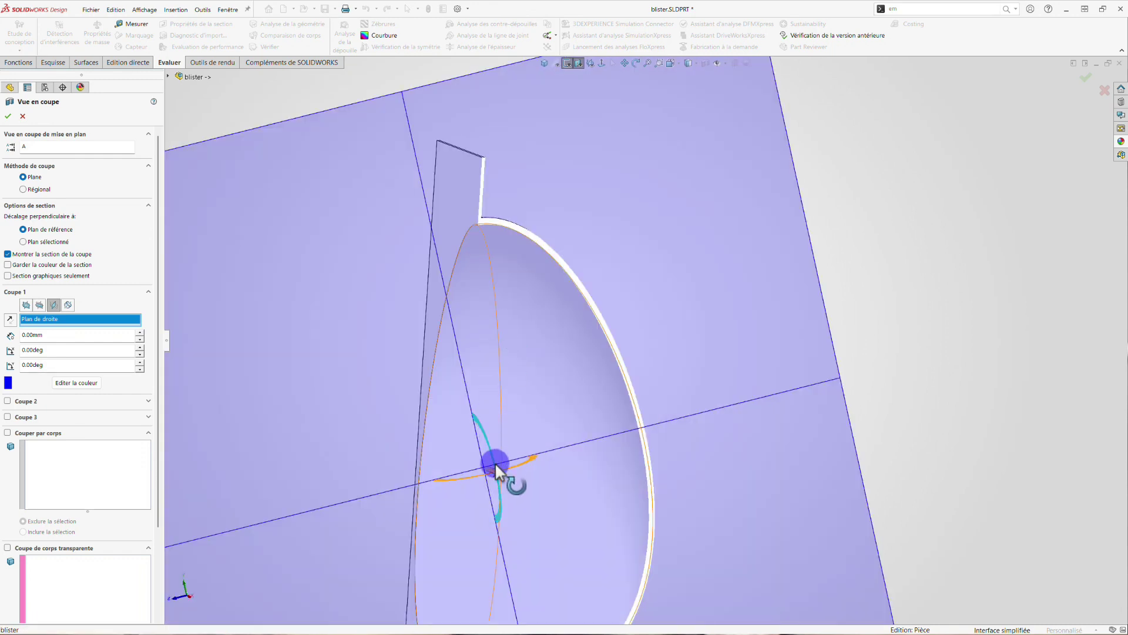
mouse_move(496, 469)
left_mouse_down()
mouse_move(513, 477)
mouse_move(503, 464)
left_mouse_up()
scroll(506, 217, "down", 3)
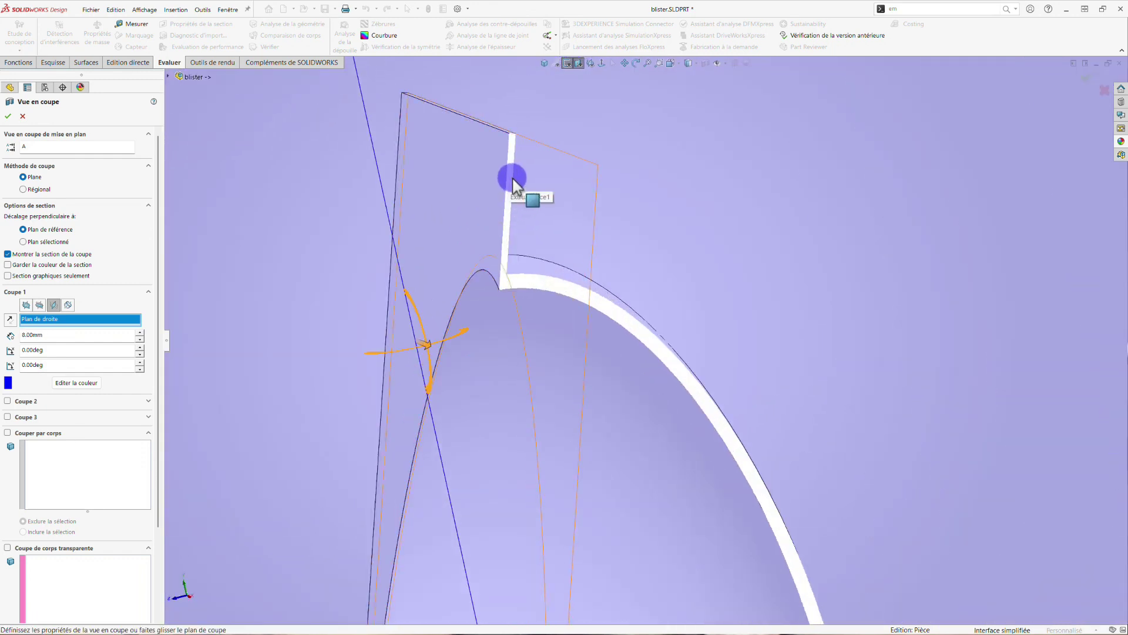
left_click_drag(512, 176, 507, 165)
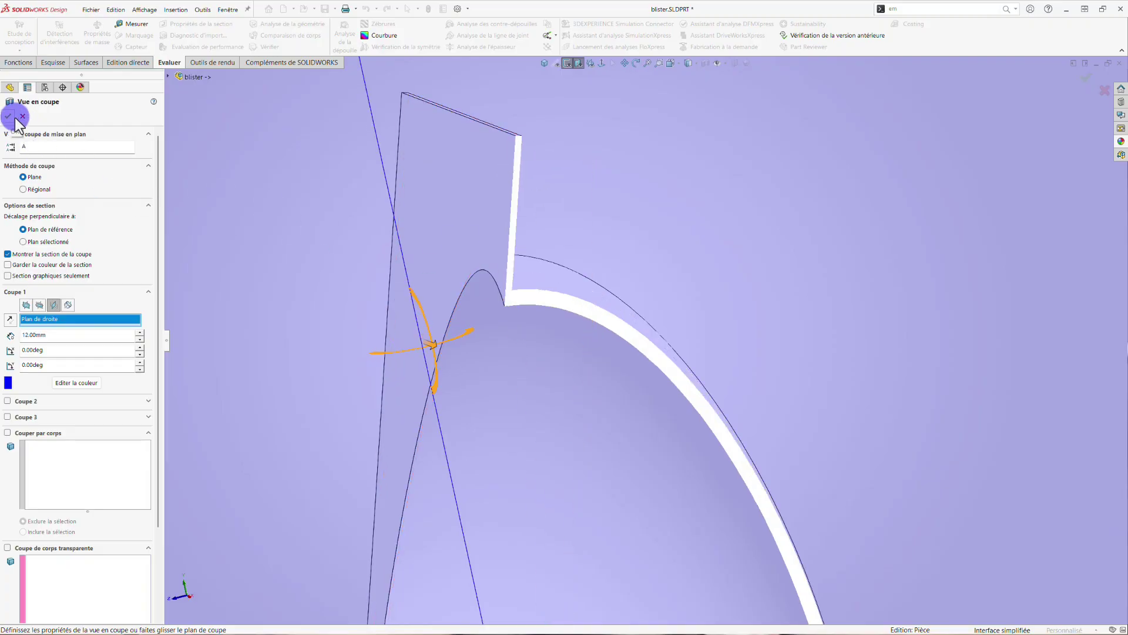
left_click(23, 116)
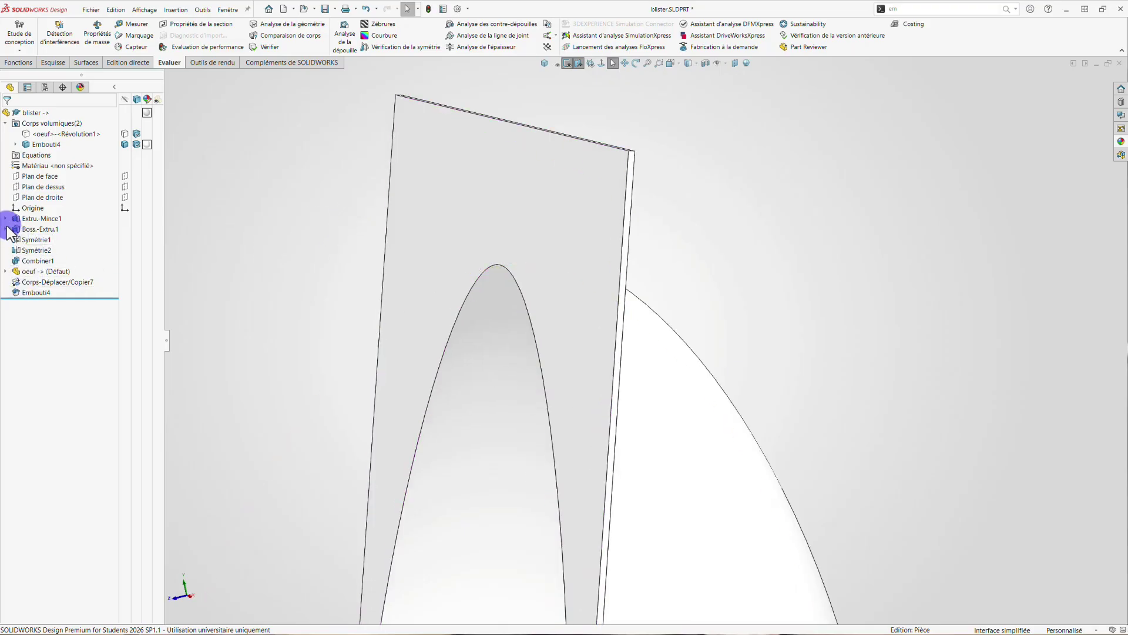
Edit the Embouti4 feature to set its thickness to 1 mm and accept the change.
left_click(19, 293)
left_click(21, 266)
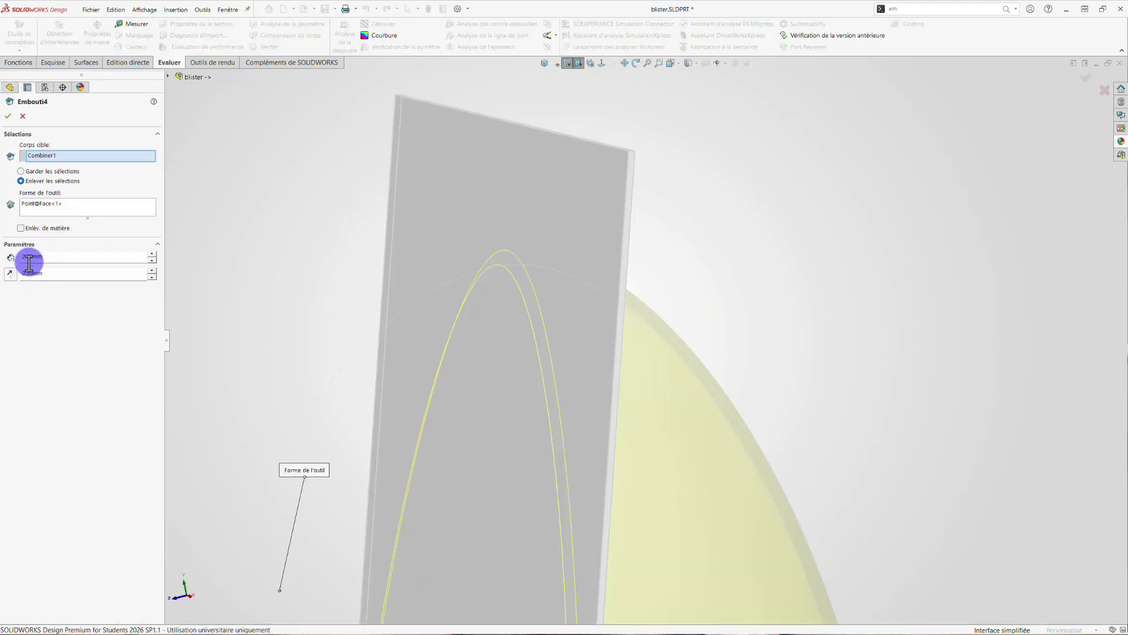
left_click_drag(43, 256, 12, 256)
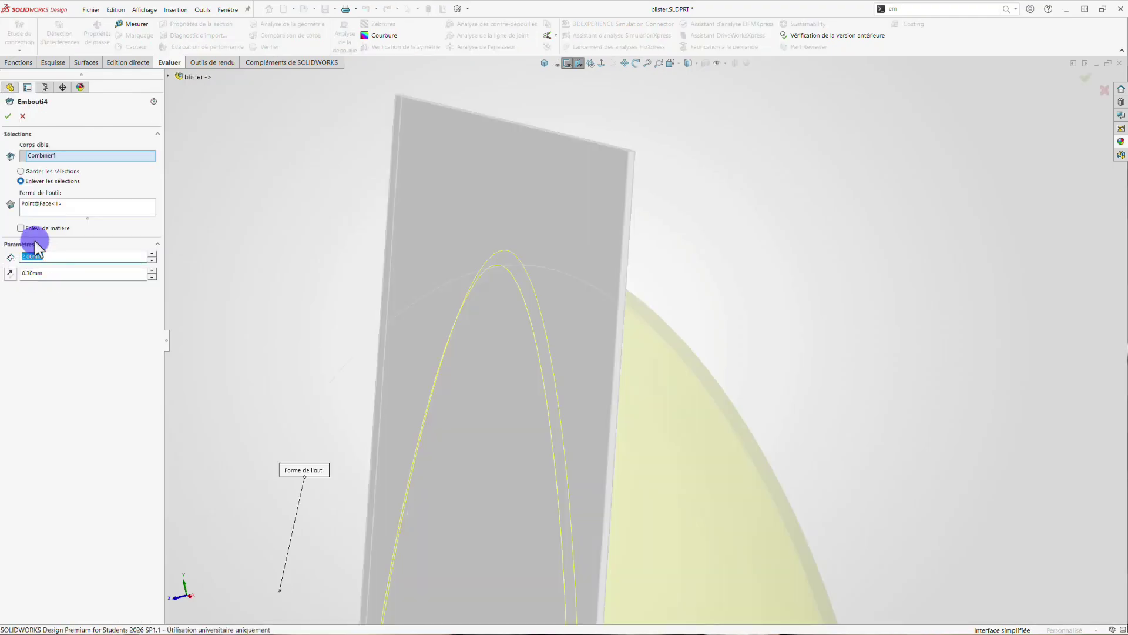
key("Return")
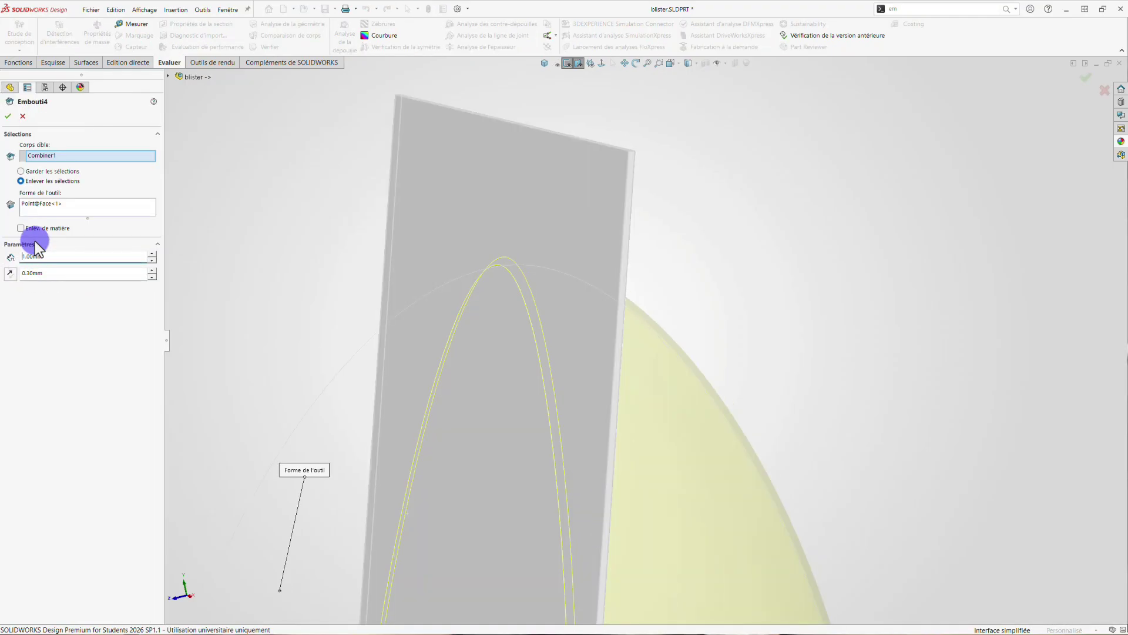
left_click(9, 117)
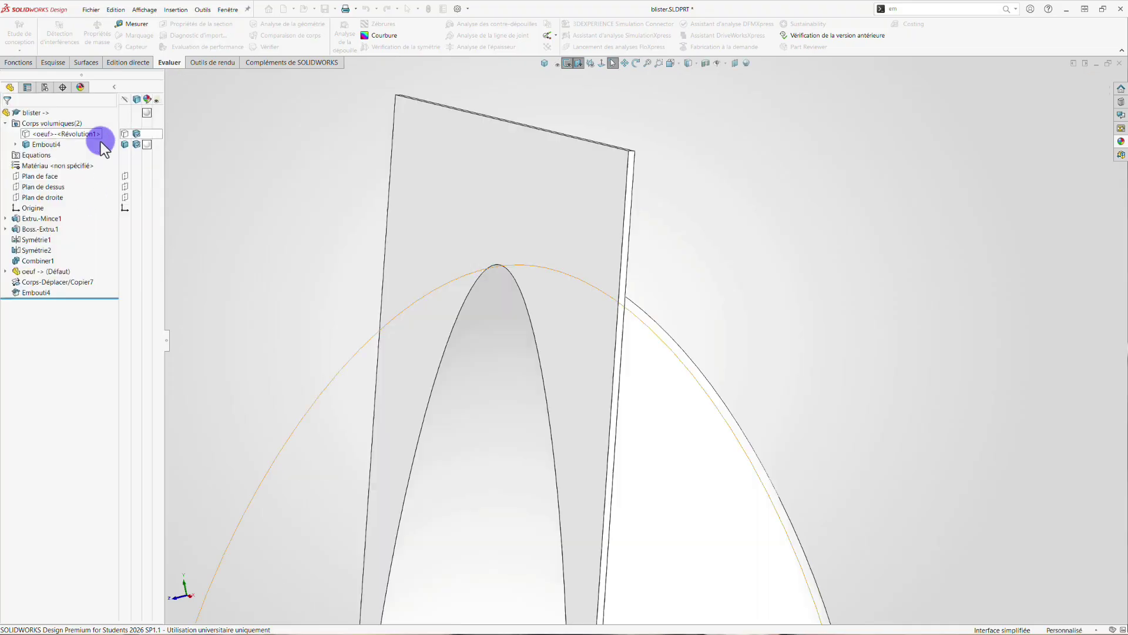
Open the recent document oeuf.SLDPRT.
middle_click_drag(665, 231, 811, 331)
scroll(811, 317, "up", 3)
scroll(811, 328, "up", 2)
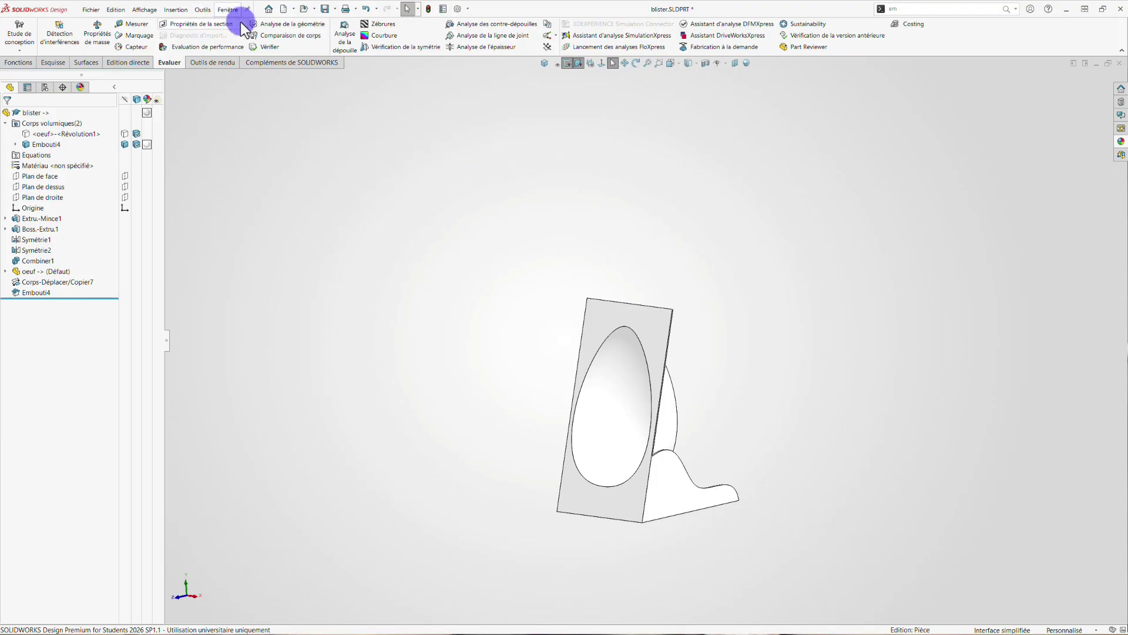
left_click(313, 9)
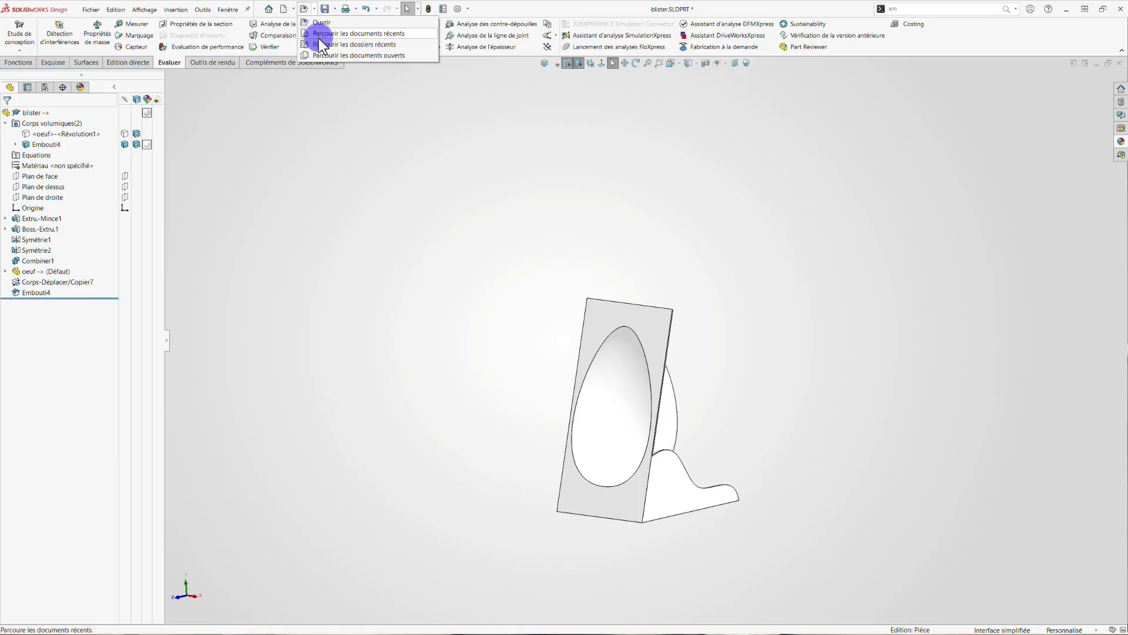
left_click(322, 33)
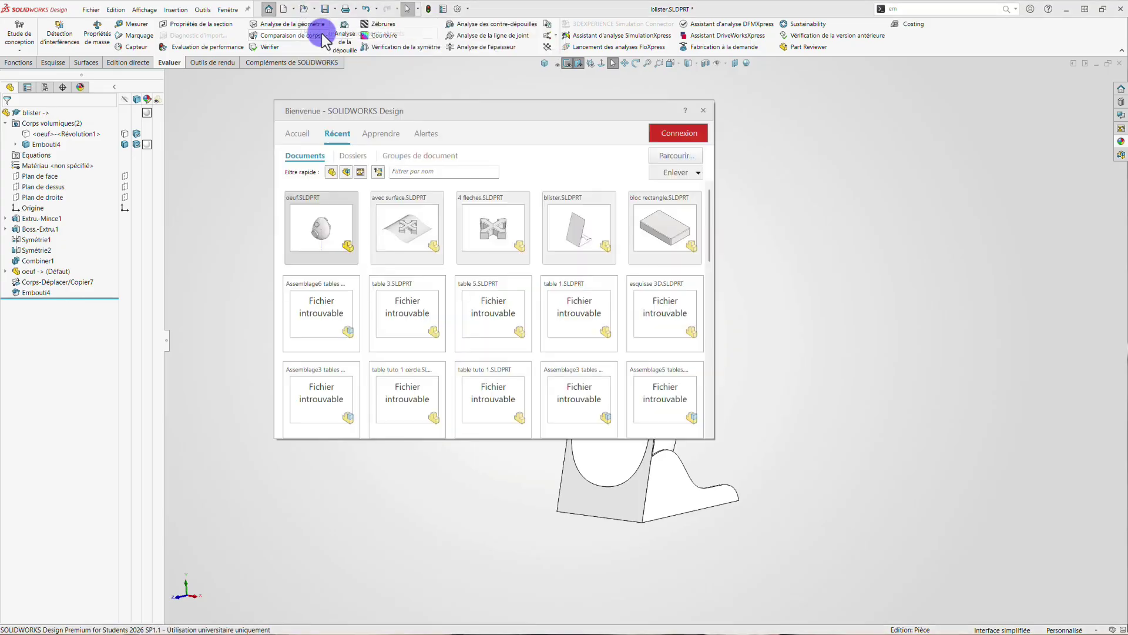
left_click(321, 227)
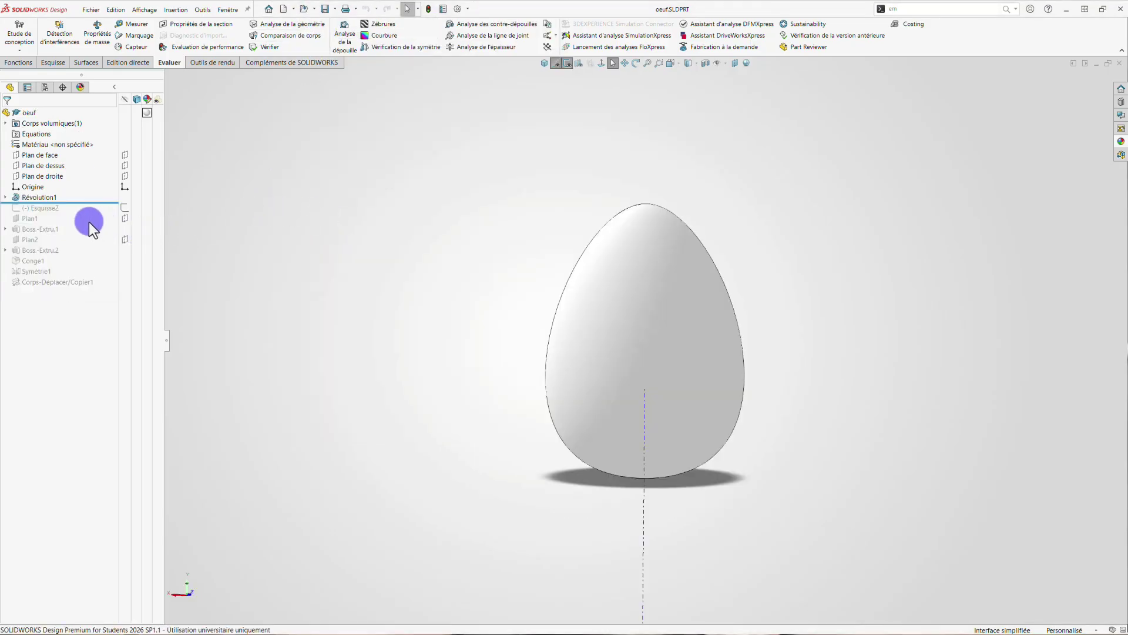
Roll the egg part's feature history forward to the end to restore its round bosses.
left_click_drag(100, 203, 101, 201)
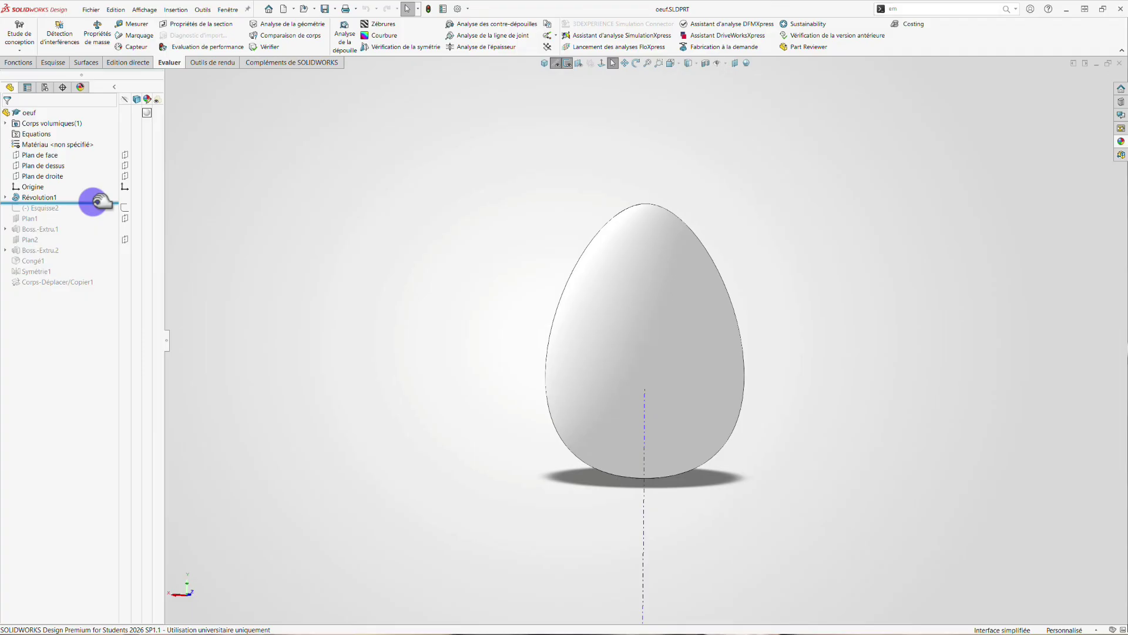
right_click(98, 203)
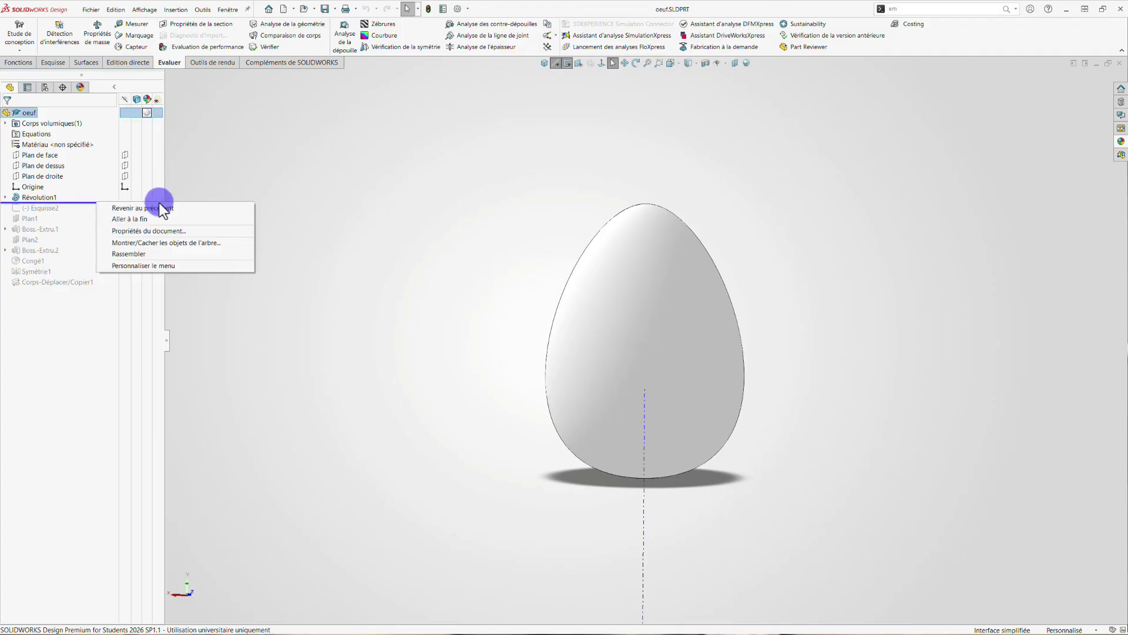
left_click(150, 218)
middle_click_drag(302, 217, 256, 179)
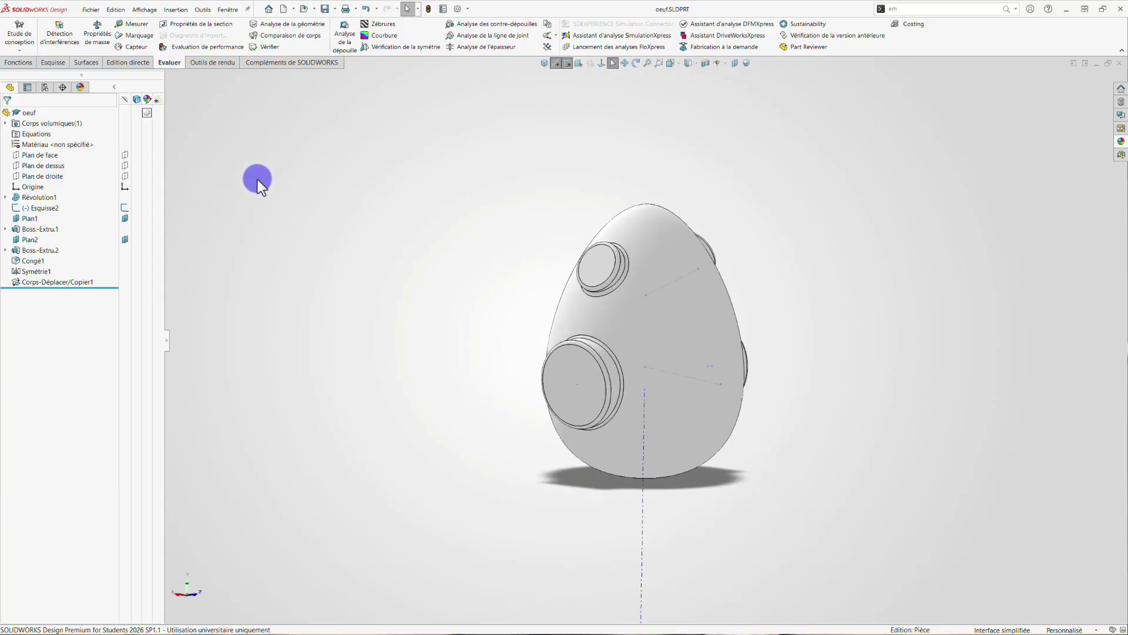
Switch back to blister.SLDPRT and rebuild it so the cavity follows the modified egg.
left_click(227, 10)
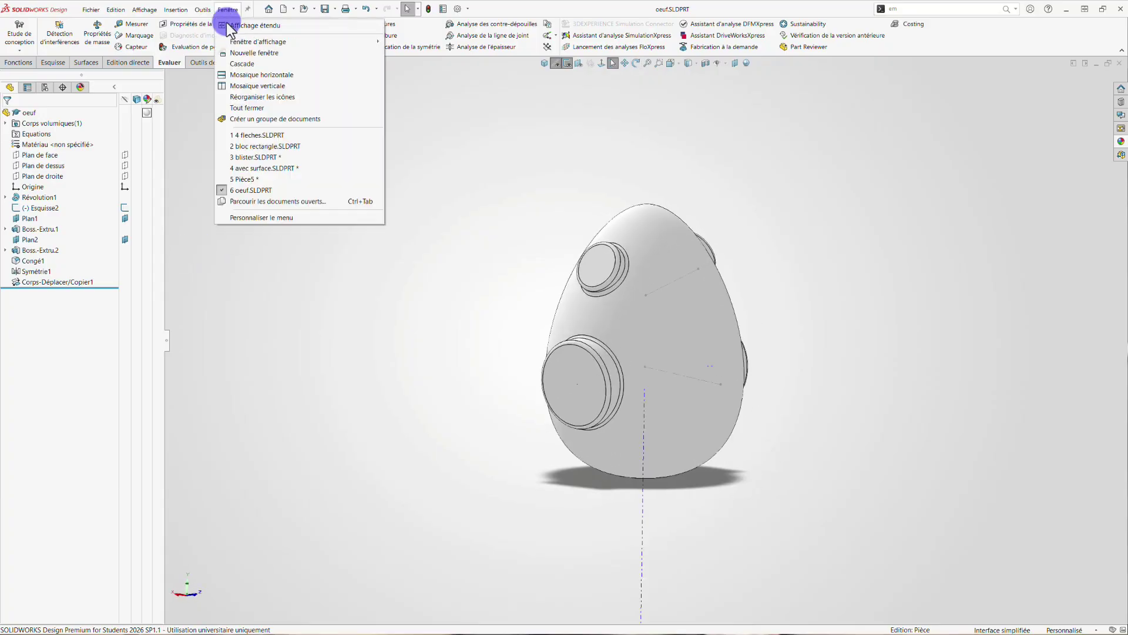
left_click(256, 159)
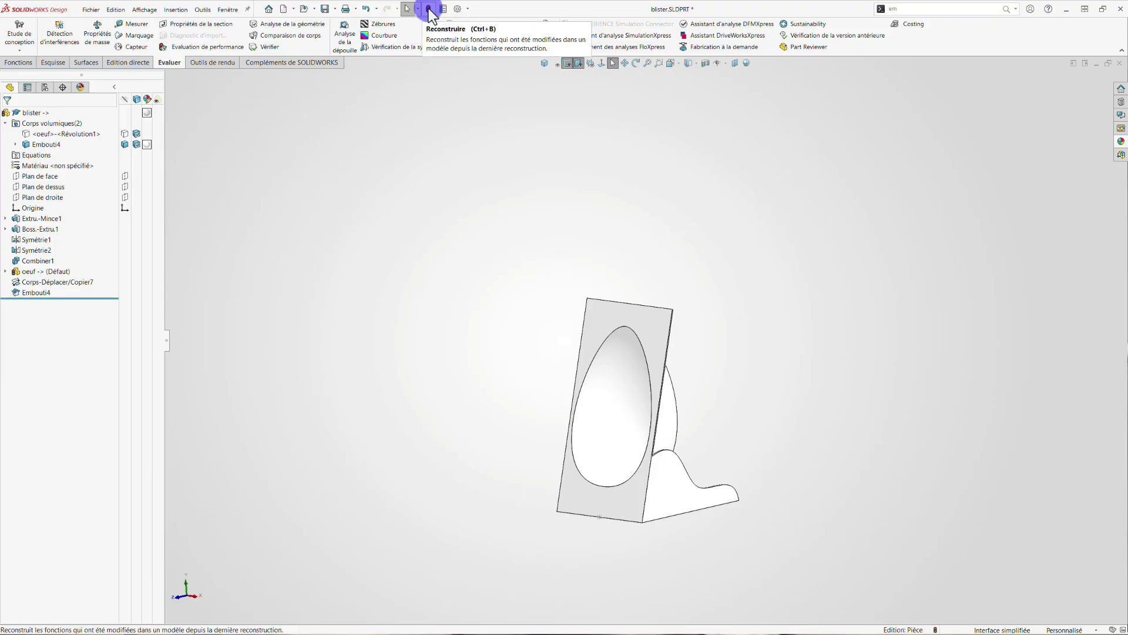
left_click(429, 9)
middle_click_drag(348, 264, 3, 340)
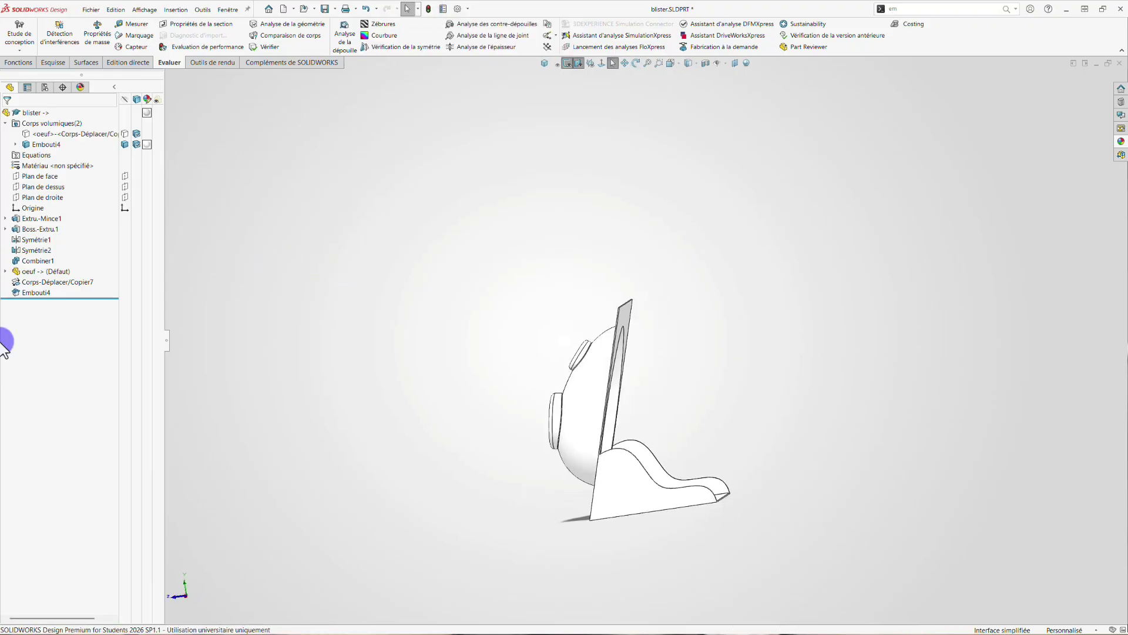
Edit the Embouti4 feature to use the Garder les sélections option and accept it.
left_click(16, 292)
left_click(25, 278)
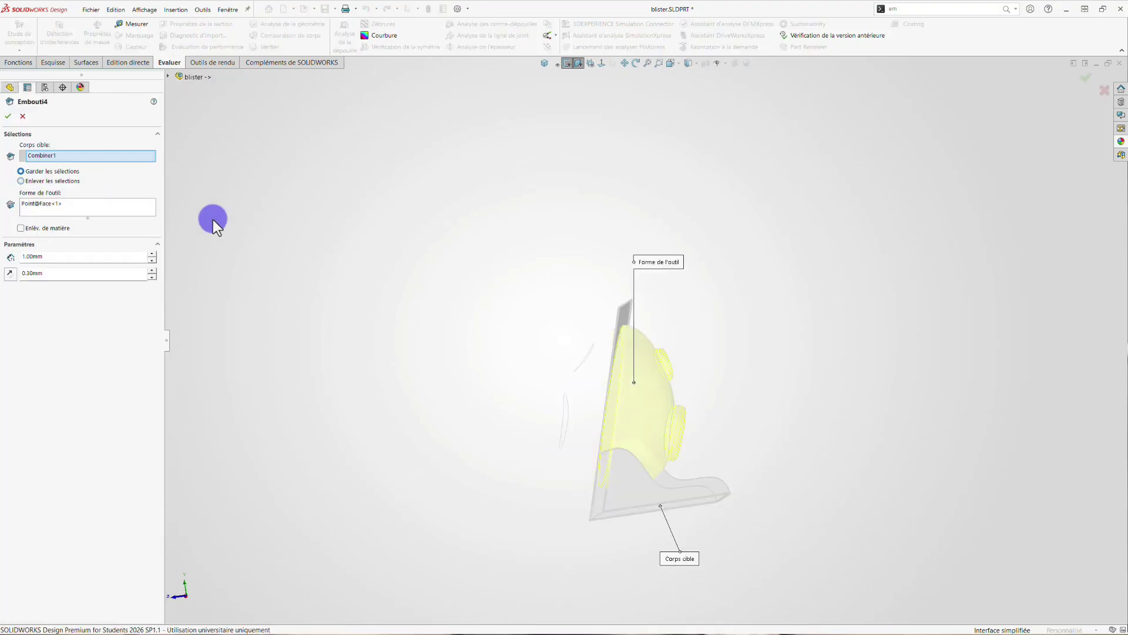
middle_click_drag(214, 222, 482, 237)
left_click(9, 116)
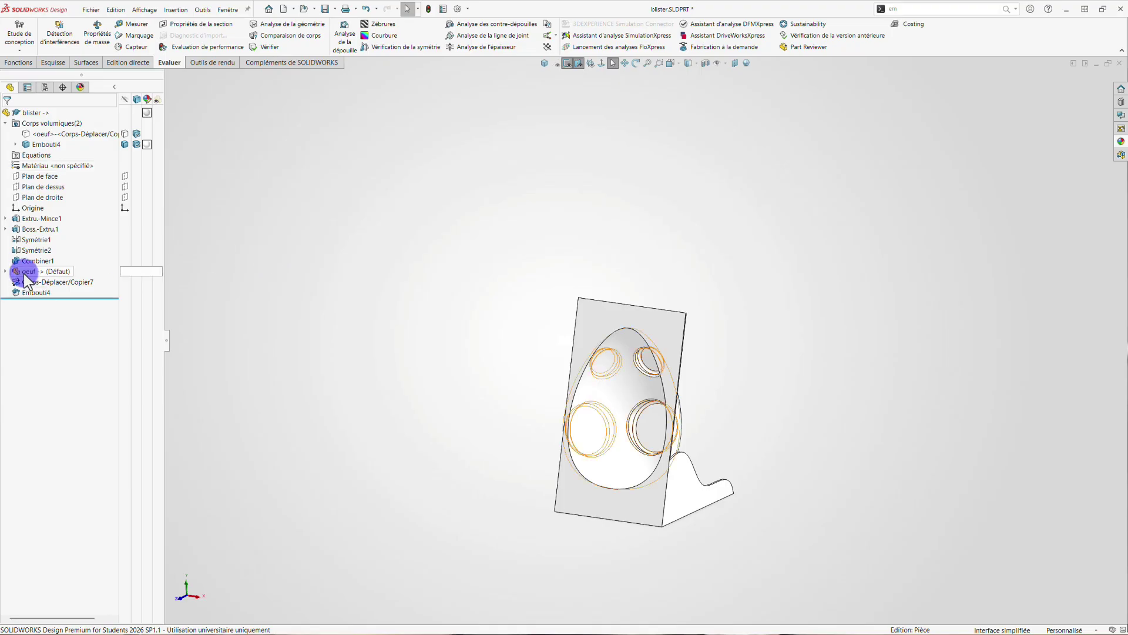
middle_click_drag(465, 287, 774, 357)
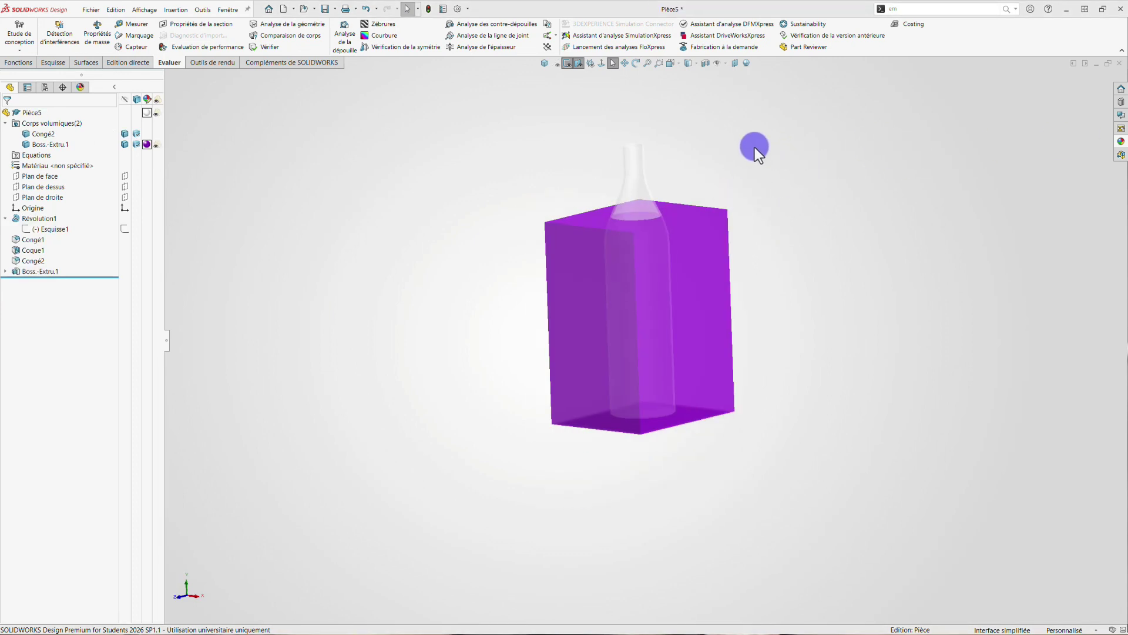
In Pièce5, start an Embouti feature with the purple block as target body and the bottle as tool shape.
mouse_move(774, 170)
middle_mouse_down()
mouse_move(806, 134)
mouse_move(787, 169)
middle_mouse_up()
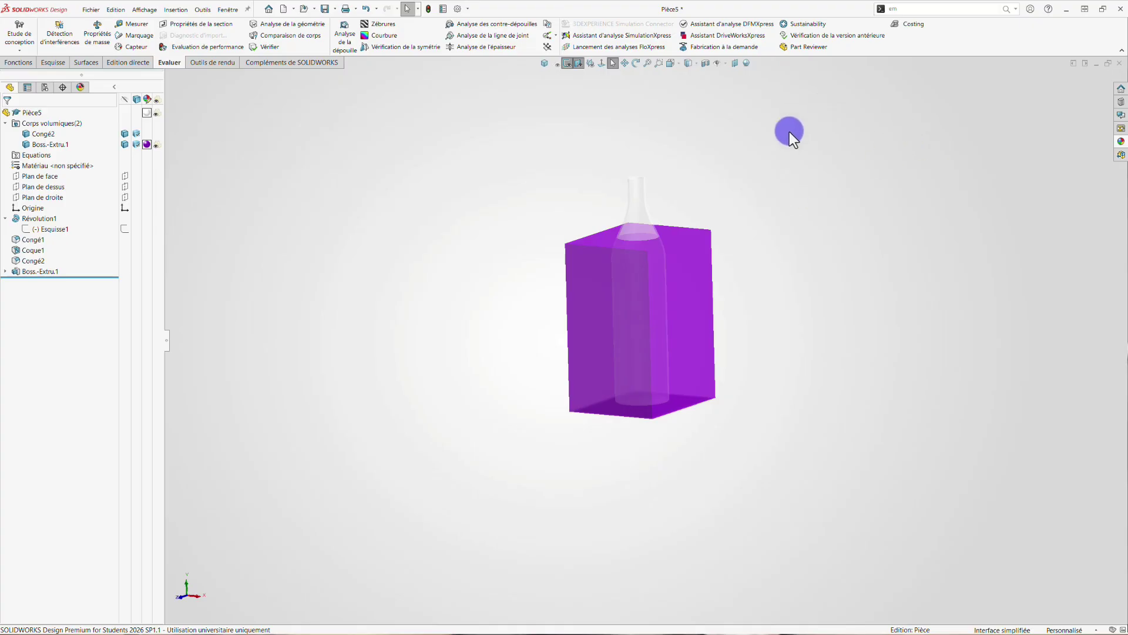
mouse_move(766, 144)
middle_mouse_down()
mouse_move(788, 125)
mouse_move(775, 135)
middle_mouse_up()
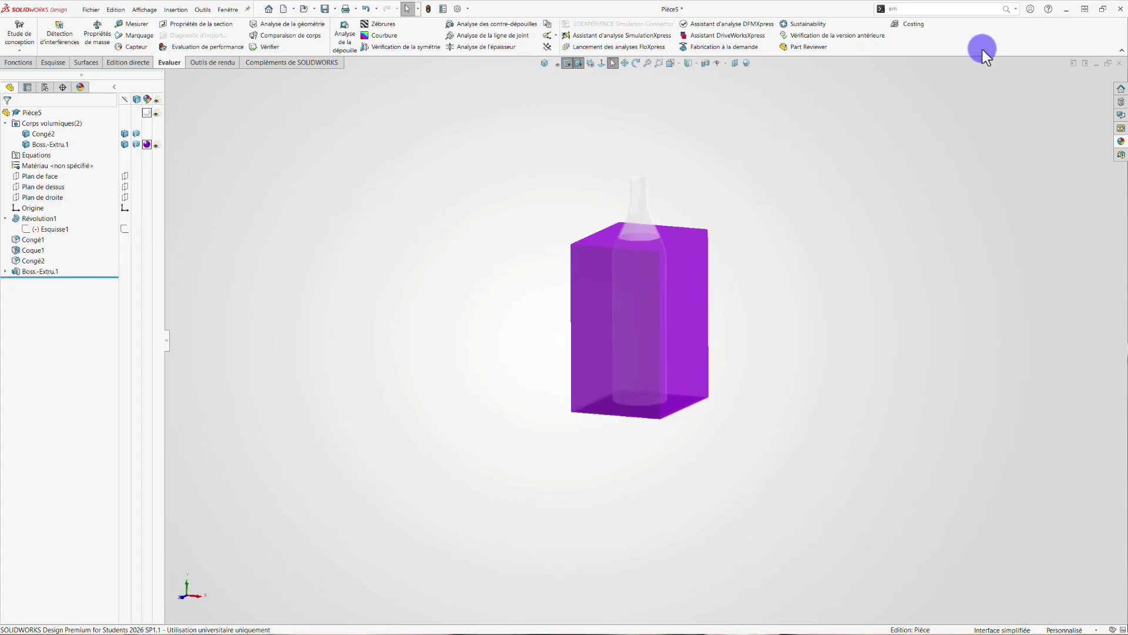
left_click(1006, 14)
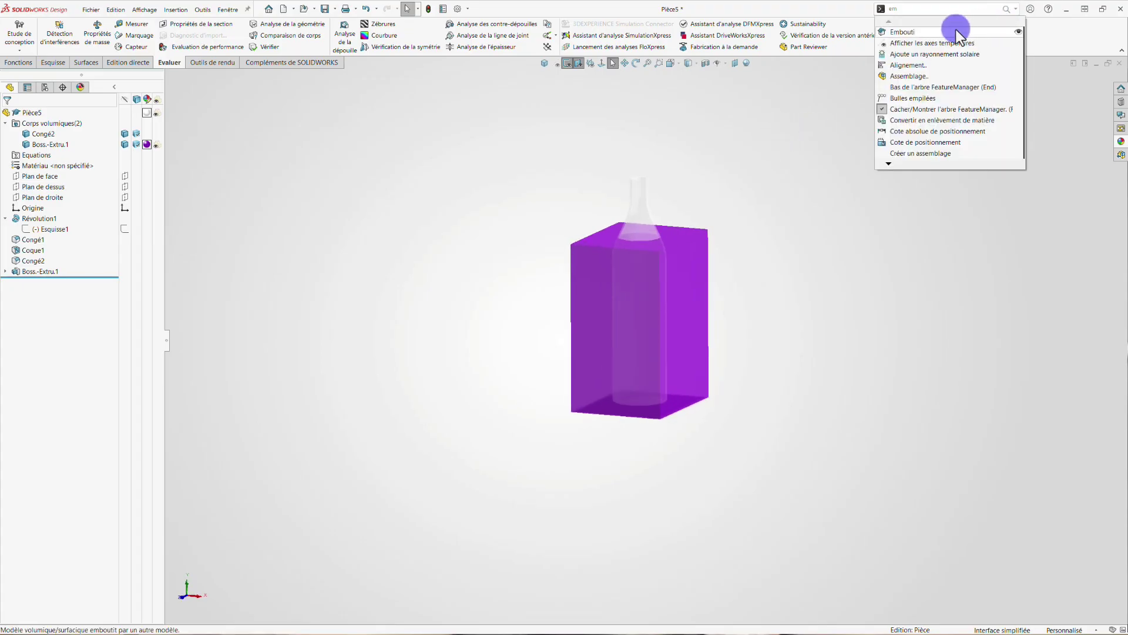
left_click(948, 32)
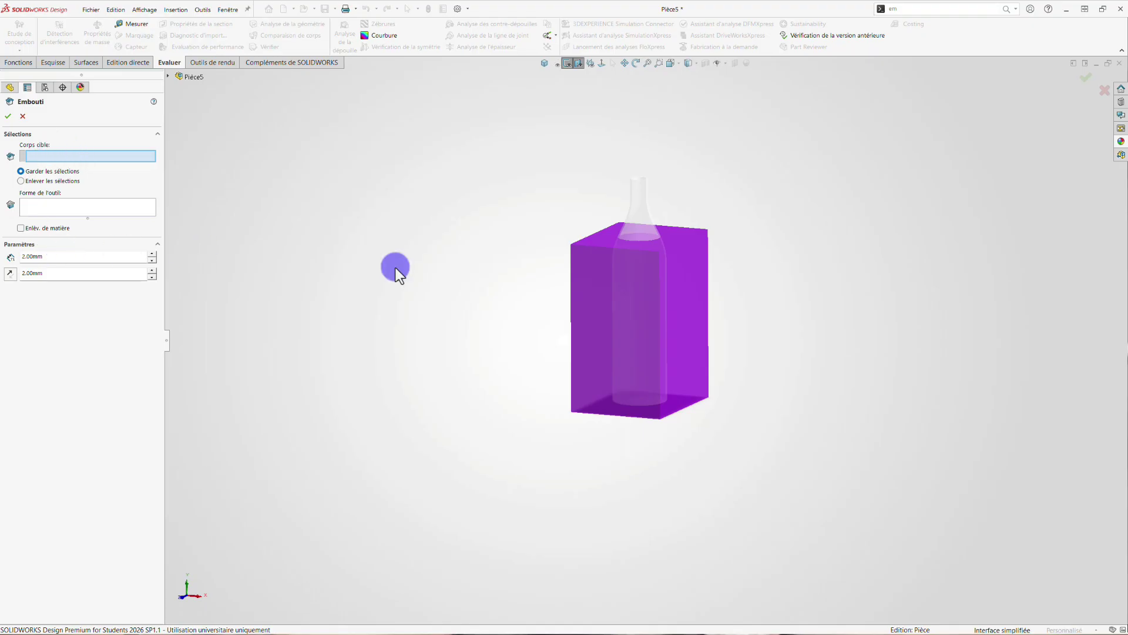
left_click(590, 272)
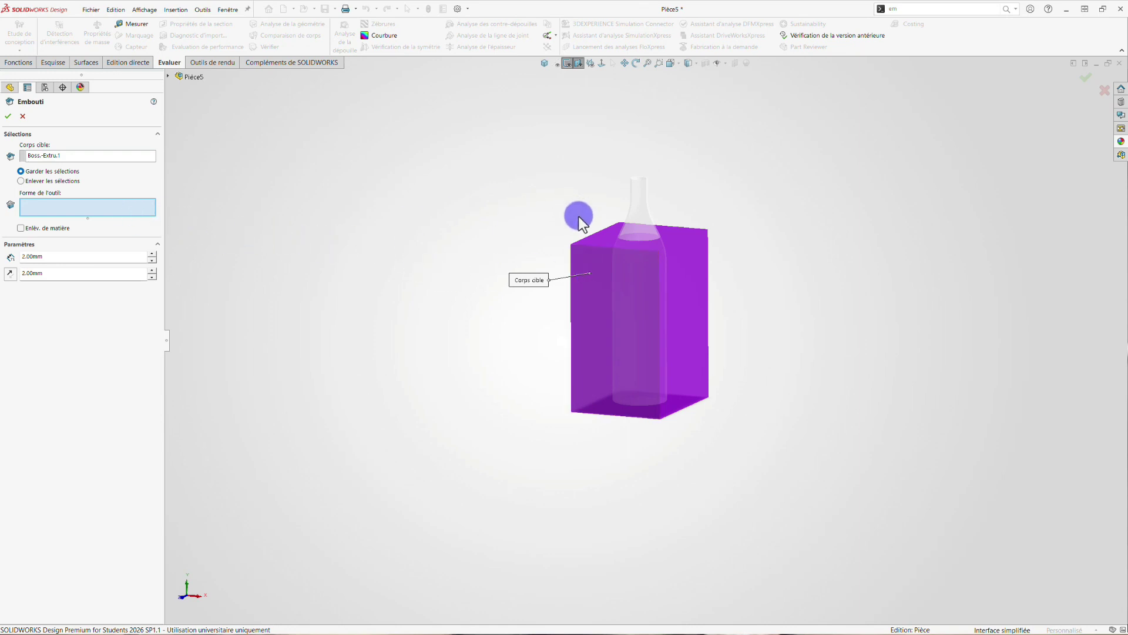
left_click(634, 228)
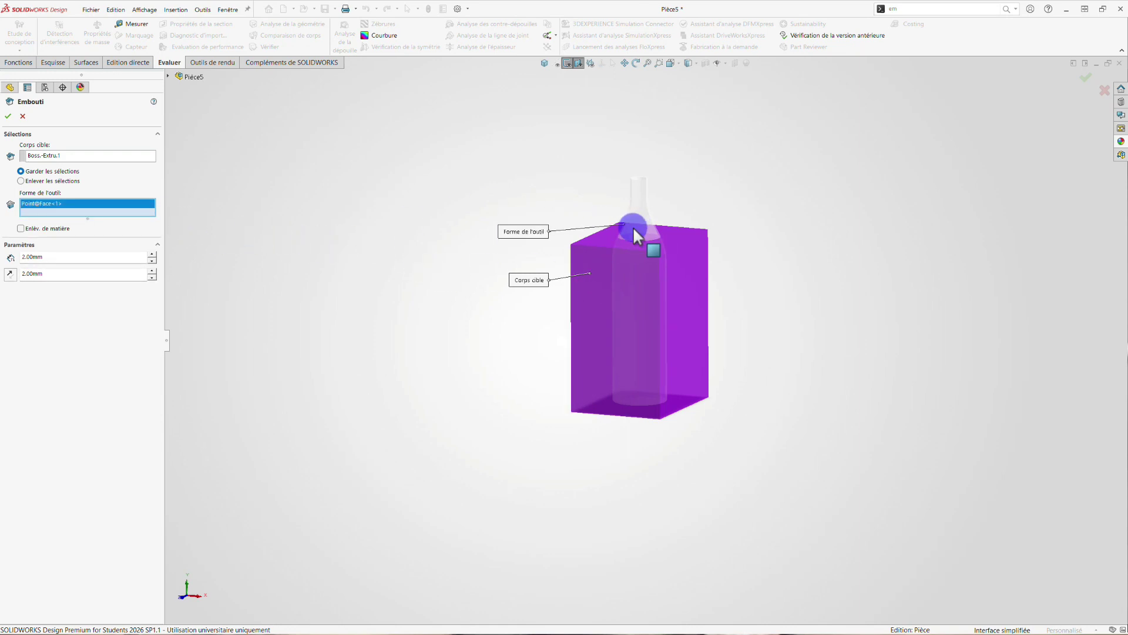
Enable the Enlèv. de matière option for the bottle indent and accept the feature.
left_click(20, 229)
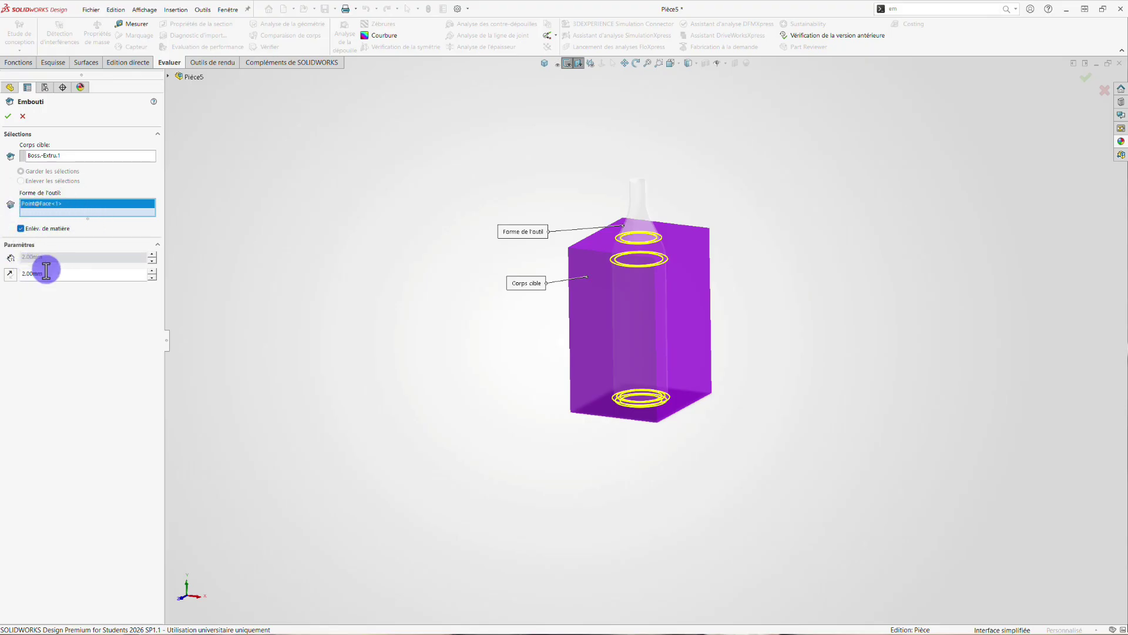
left_click_drag(50, 272, 9, 273)
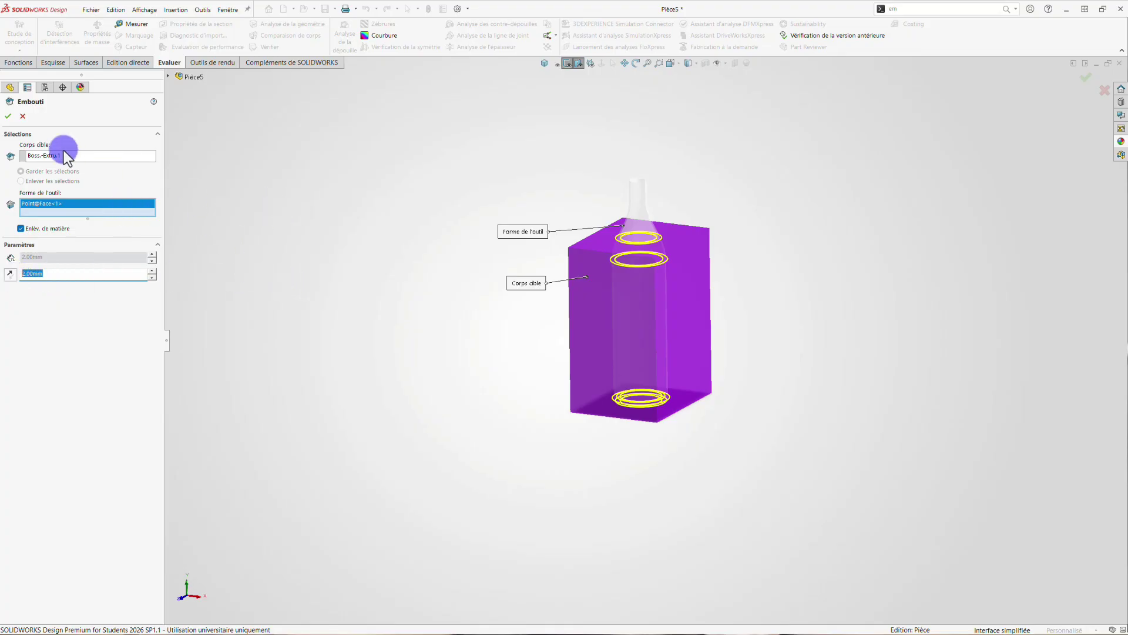
left_click(9, 120)
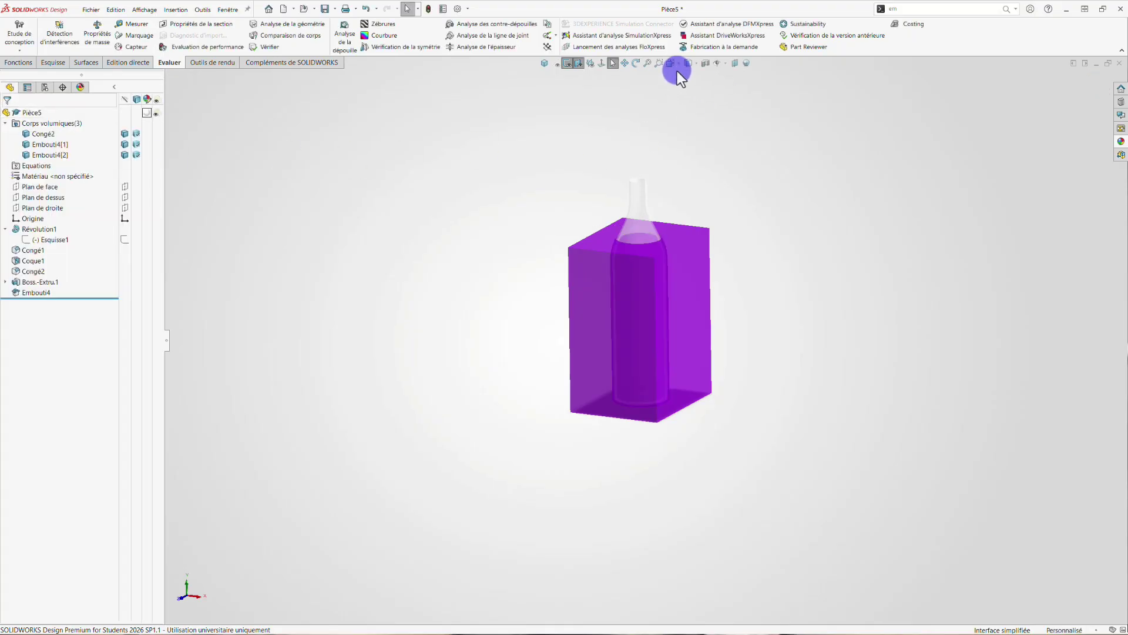
Section the block and bottle along Plan de face and inspect the cut cavity from the front.
left_click(704, 64)
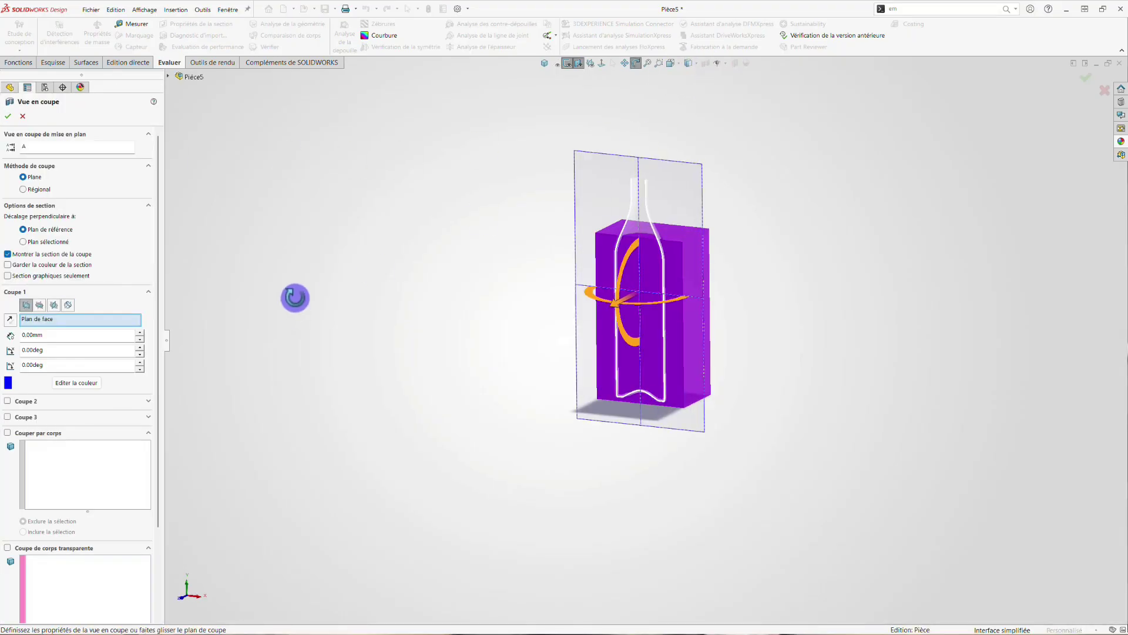
middle_click_drag(295, 297, 302, 277)
left_click(8, 116)
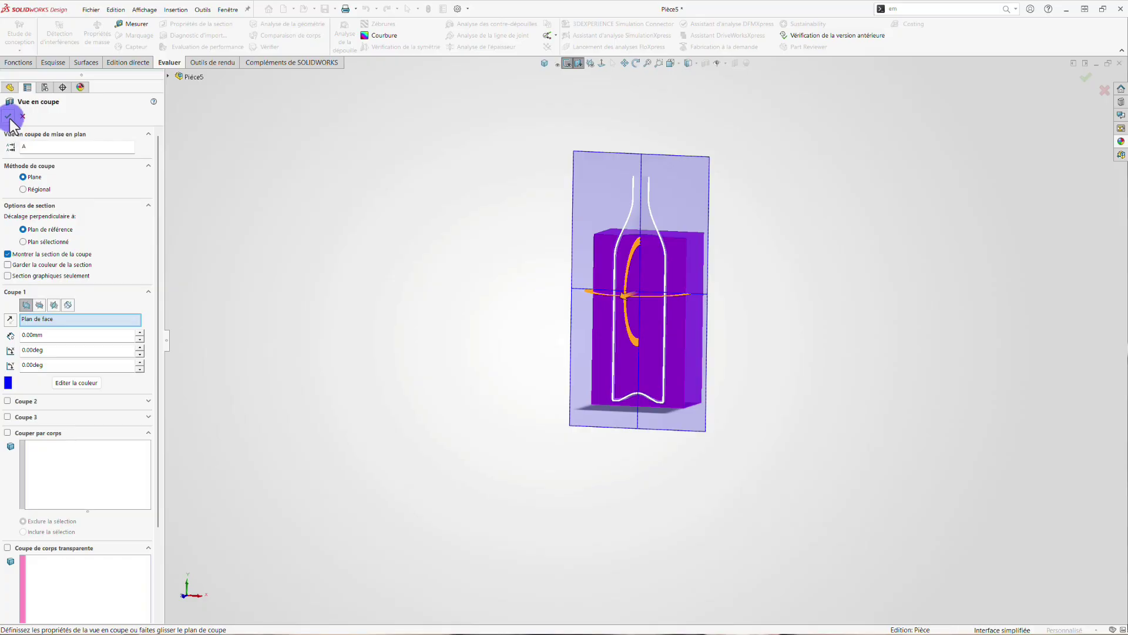
scroll(567, 250, "down", 3)
middle_click_drag(563, 255, 595, 252)
scroll(694, 293, "down", 2)
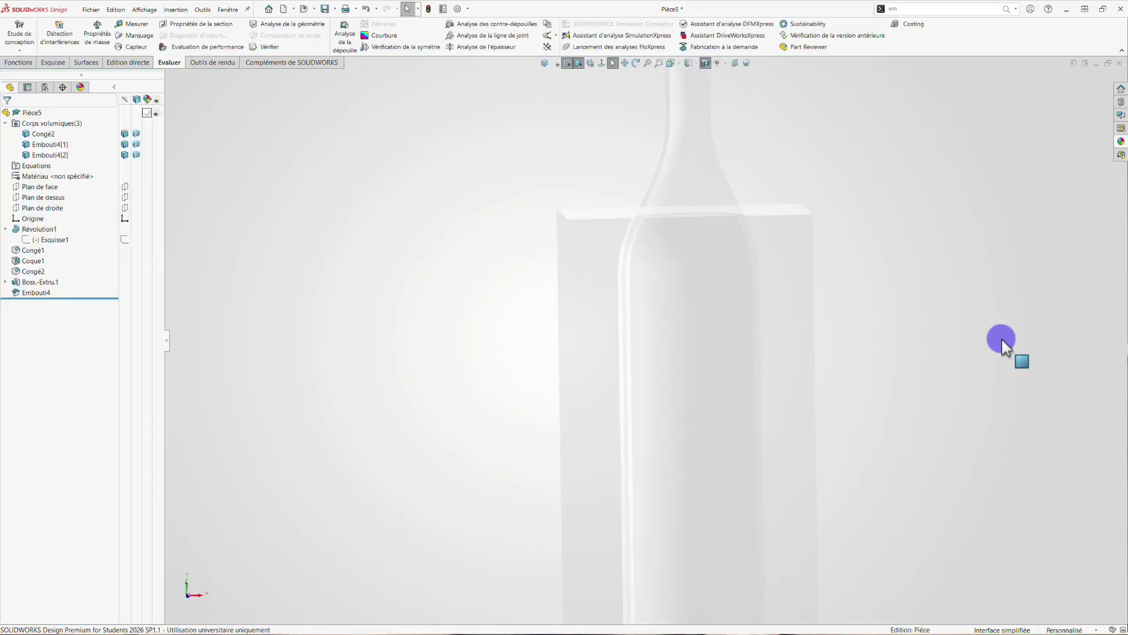
key("space")
left_click(495, 437)
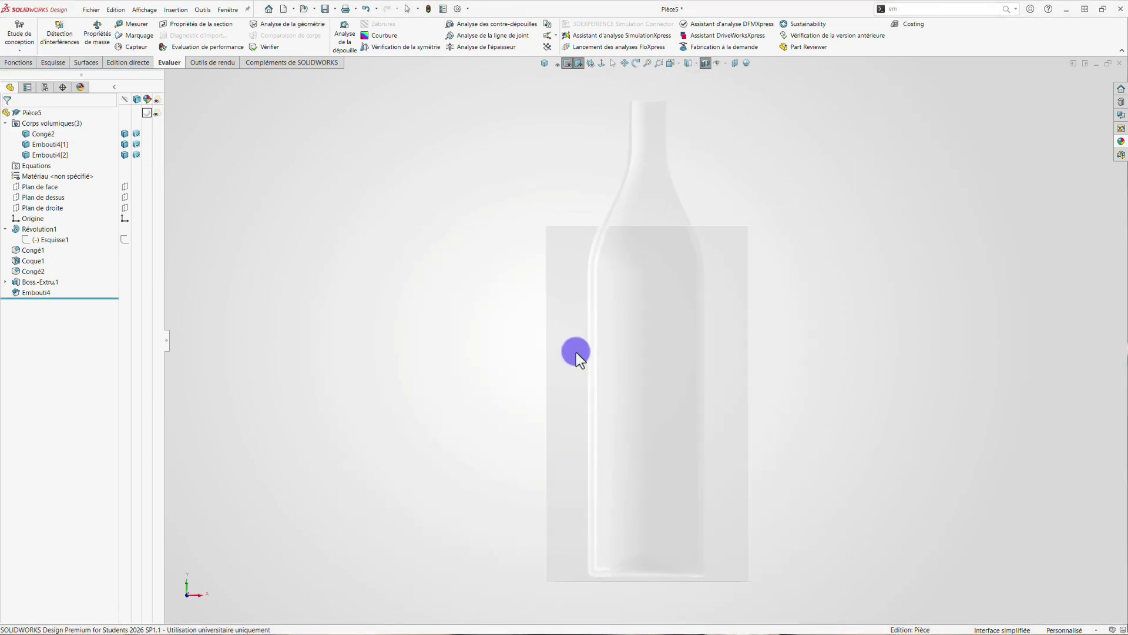
Edit the Embouti4 feature to set its clearance to 0.1 mm, accept it, and check the gap around the sectioned bottle's shoulder.
scroll(576, 352, "down", 6)
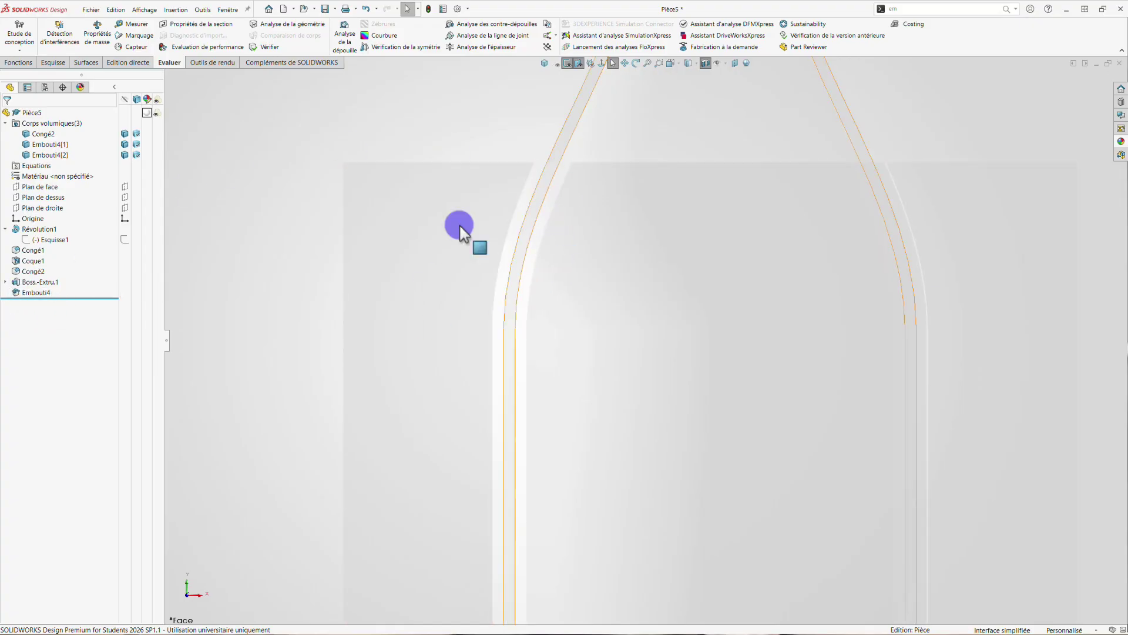
left_click(15, 294)
left_click(26, 268)
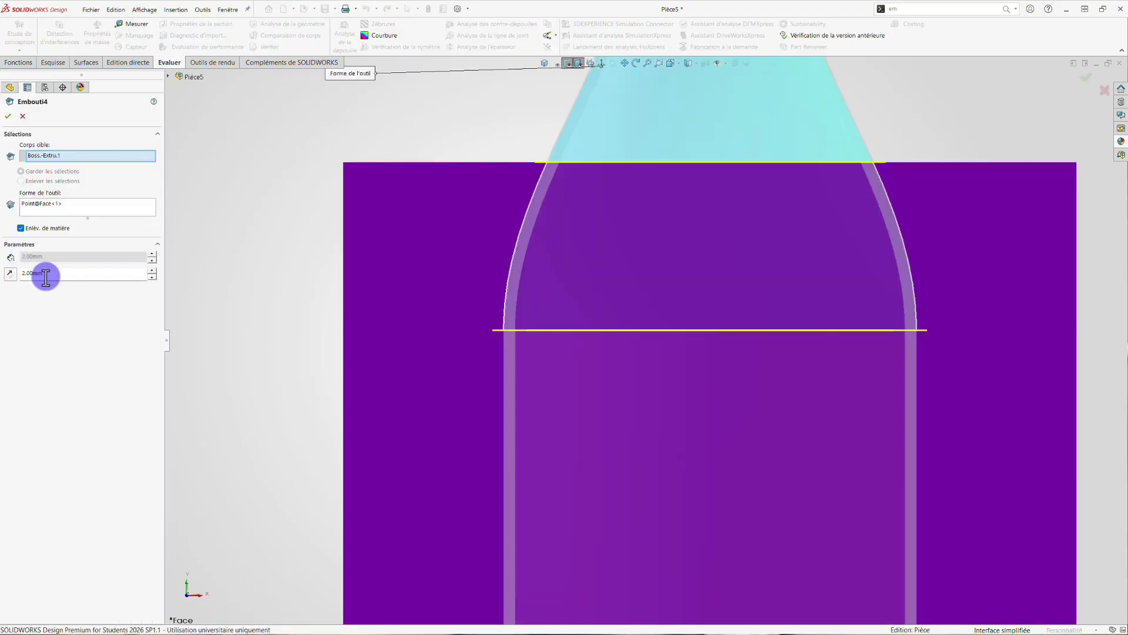
double_click(40, 274)
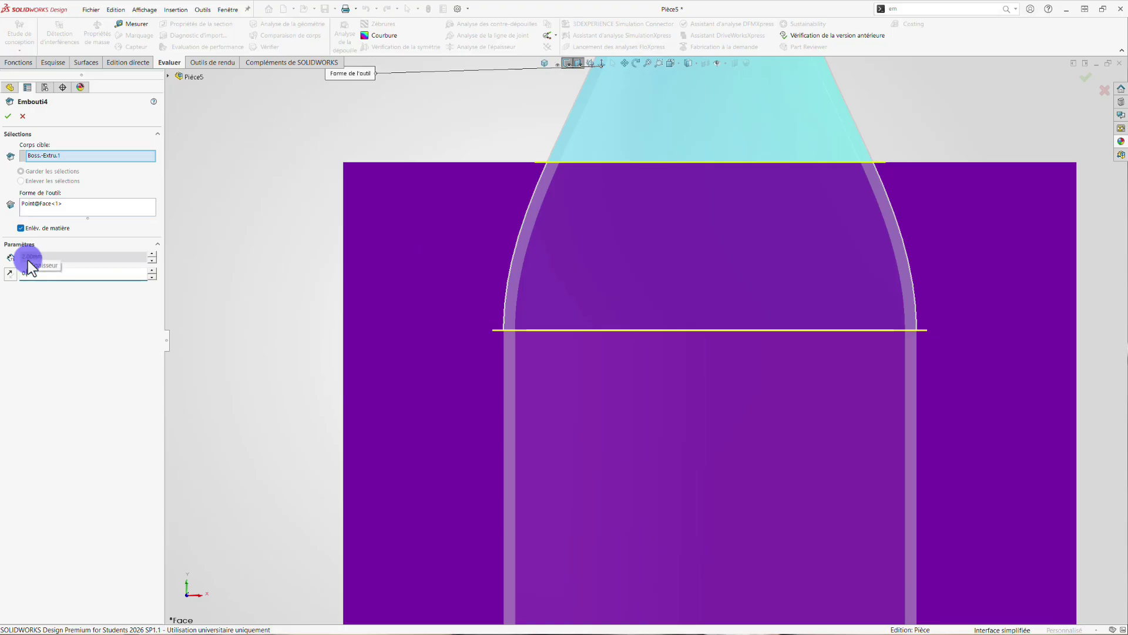
type("0.1")
key("Return")
left_click(8, 116)
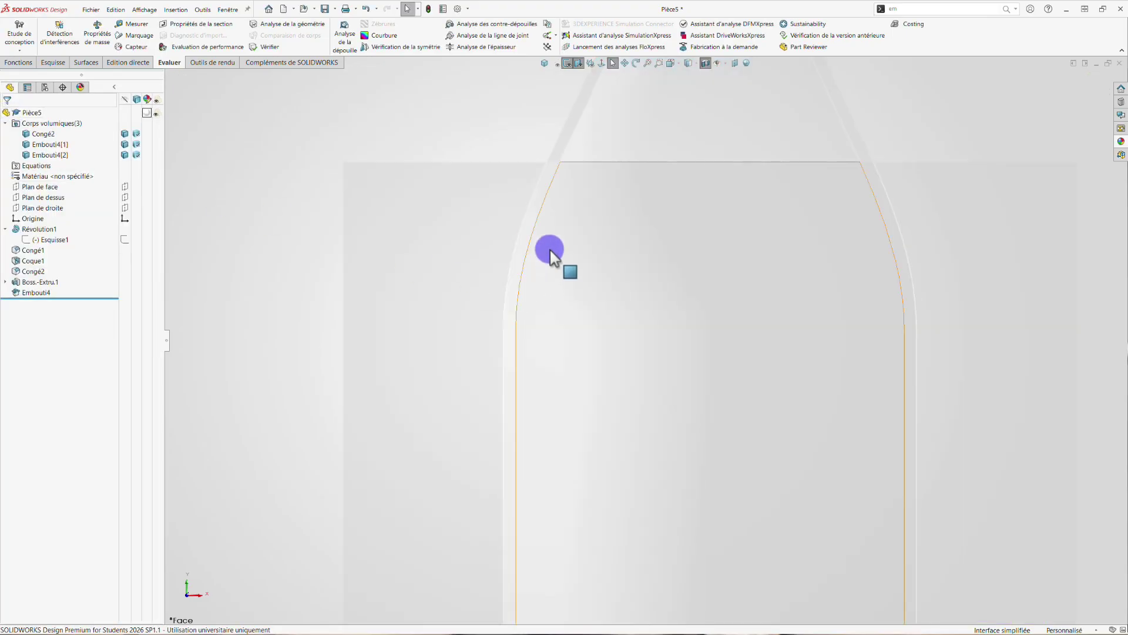
scroll(549, 202, "down", 5)
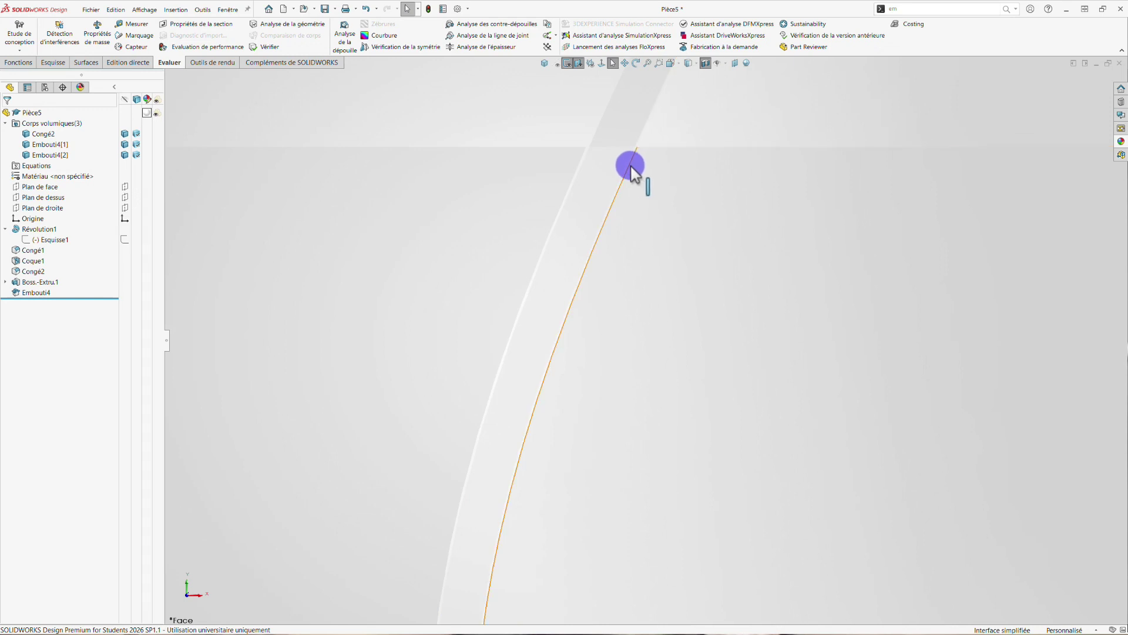
scroll(699, 241, "up", 4)
scroll(702, 250, "up", 5)
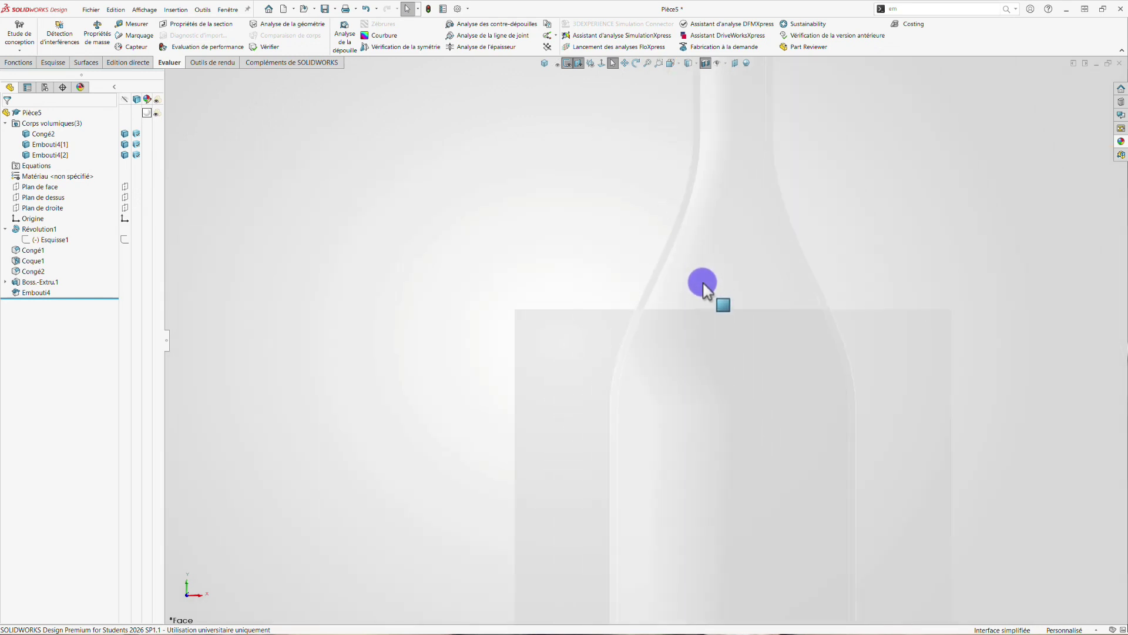
Turn off the section view and hide the outer purple block body, leaving only the bottle and its inner body.
middle_click_drag(482, 253, 467, 276)
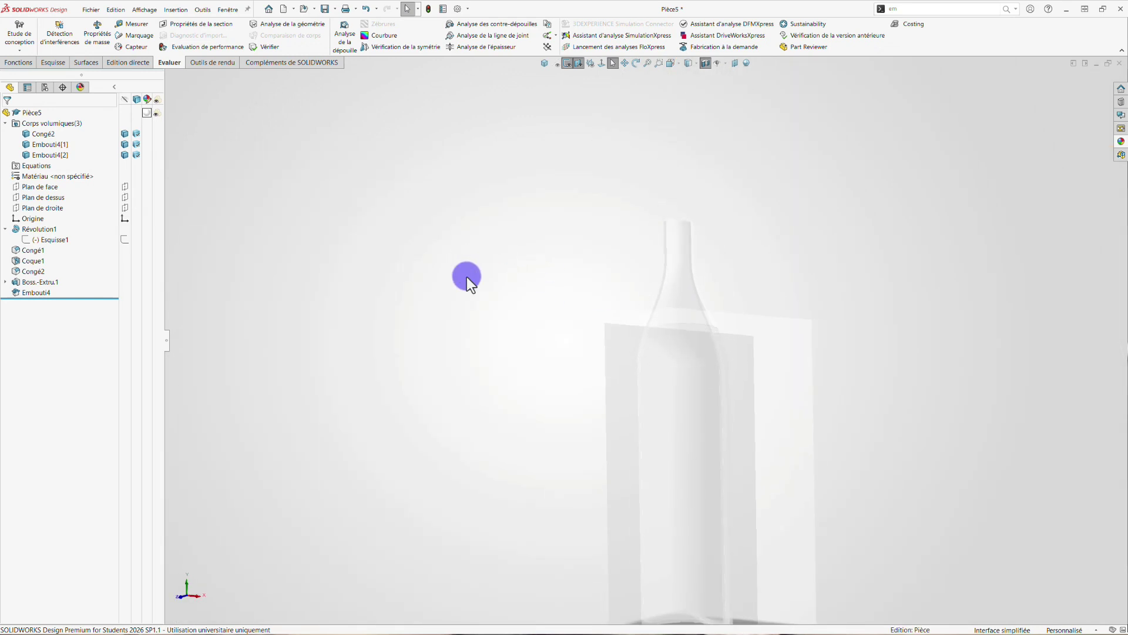
scroll(481, 294, "up", 3)
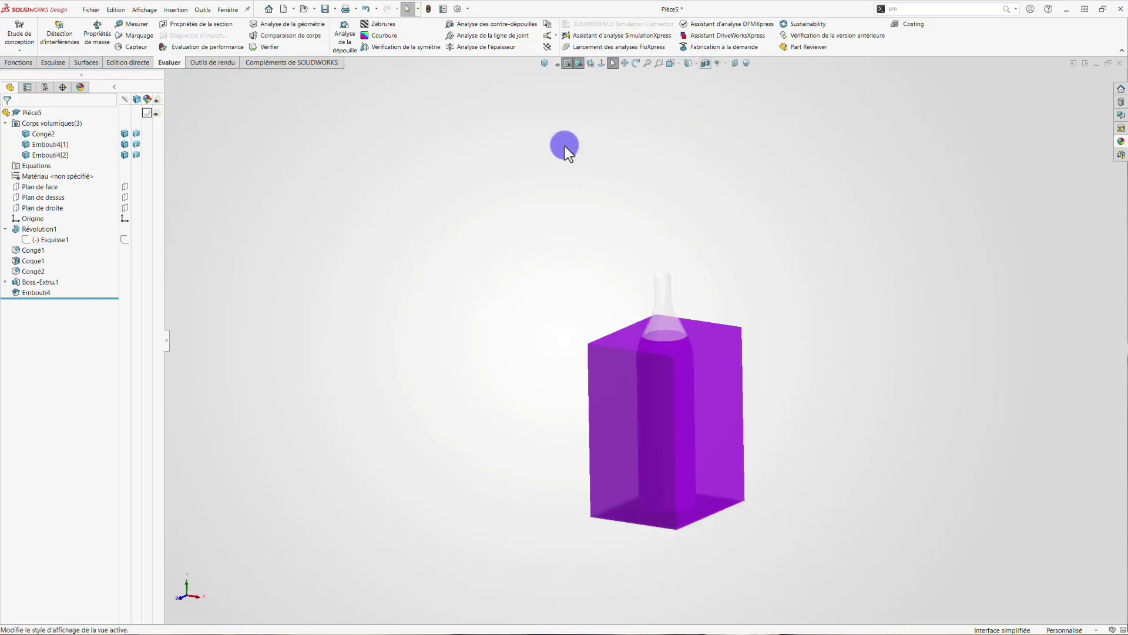
left_click(729, 373)
left_click(784, 348)
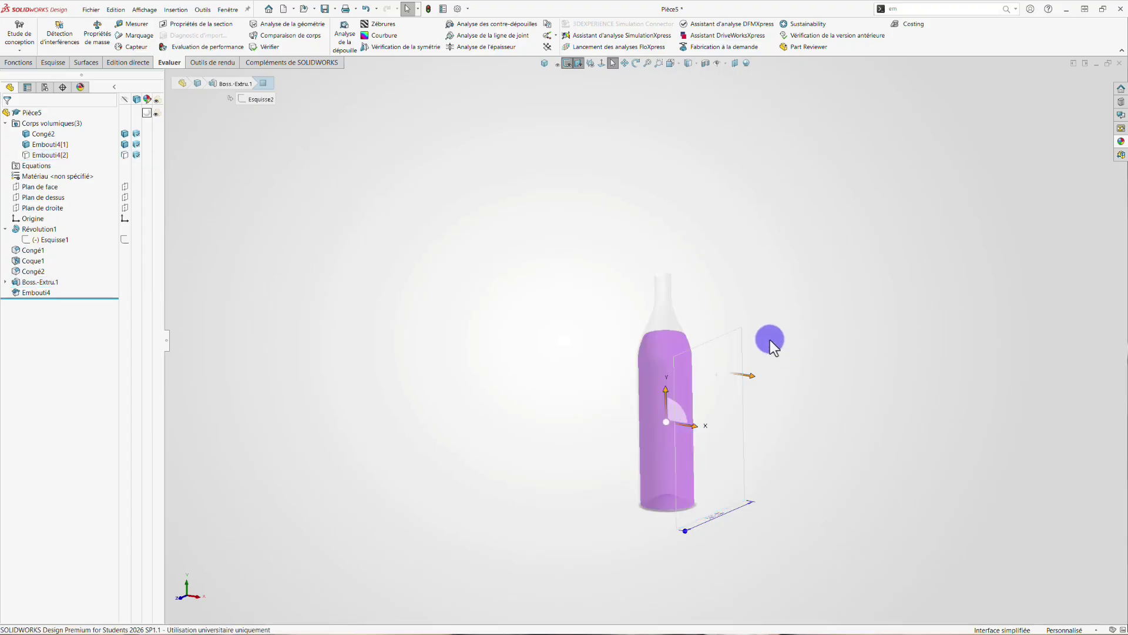
middle_click_drag(768, 343, 552, 306)
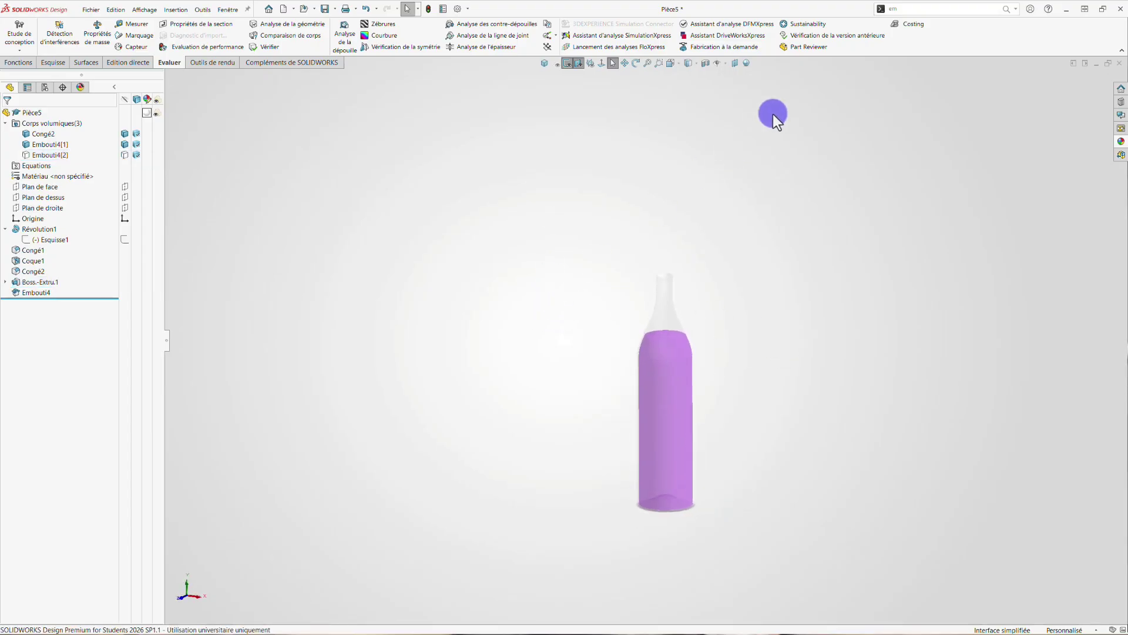
Enable RealView graphics with shadows and reflections, and inspect the filled bottle up close.
left_click(746, 62)
mouse_move(773, 268)
middle_mouse_down()
mouse_move(776, 366)
mouse_move(787, 284)
middle_mouse_up()
scroll(765, 355, "down", 5)
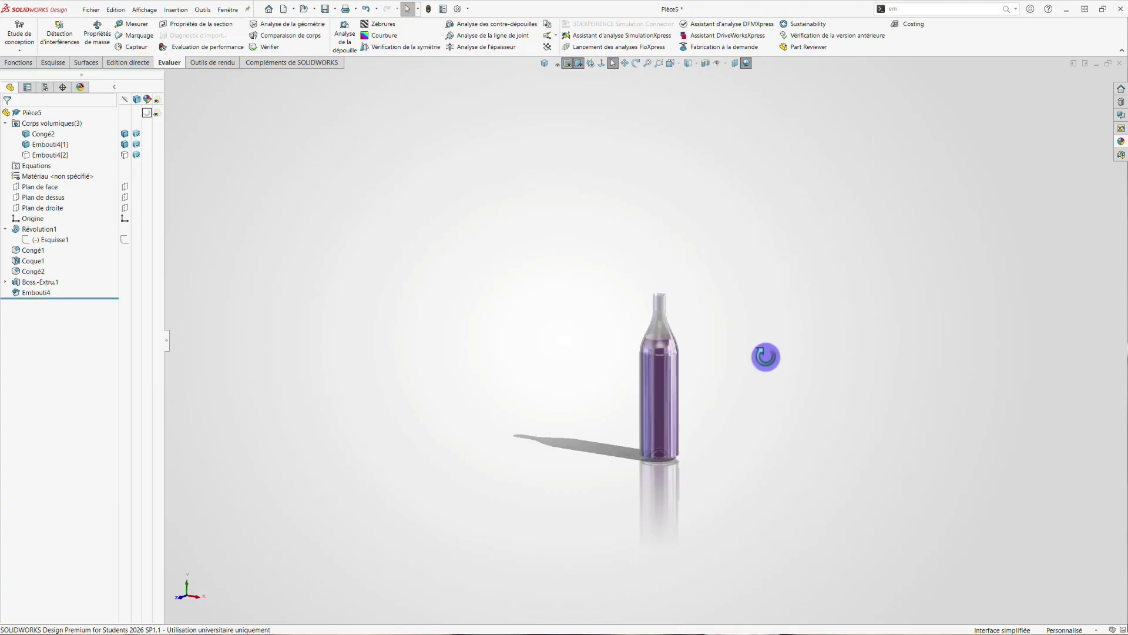
left_click_drag(688, 351, 736, 409)
key("Escape")
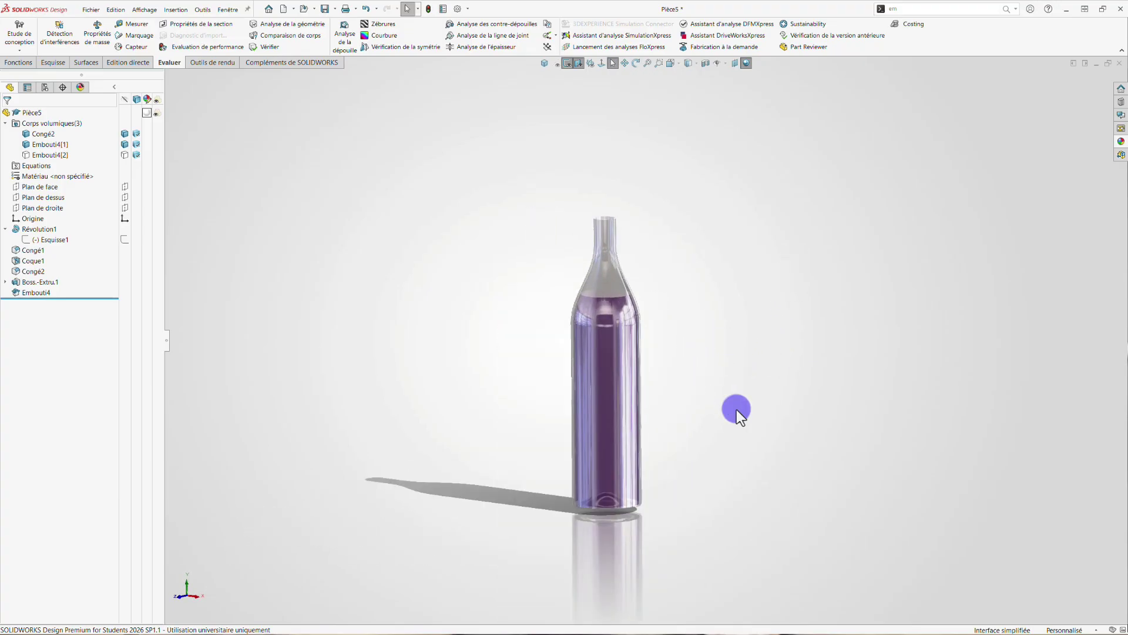
mouse_move(725, 383)
middle_mouse_down()
mouse_move(725, 357)
mouse_move(724, 378)
middle_mouse_up()
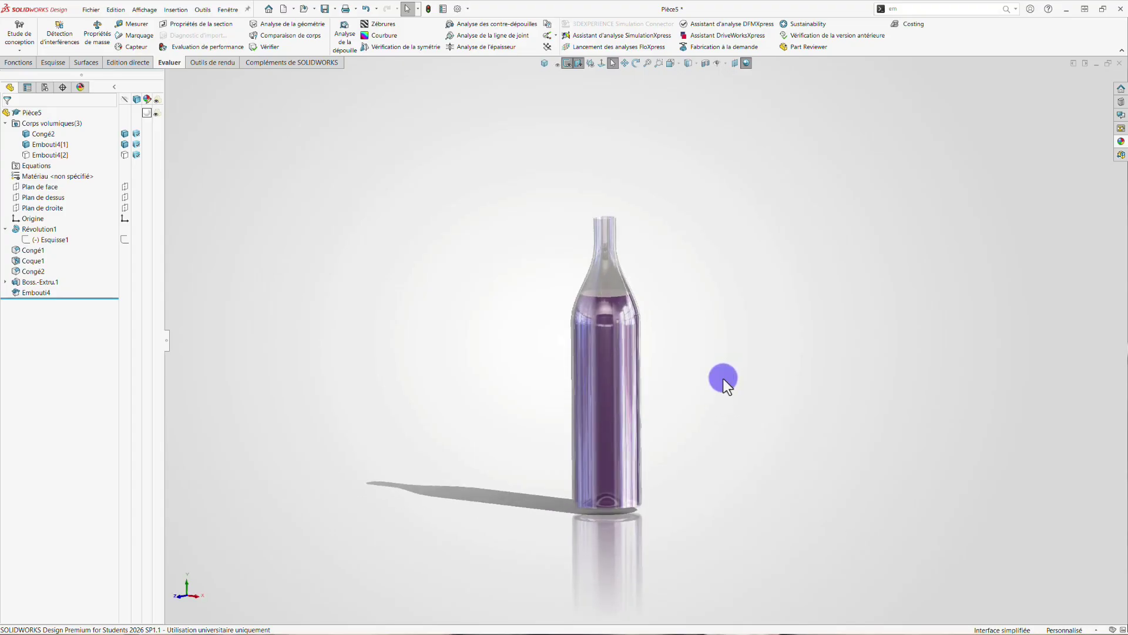